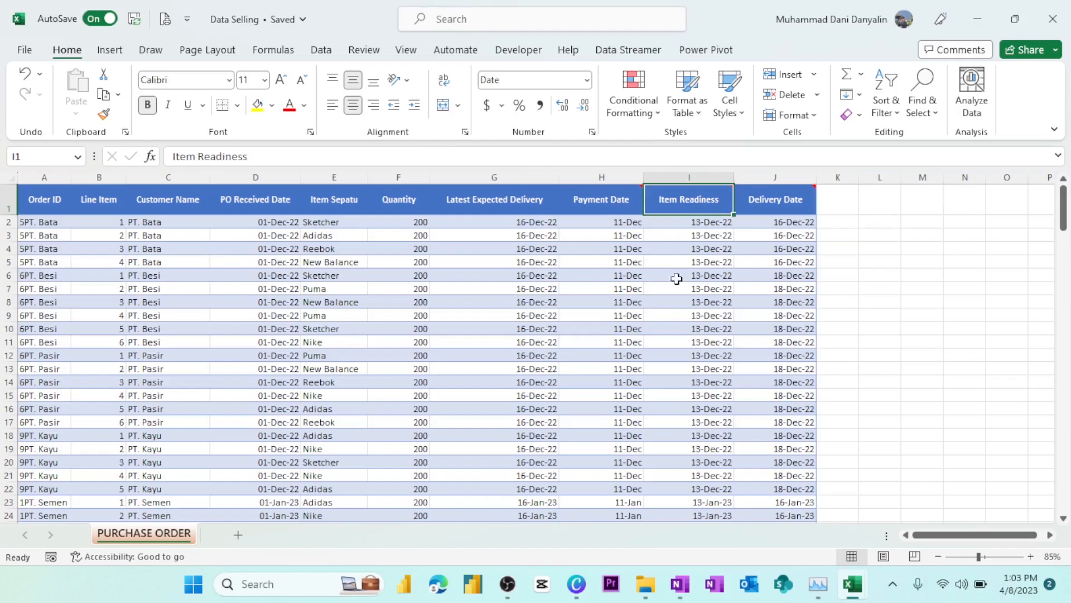
Step: Review the Delivery Date, Order ID and Customer Name columns of the PURCHASE ORDER sheet
{"action": "left_click", "coordinate": [787, 195]}
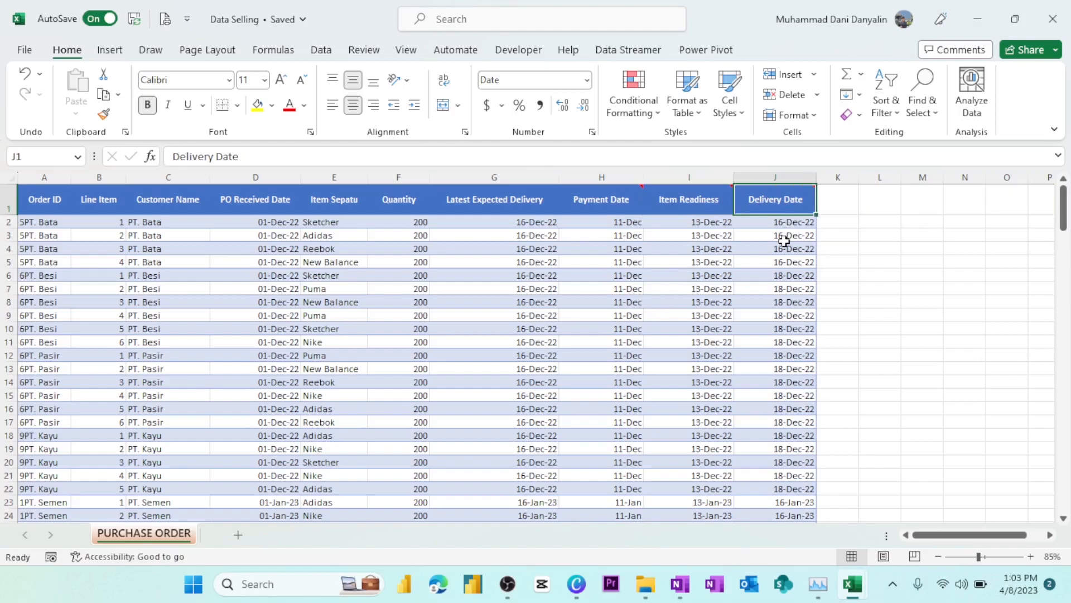
{"action": "left_click_drag", "start_coordinate": [36, 170], "coordinate": [756, 170]}
{"action": "left_click", "coordinate": [29, 195]}
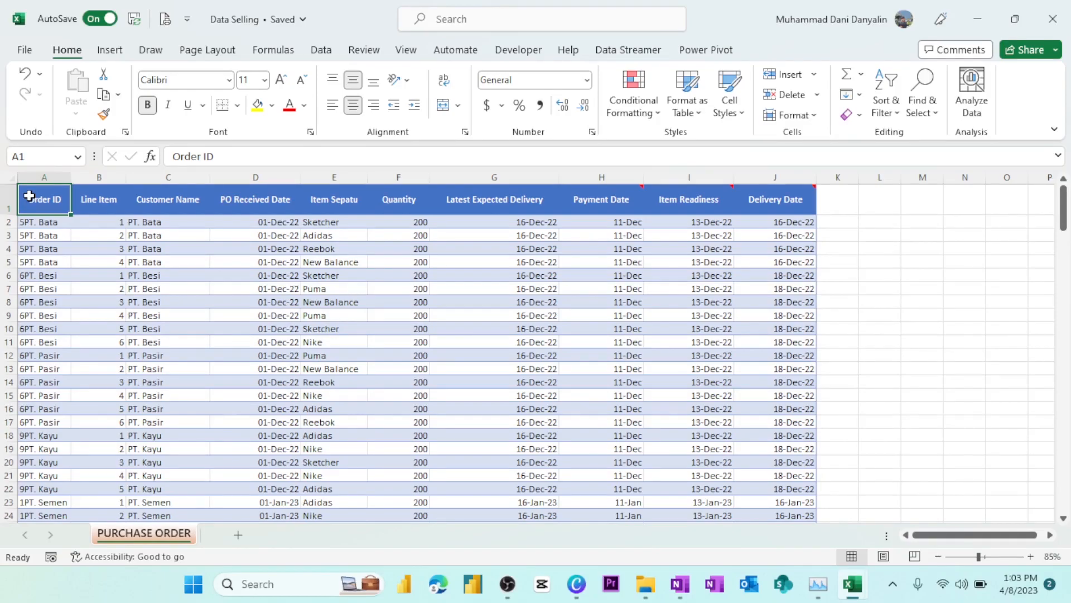
{"action": "left_click", "coordinate": [175, 178]}
{"action": "left_click", "coordinate": [174, 207]}
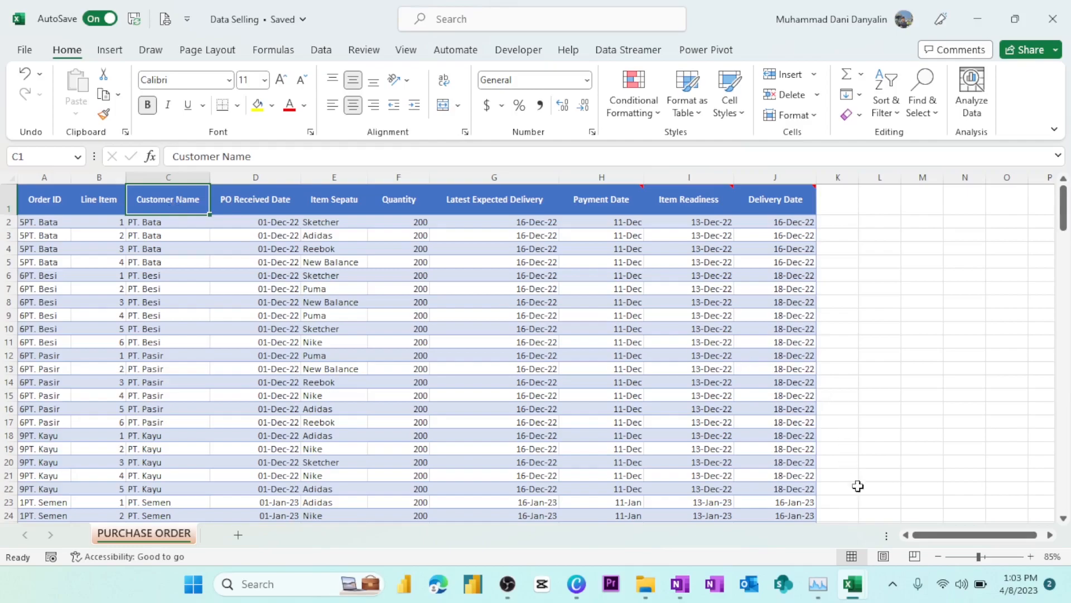
Step: Examine the Pricelist and customer sheets in the Data Sales workbook, then return to the Data Selling workbook
{"action": "mouse_move", "coordinate": [852, 583]}
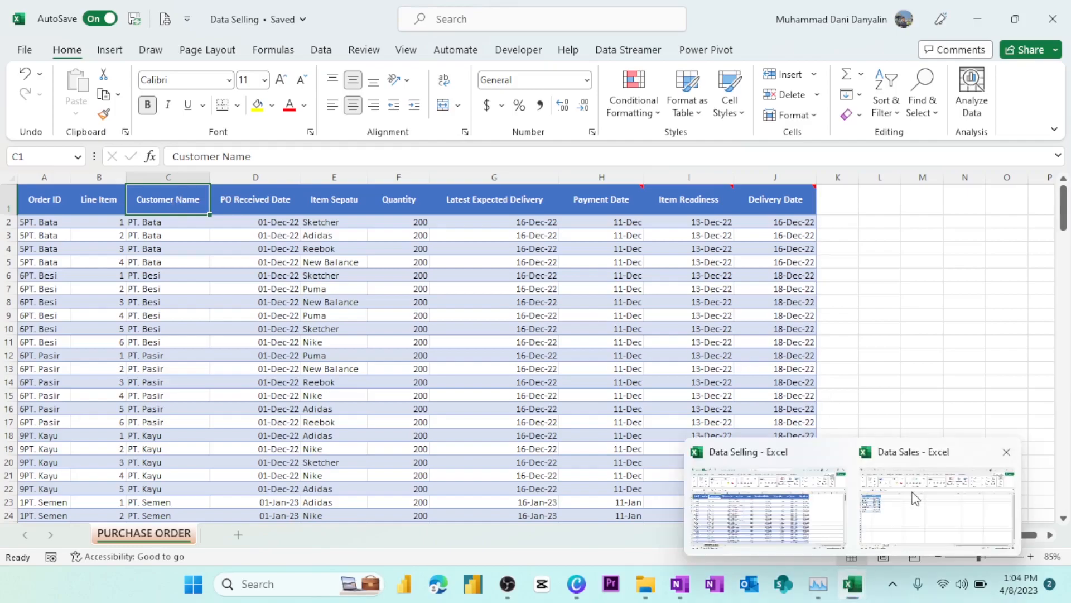
{"action": "left_click", "coordinate": [913, 494]}
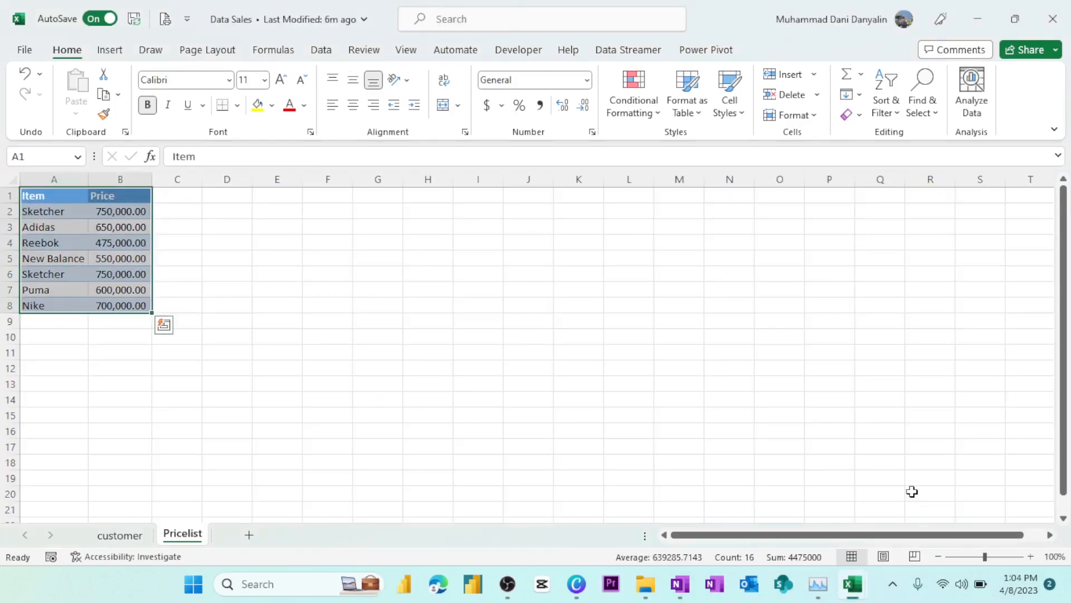
{"action": "left_click", "coordinate": [124, 537]}
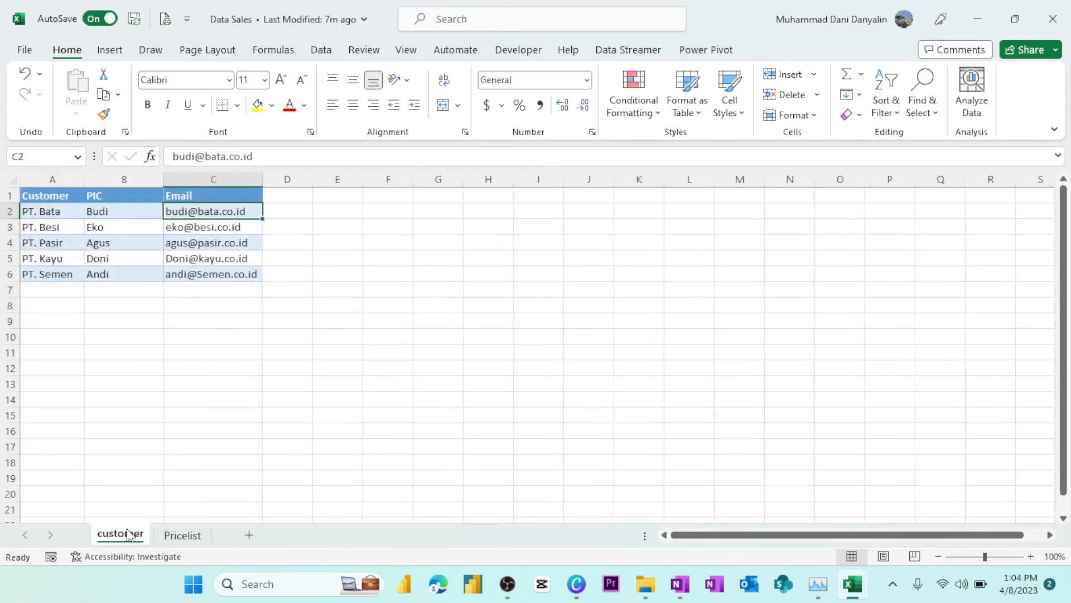
{"action": "left_click", "coordinate": [114, 198]}
{"action": "left_click", "coordinate": [195, 192]}
{"action": "mouse_move", "coordinate": [853, 583]}
{"action": "left_click", "coordinate": [769, 499]}
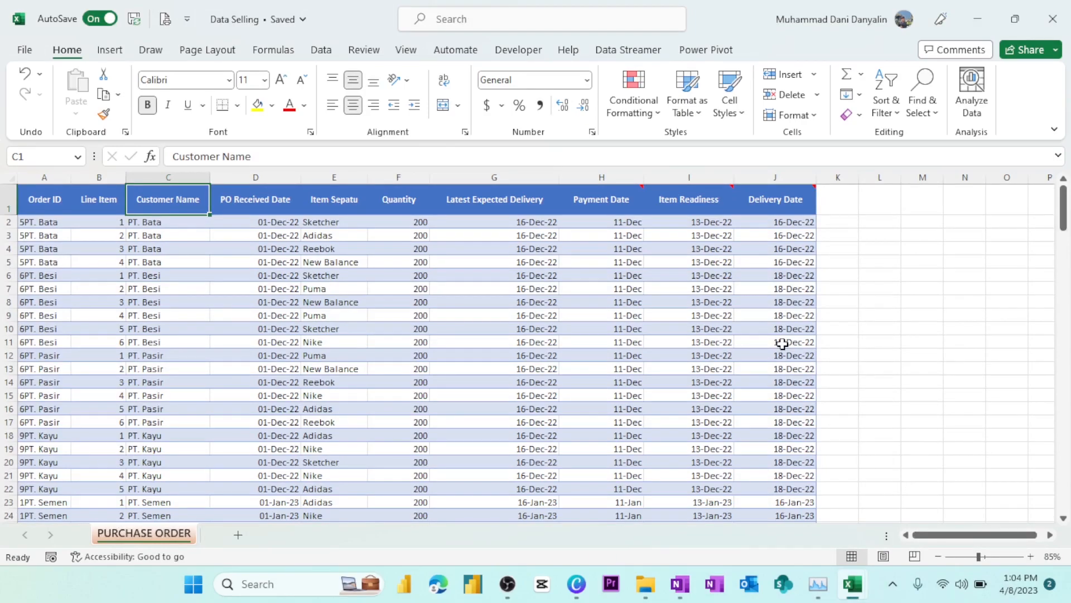
Step: Load the purchase order table into the Power Query Editor as a query from table/range
{"action": "left_click", "coordinate": [922, 199]}
{"action": "left_click", "coordinate": [471, 213]}
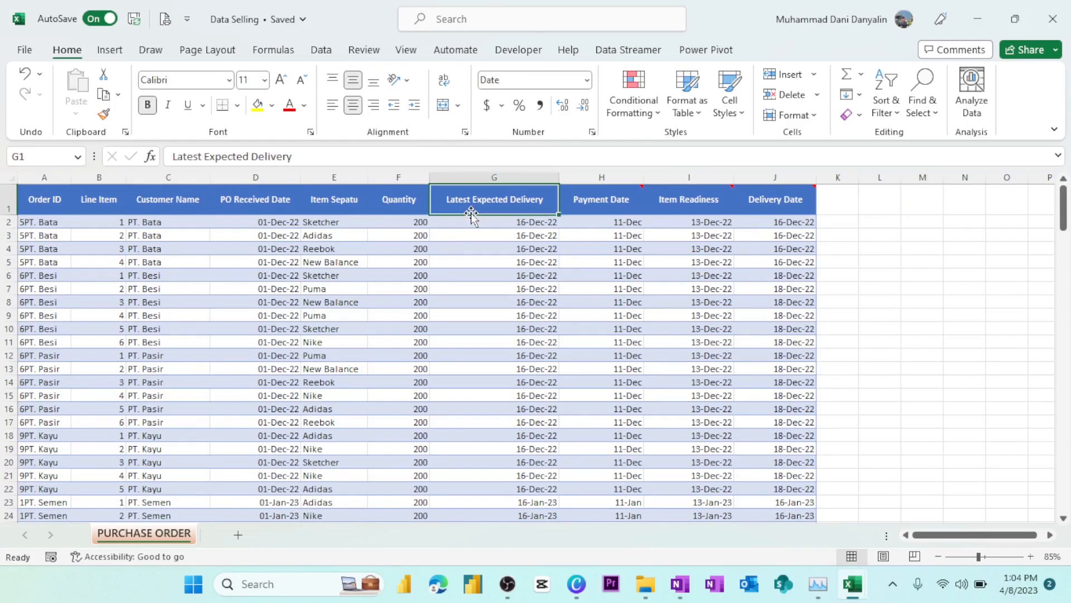
{"action": "left_click", "coordinate": [321, 50]}
{"action": "left_click", "coordinate": [33, 84]}
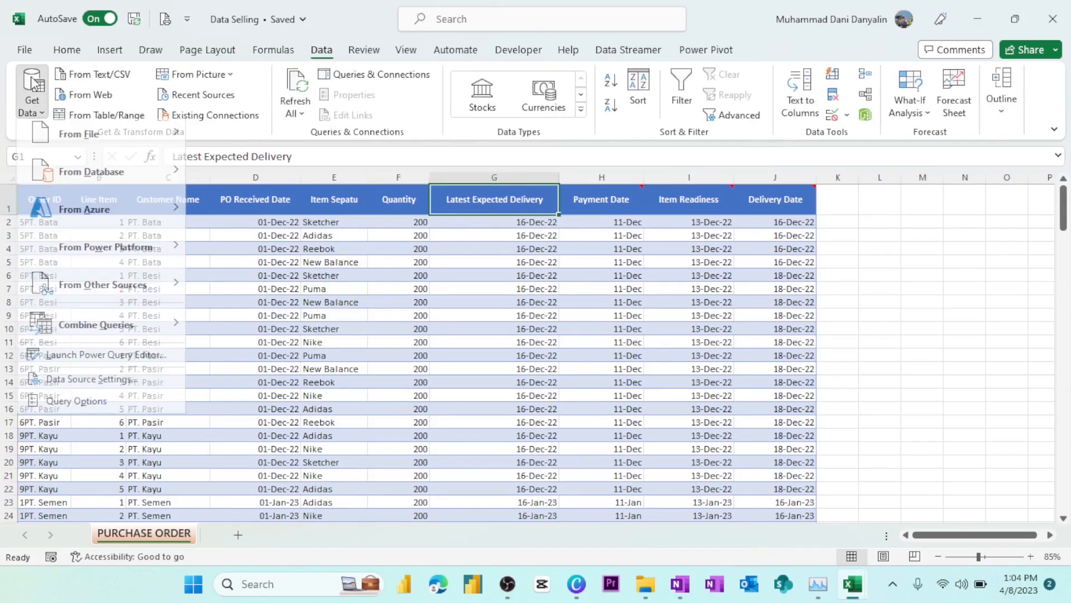
{"action": "mouse_move", "coordinate": [95, 293]}
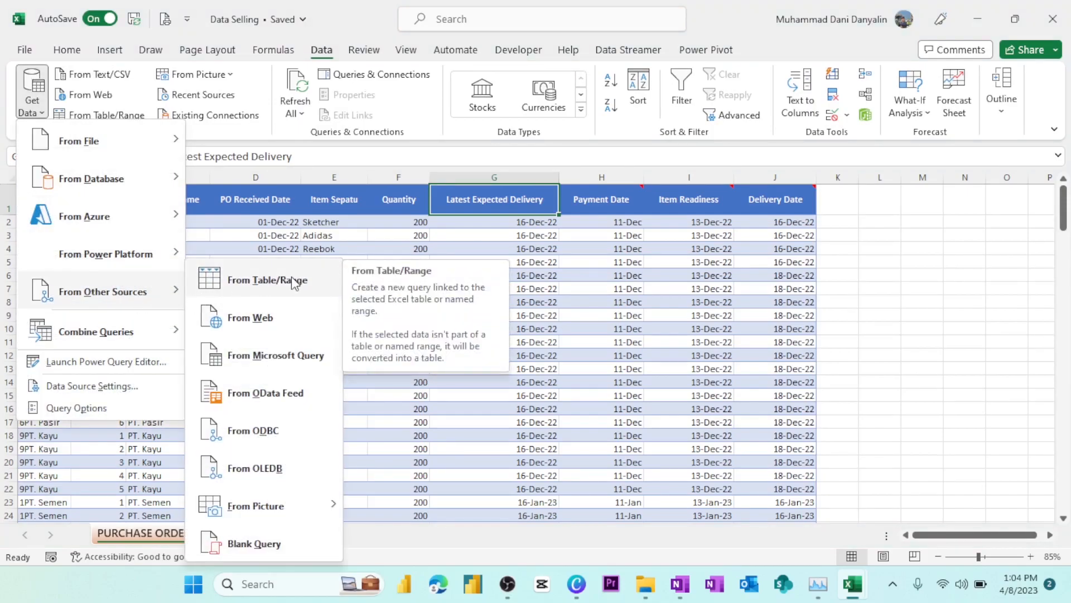
{"action": "left_click", "coordinate": [268, 280]}
{"action": "left_click", "coordinate": [416, 350]}
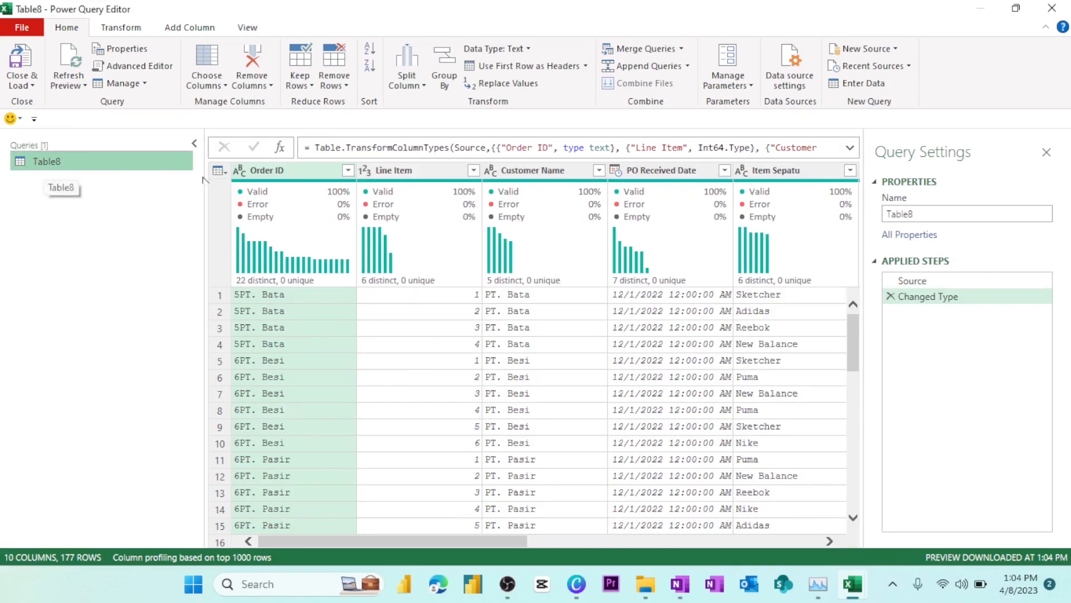
Step: Review all columns of the loaded query and check the data types of Order ID and Line Item
{"action": "left_click_drag", "start_coordinate": [365, 536], "coordinate": [624, 535]}
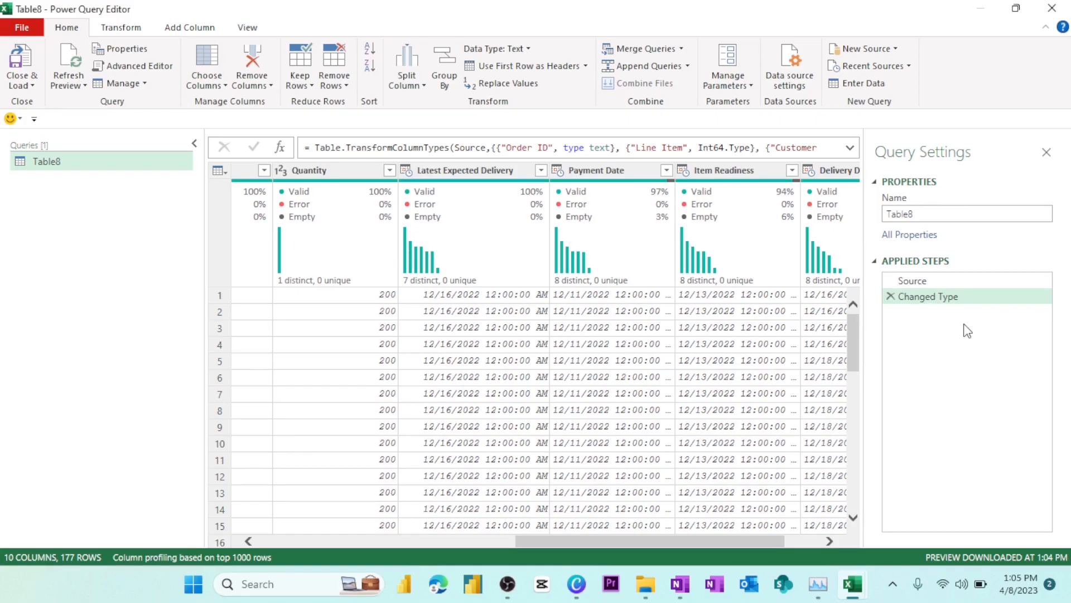
{"action": "left_click_drag", "start_coordinate": [744, 547], "coordinate": [436, 543]}
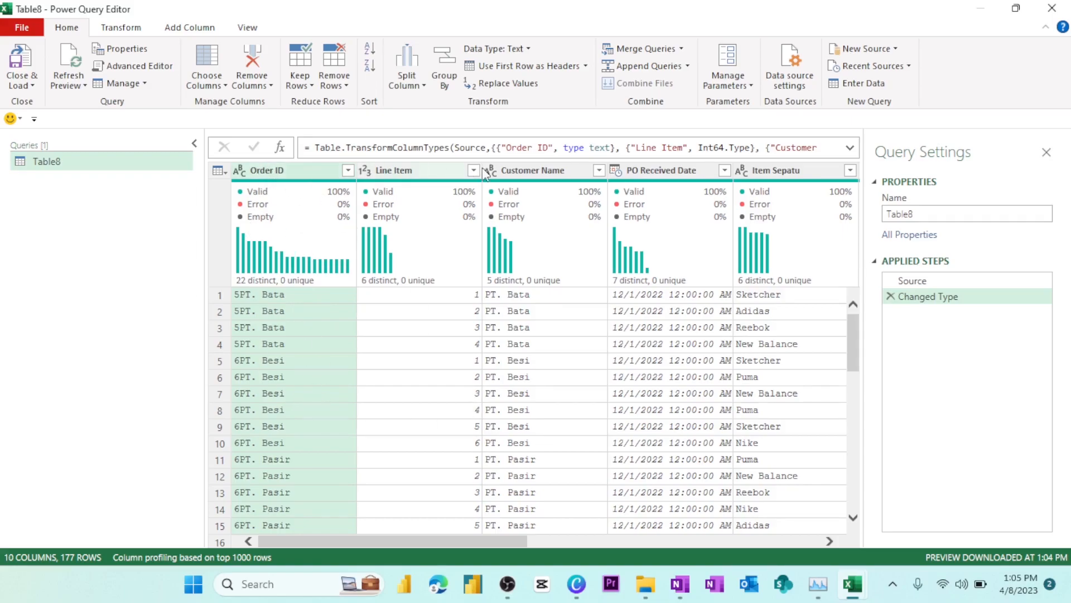
{"action": "left_click_drag", "start_coordinate": [390, 539], "coordinate": [364, 541]}
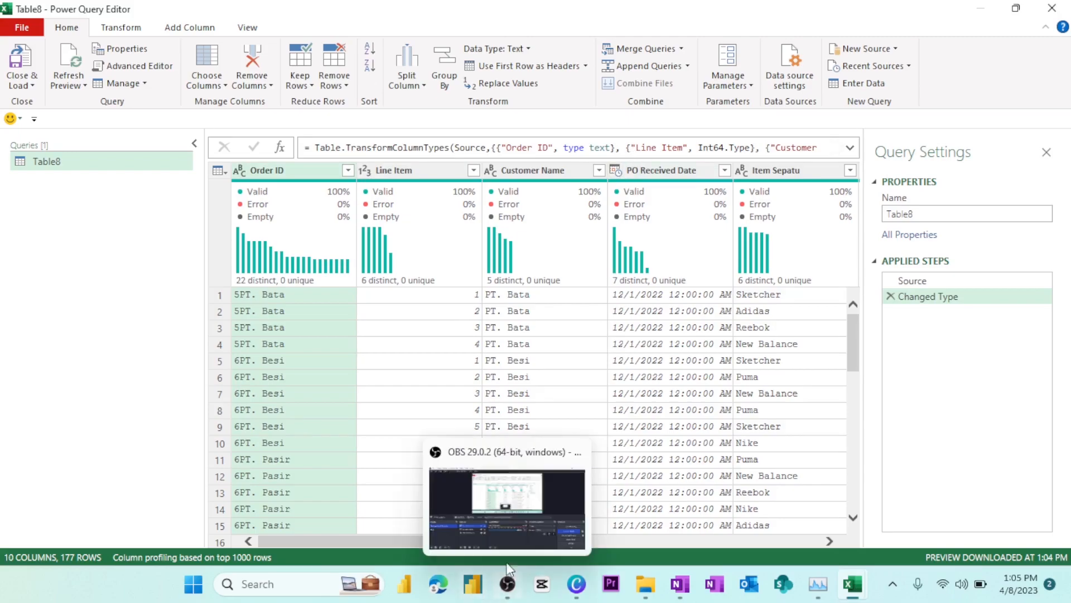
{"action": "left_click_drag", "start_coordinate": [392, 545], "coordinate": [281, 530]}
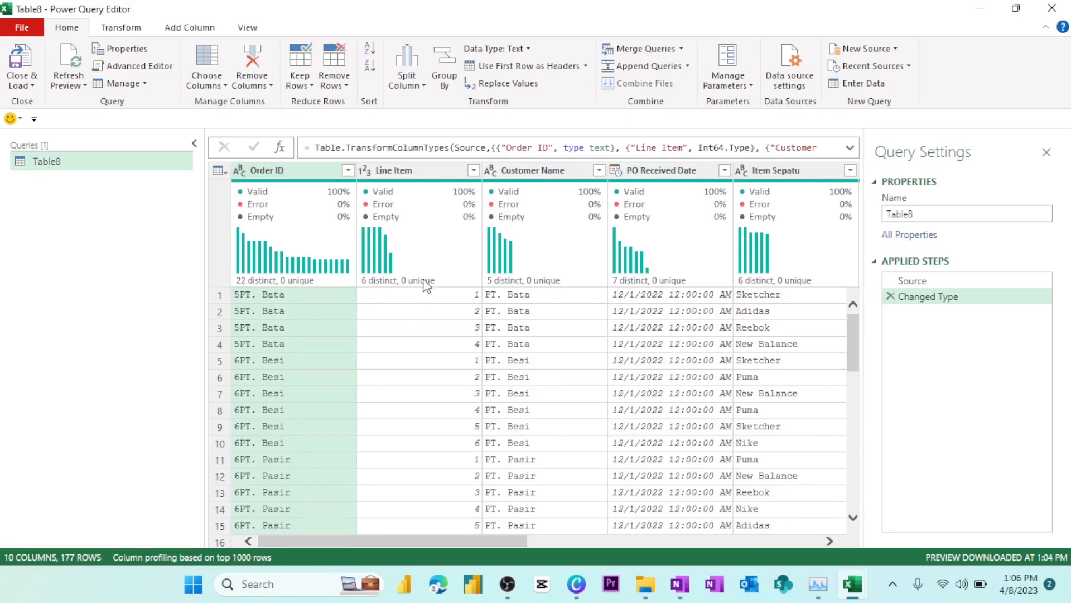
{"action": "left_click", "coordinate": [240, 171]}
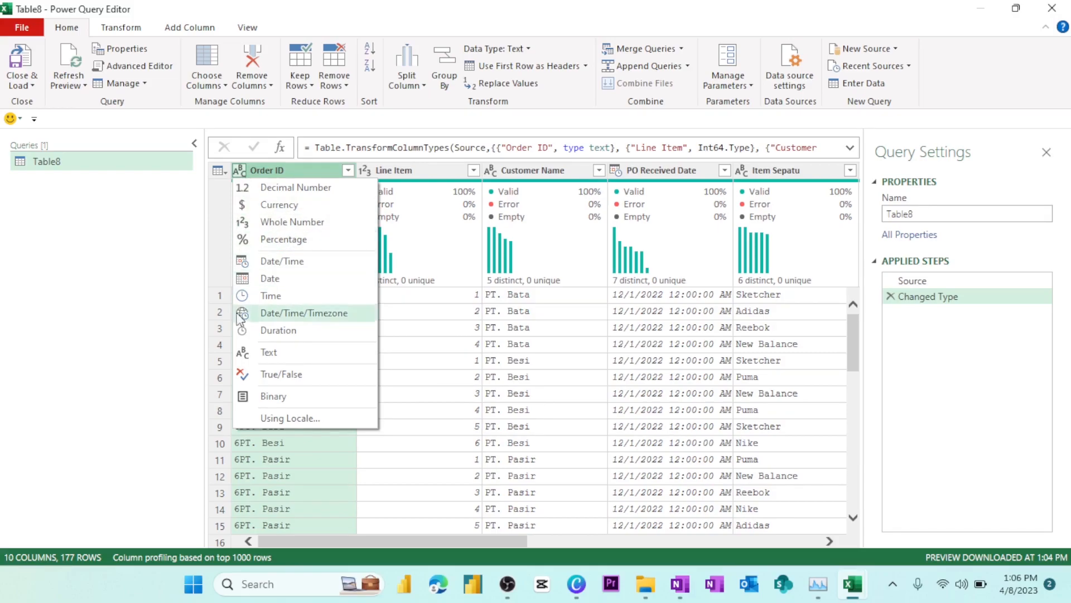
{"action": "left_click", "coordinate": [385, 168]}
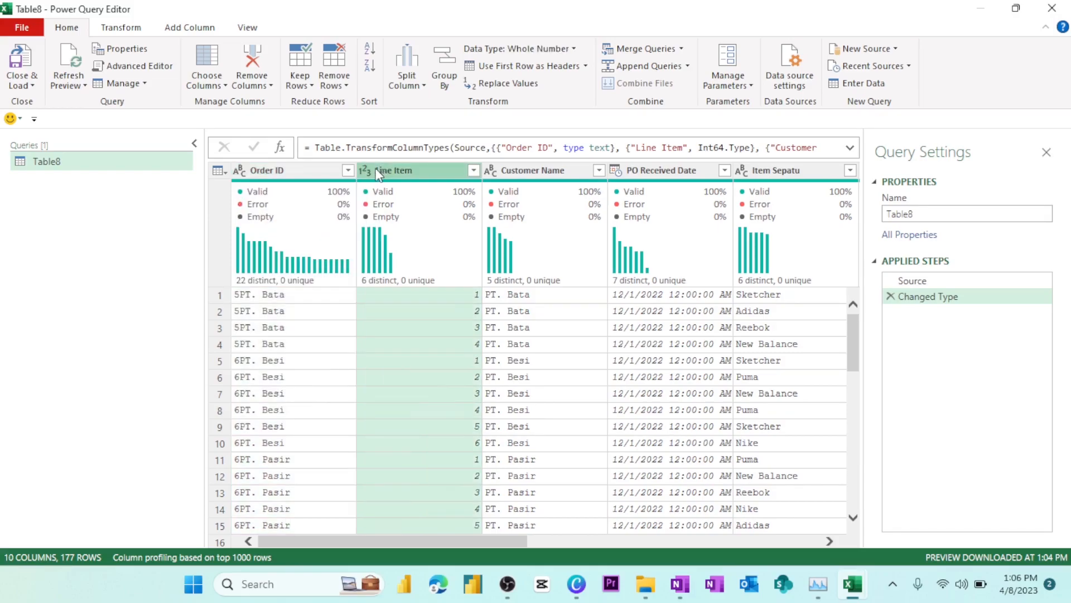
{"action": "left_click", "coordinate": [365, 170]}
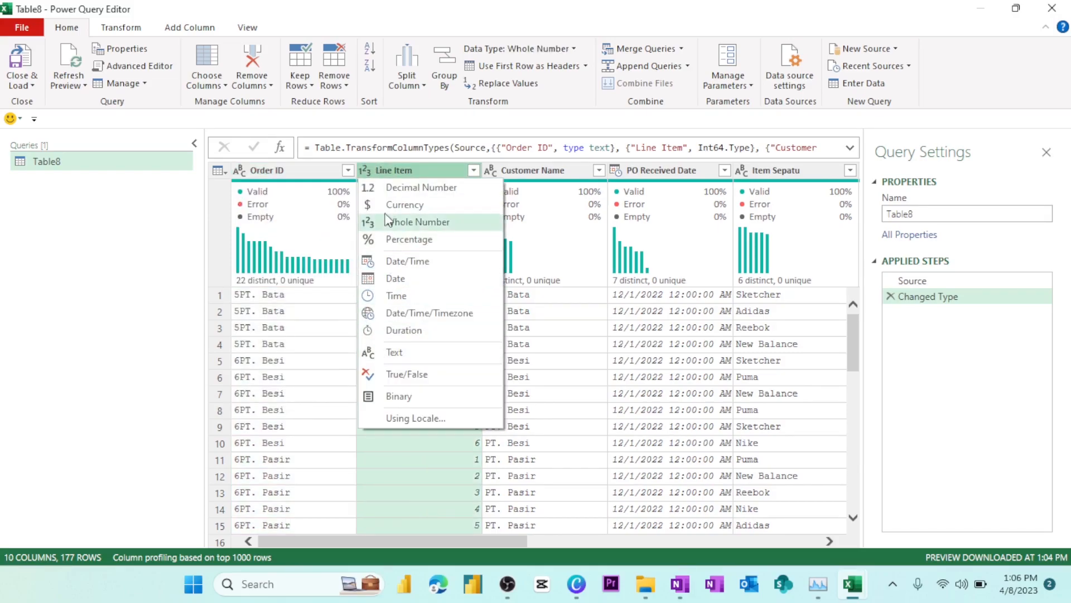
{"action": "left_click", "coordinate": [418, 222]}
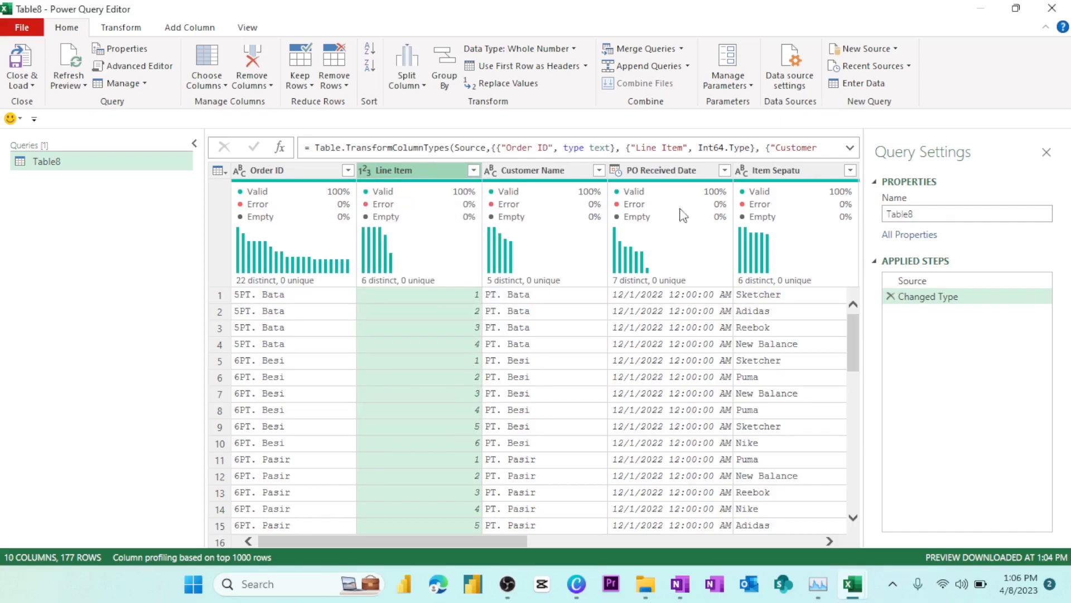
Step: Change PO Received Date, Latest Expected Delivery, Payment Date, Item Readiness and Delivery Date to the Date type, replacing the current conversions
{"action": "left_click", "coordinate": [621, 172]}
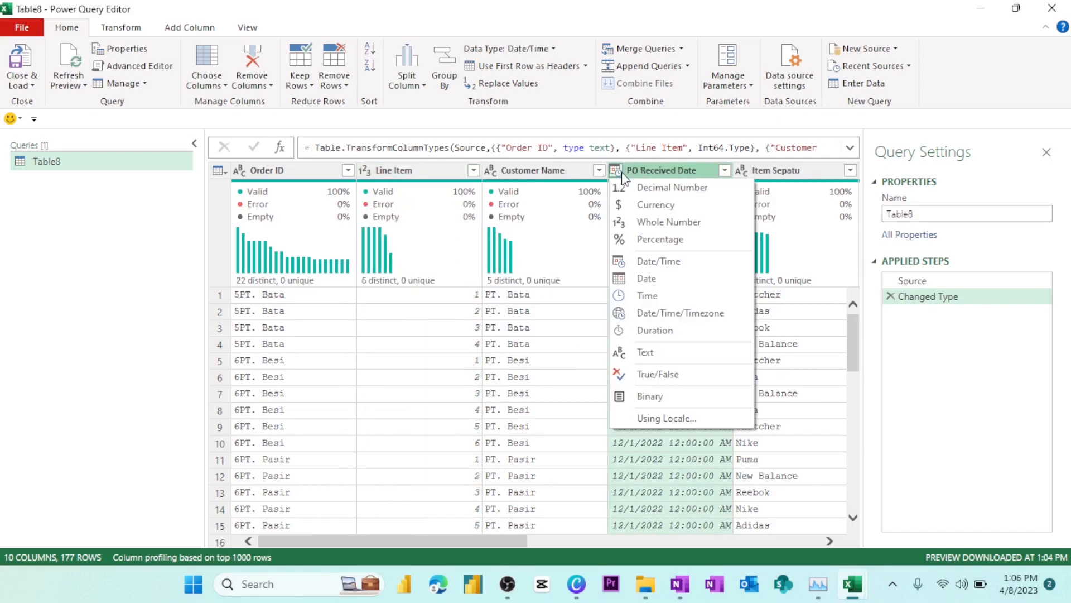
{"action": "left_click", "coordinate": [621, 278]}
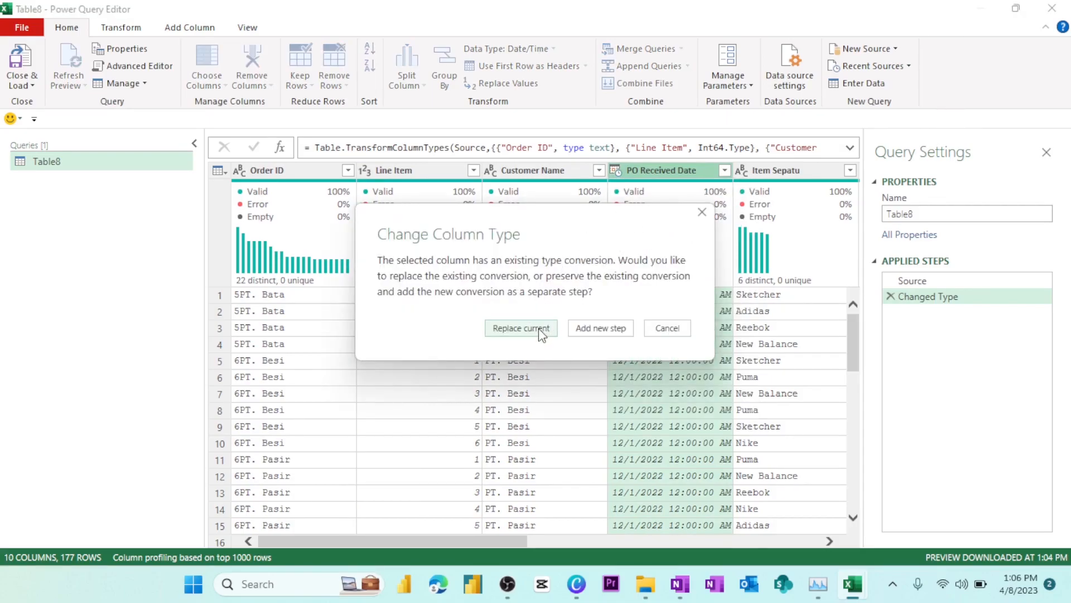
{"action": "left_click", "coordinate": [540, 332]}
{"action": "left_click_drag", "start_coordinate": [494, 546], "coordinate": [697, 540]}
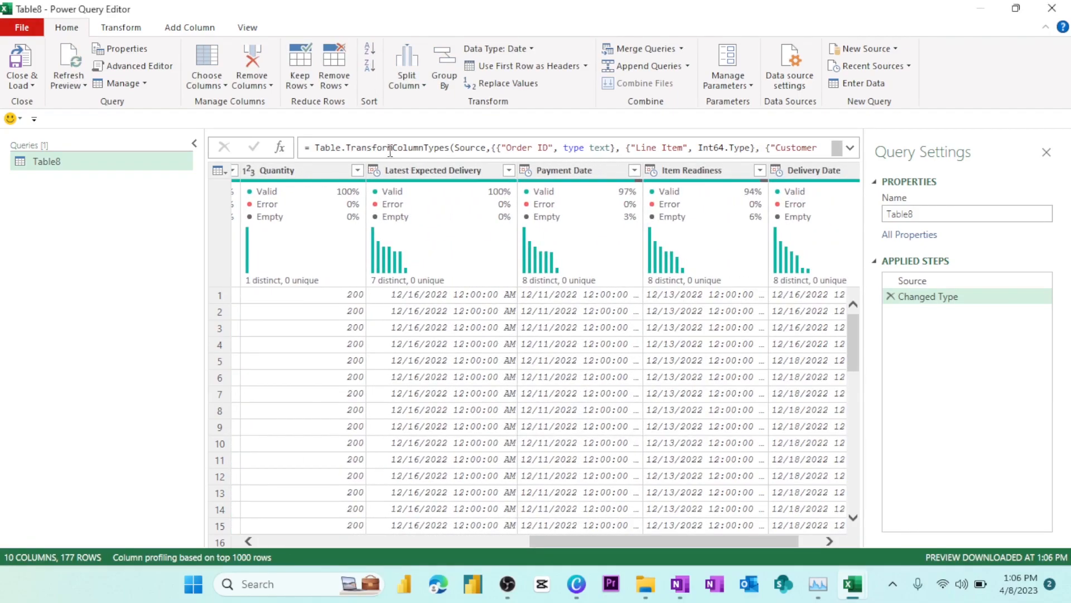
{"action": "left_click", "coordinate": [374, 170]}
{"action": "left_click", "coordinate": [400, 279]}
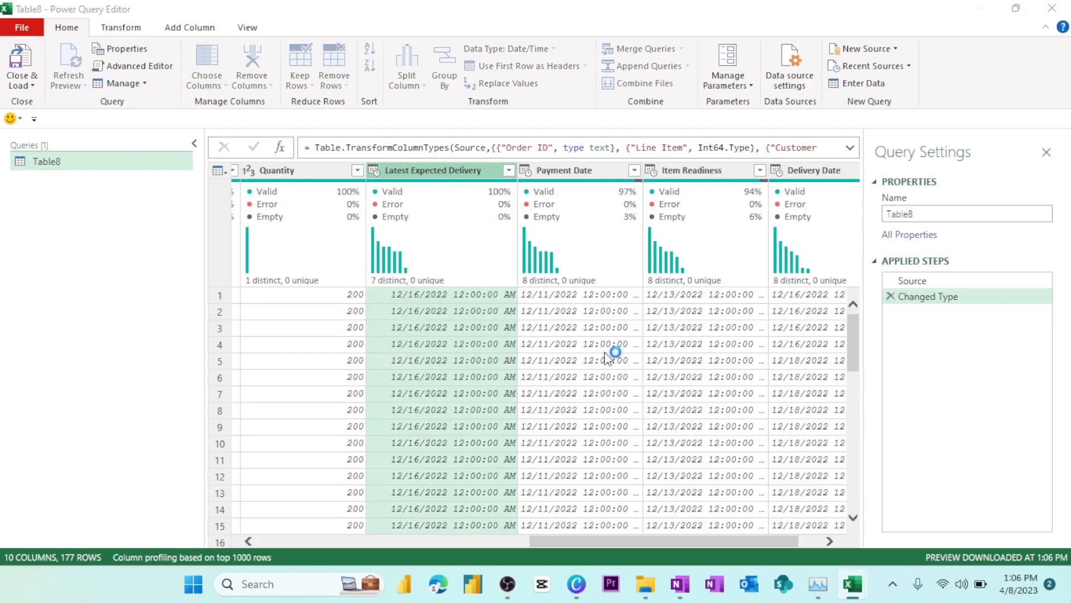
{"action": "left_click", "coordinate": [530, 329]}
{"action": "left_click", "coordinate": [760, 207]}
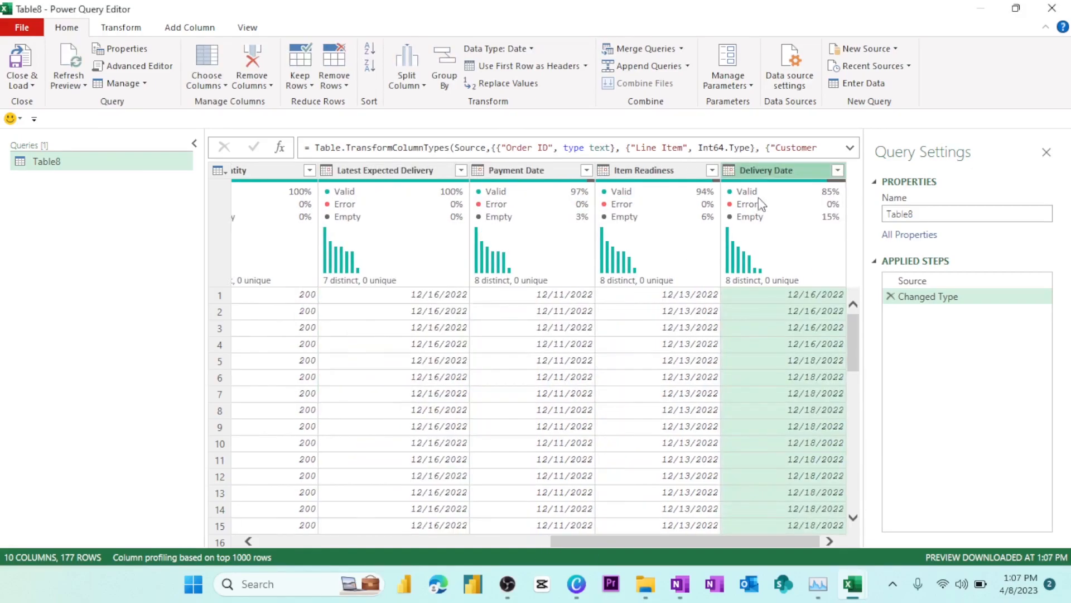
{"action": "left_click_drag", "start_coordinate": [702, 543], "coordinate": [865, 505]}
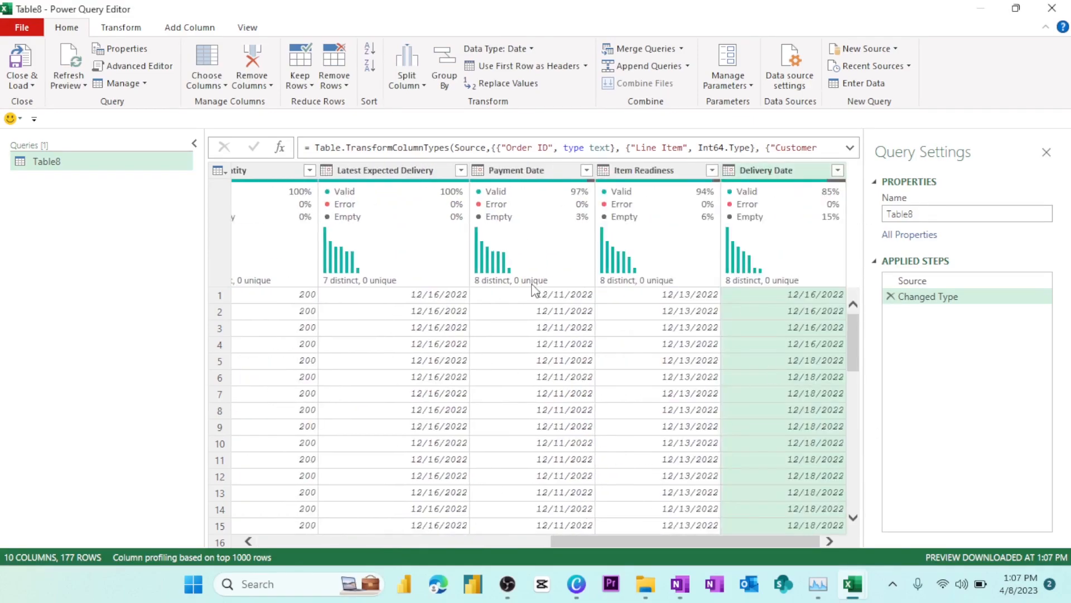
Step: Rename the Table8 query as Order
{"action": "right_click", "coordinate": [50, 162]}
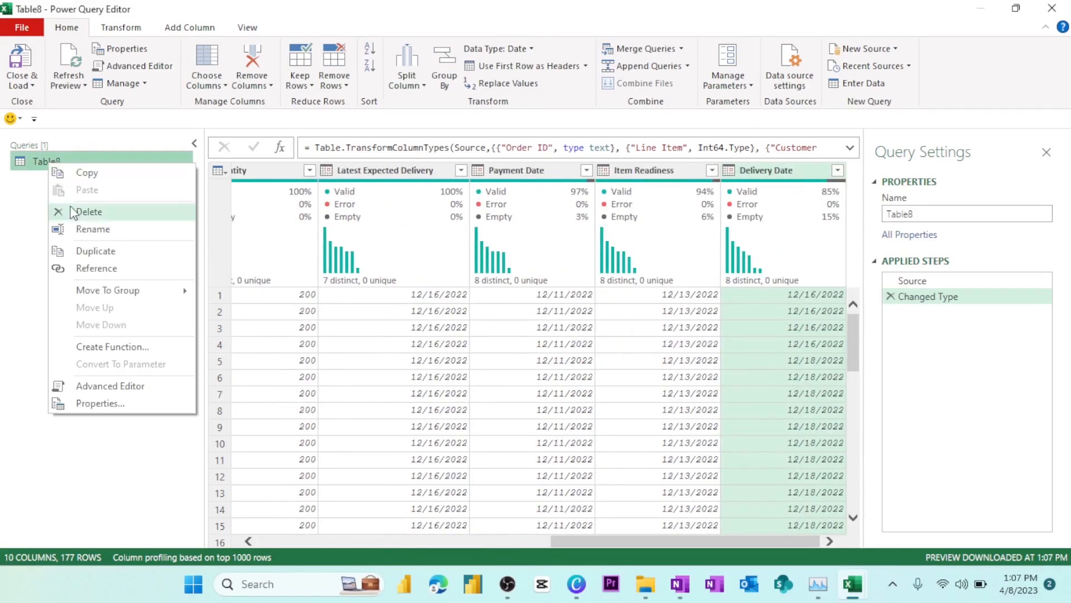
{"action": "left_click", "coordinate": [108, 230]}
{"action": "type", "text": "O"}
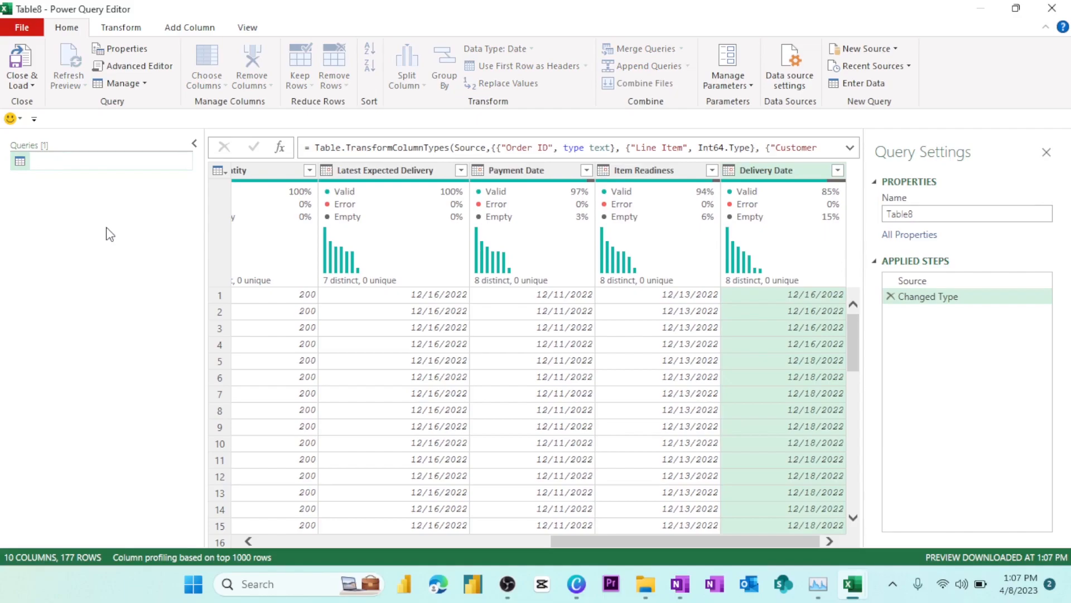
{"action": "type", "text": "rder"}
{"action": "key", "text": "Return"}
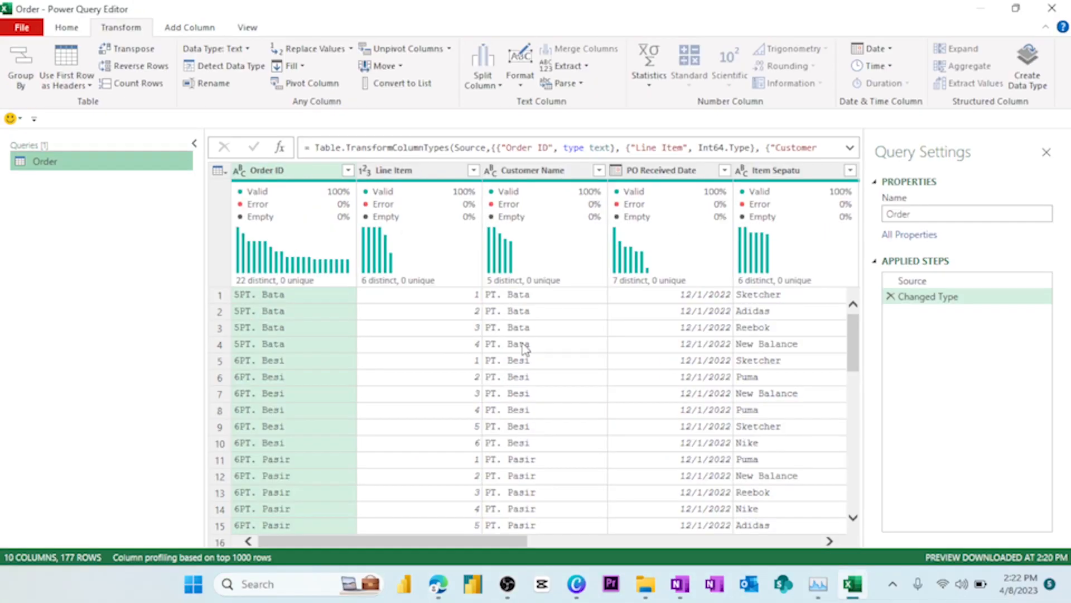
Step: Add the Data Sales Excel workbook as a new query source
{"action": "left_click", "coordinate": [73, 29]}
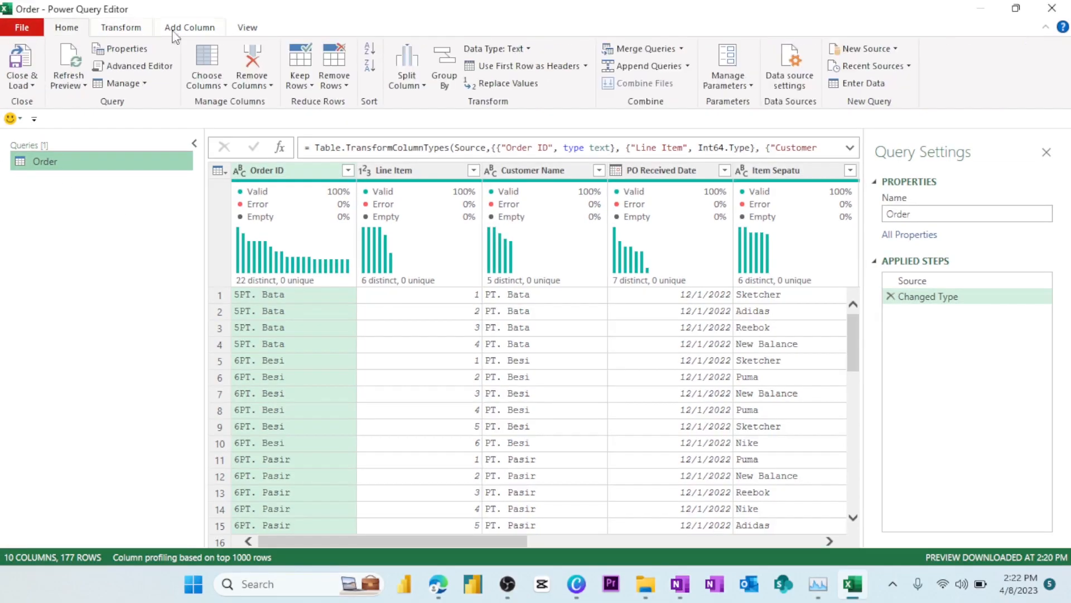
{"action": "left_click", "coordinate": [884, 51]}
{"action": "mouse_move", "coordinate": [892, 68]}
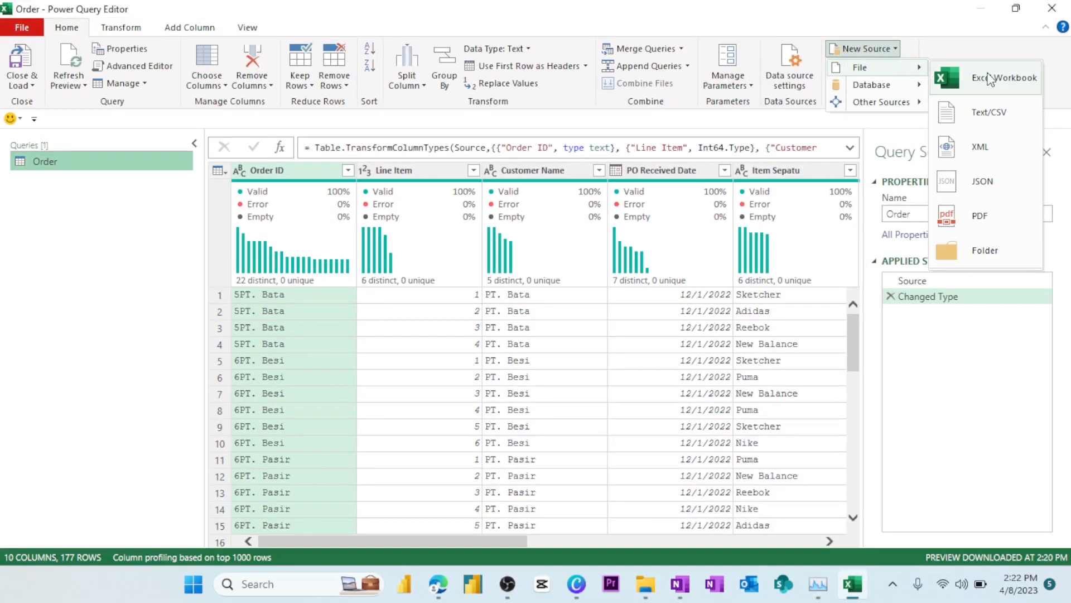
{"action": "left_click", "coordinate": [1004, 82]}
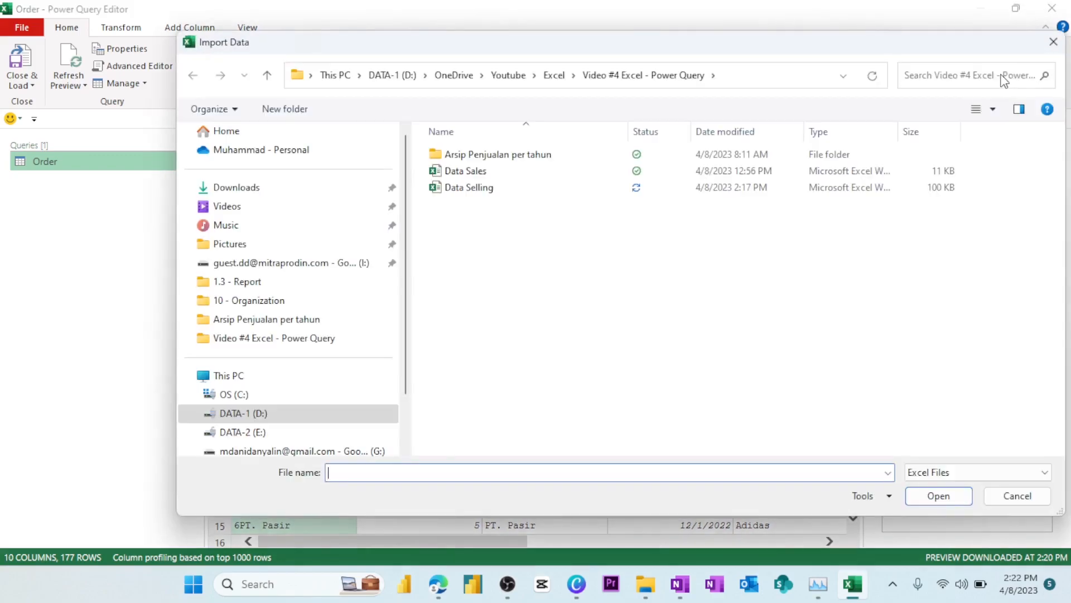
{"action": "left_click", "coordinate": [510, 174]}
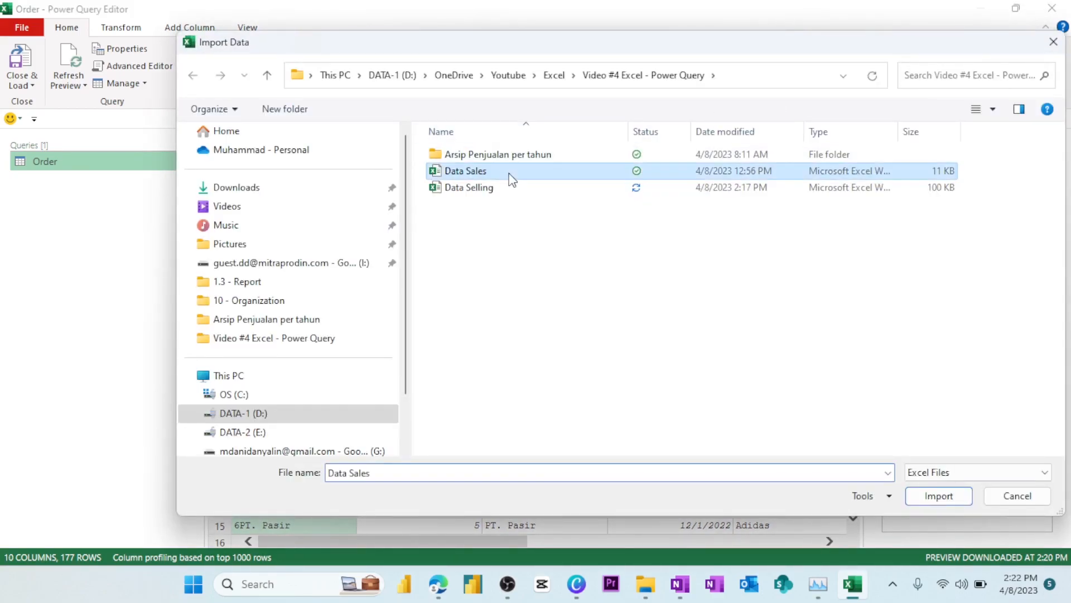
{"action": "left_click", "coordinate": [956, 496]}
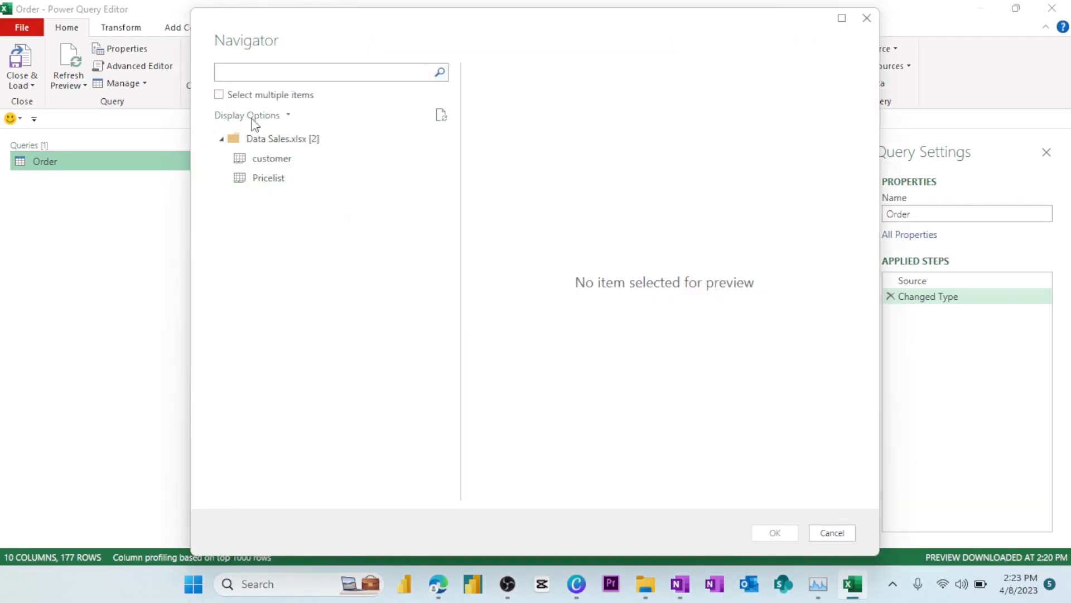
Step: Load both the customer and Pricelist sheets from Data Sales.xlsx as new queries
{"action": "left_click", "coordinate": [219, 94]}
{"action": "left_click", "coordinate": [239, 158]}
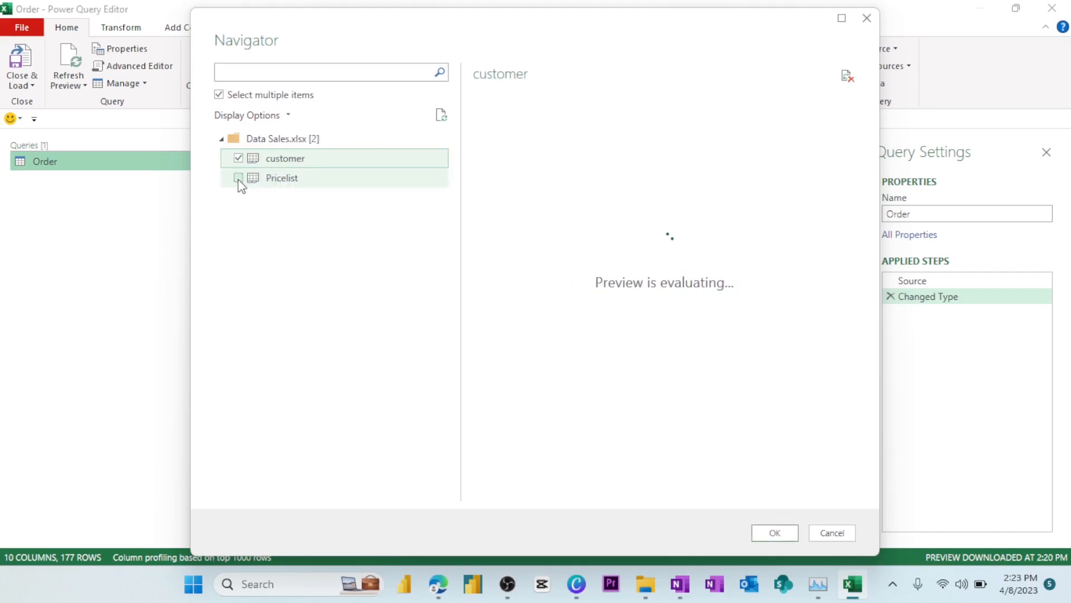
{"action": "left_click", "coordinate": [238, 178]}
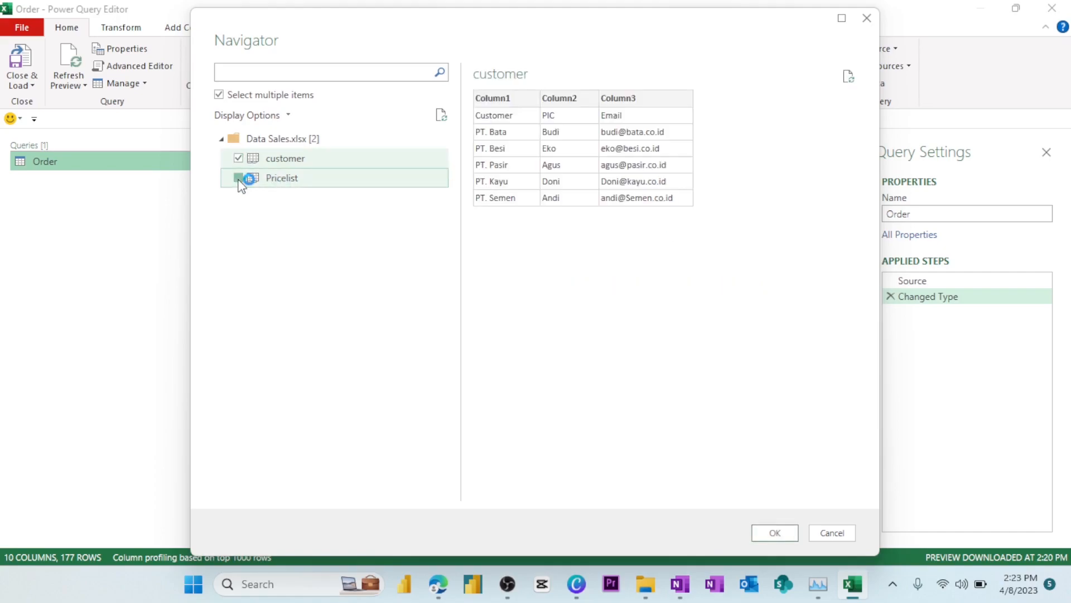
{"action": "left_click", "coordinate": [283, 160]}
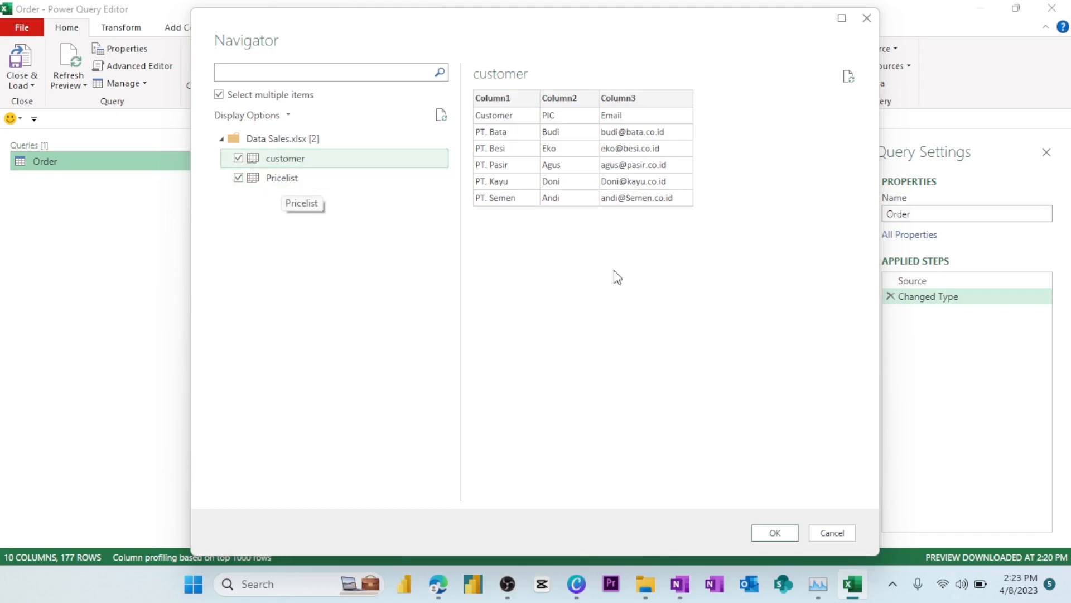
{"action": "left_click", "coordinate": [775, 533]}
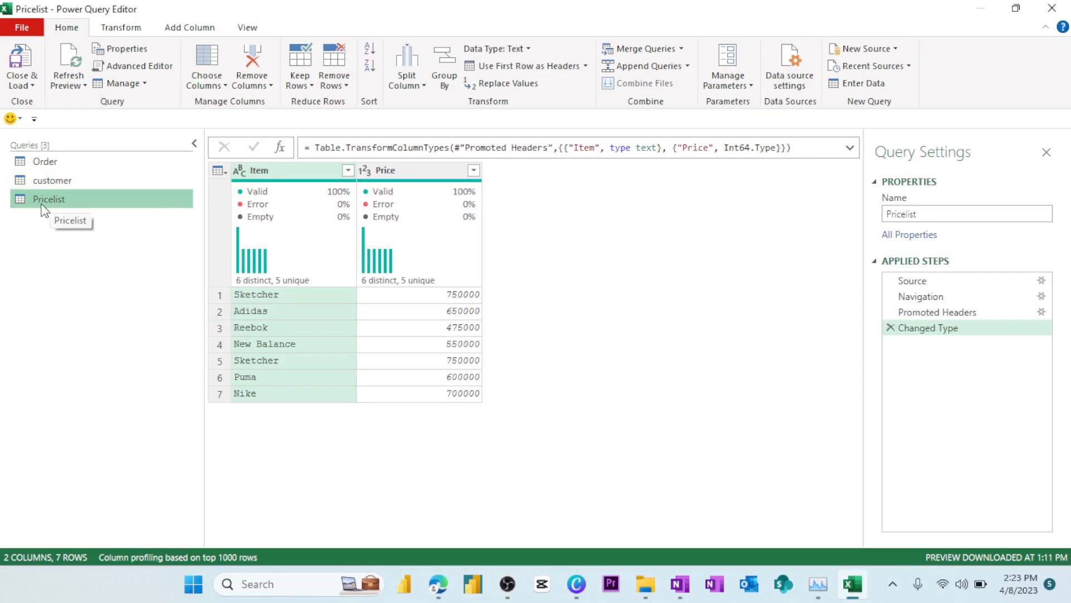
Step: Promote the first row of the customer query to column headers
{"action": "left_click", "coordinate": [62, 184]}
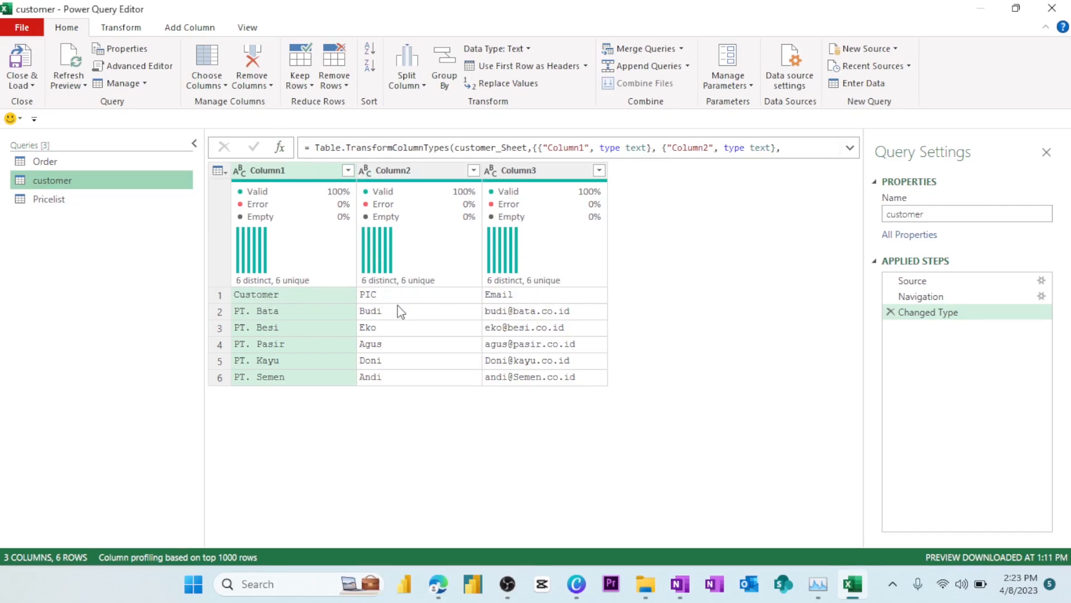
{"action": "left_click", "coordinate": [121, 27]}
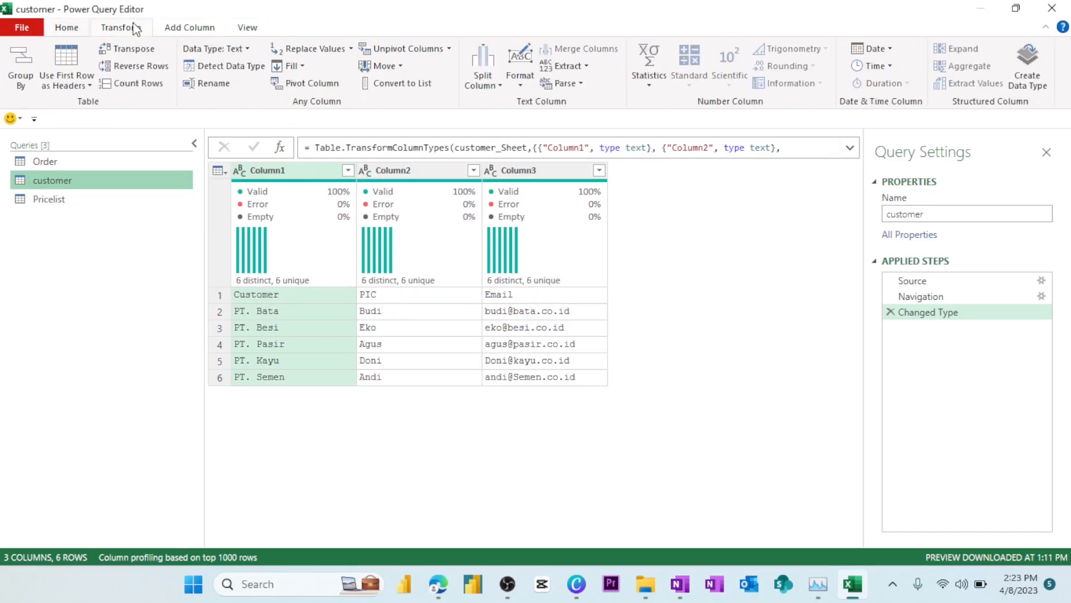
{"action": "left_click", "coordinate": [63, 56]}
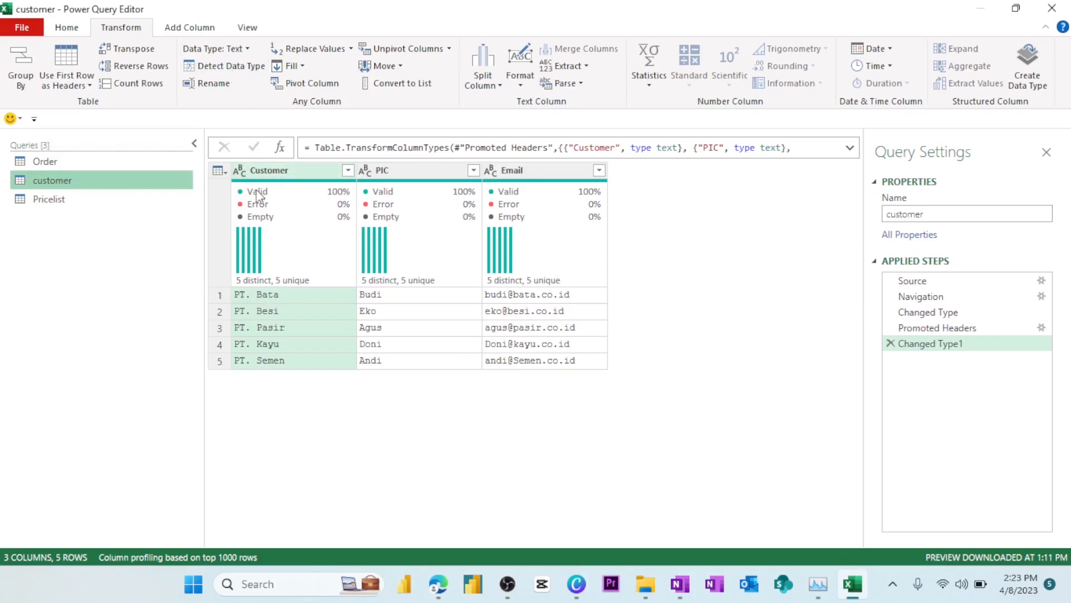
Step: Review the contents of the Order, customer and Pricelist queries in turn
{"action": "left_click", "coordinate": [63, 198]}
{"action": "left_click", "coordinate": [63, 181]}
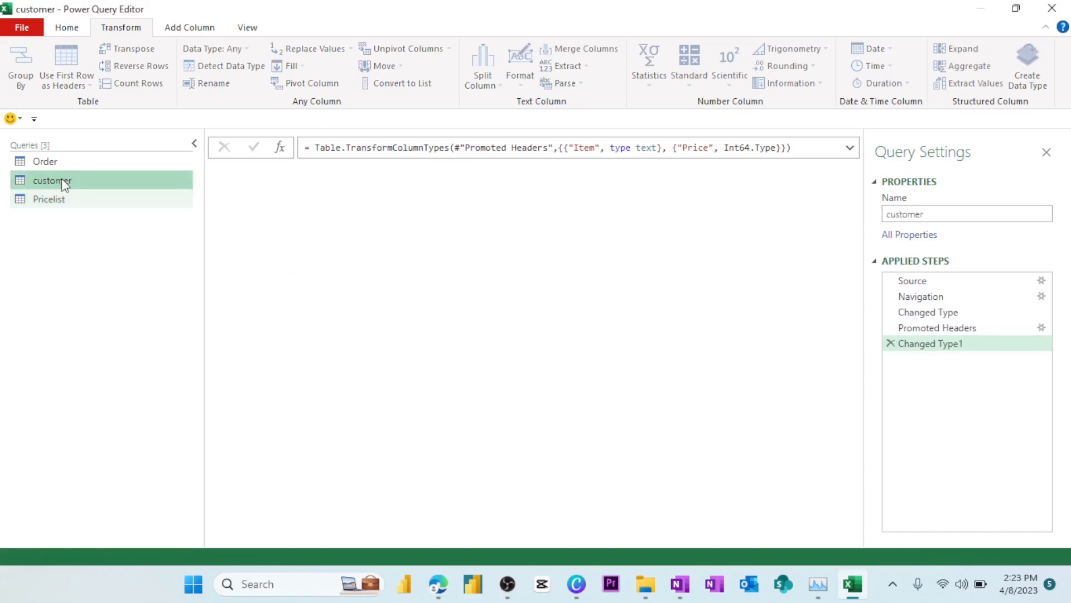
{"action": "left_click", "coordinate": [64, 199]}
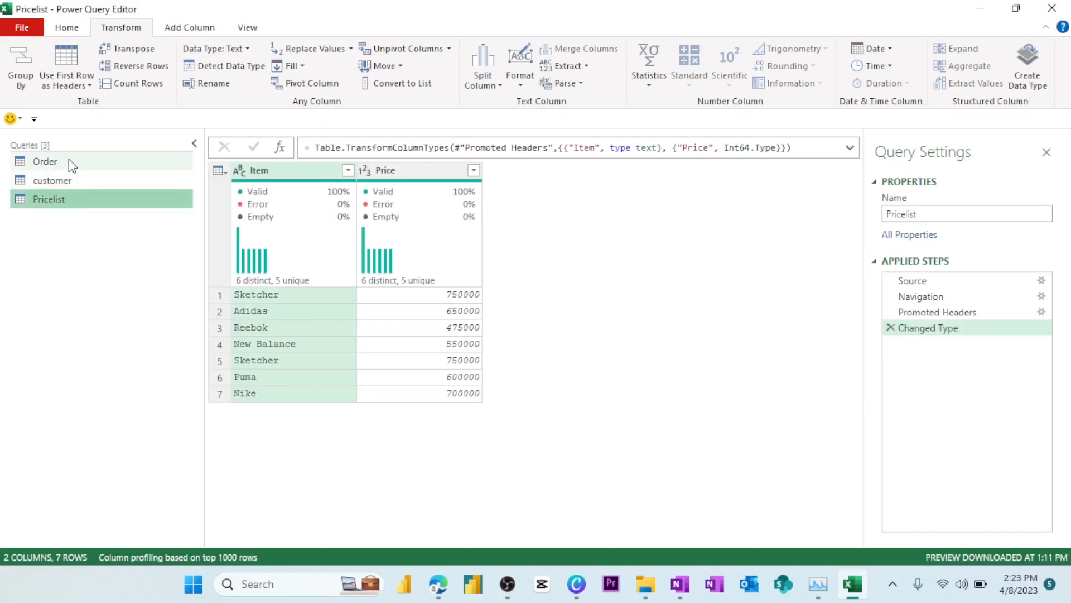
{"action": "left_click", "coordinate": [68, 161]}
{"action": "left_click", "coordinate": [65, 182]}
{"action": "left_click", "coordinate": [54, 201]}
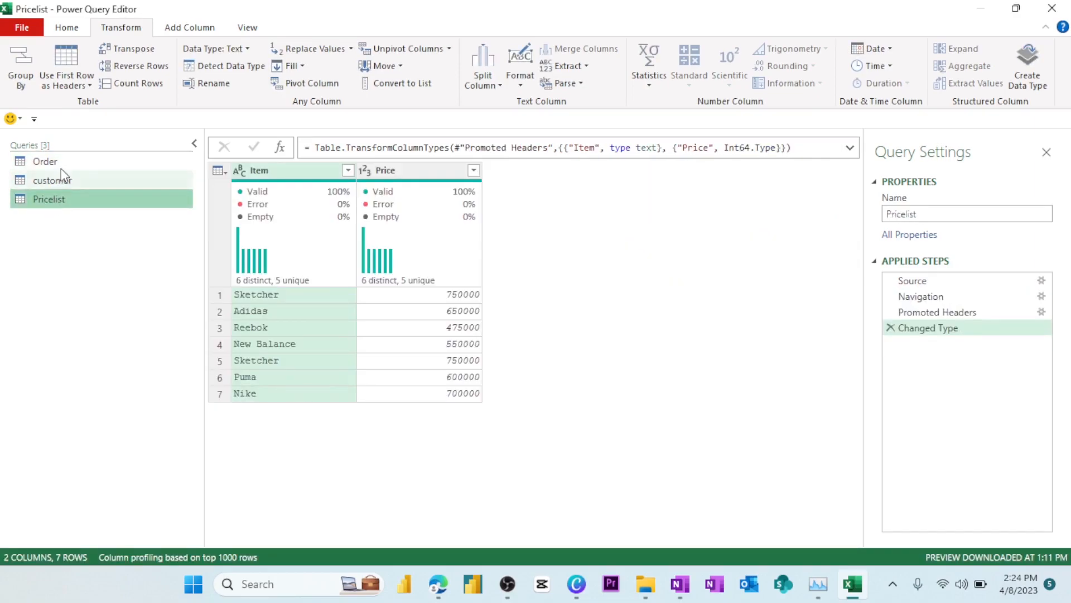
Step: Start a merge of queries as a new query, with Order as the first table
{"action": "left_click", "coordinate": [83, 28]}
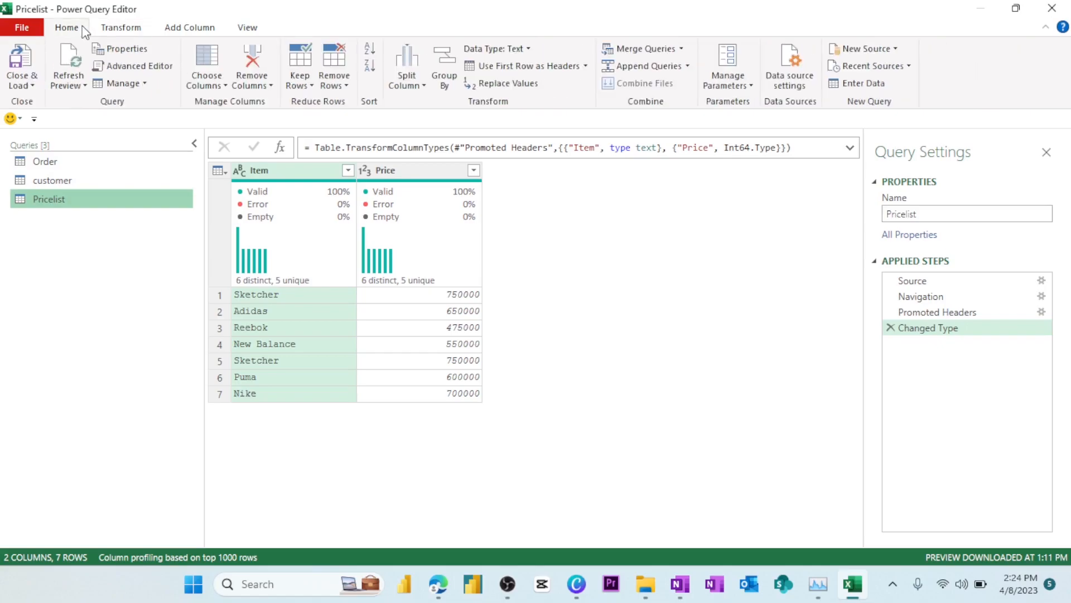
{"action": "left_click", "coordinate": [681, 49]}
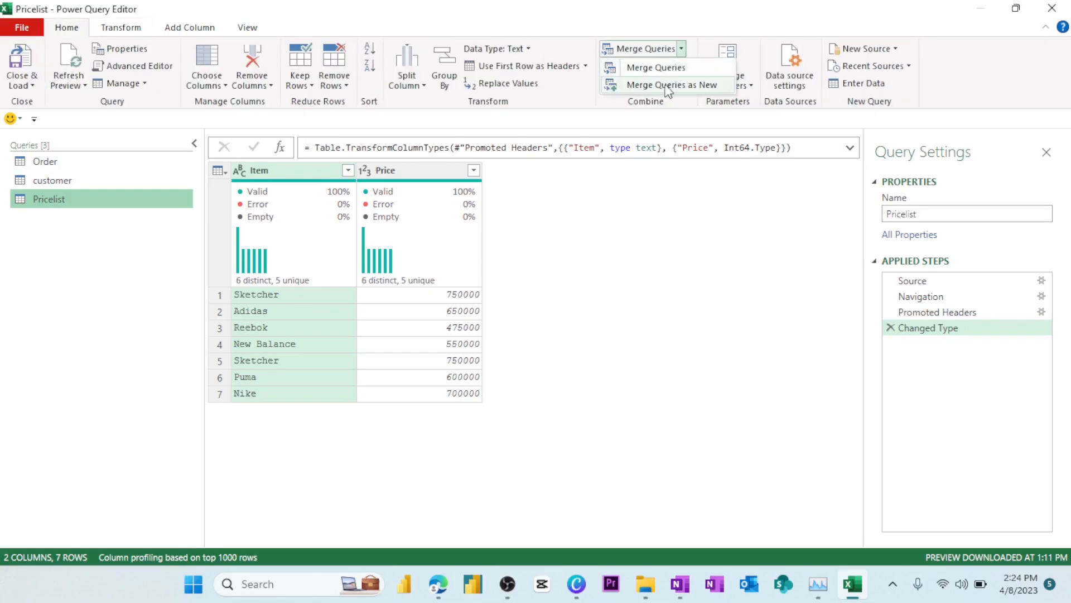
{"action": "left_click", "coordinate": [704, 85]}
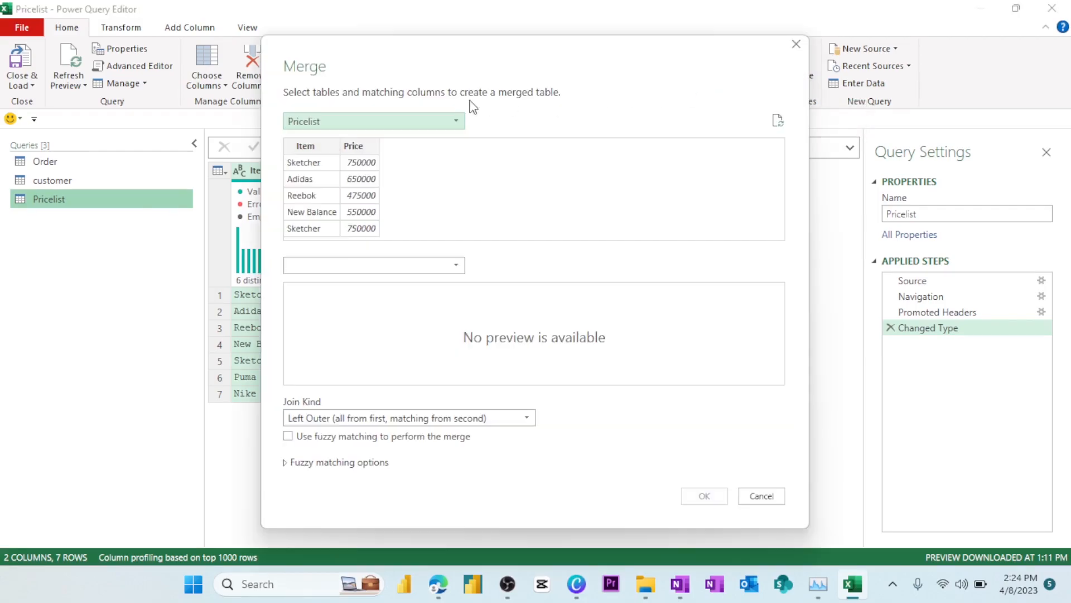
{"action": "left_click_drag", "start_coordinate": [433, 49], "coordinate": [558, 61]}
{"action": "left_click", "coordinate": [470, 137]}
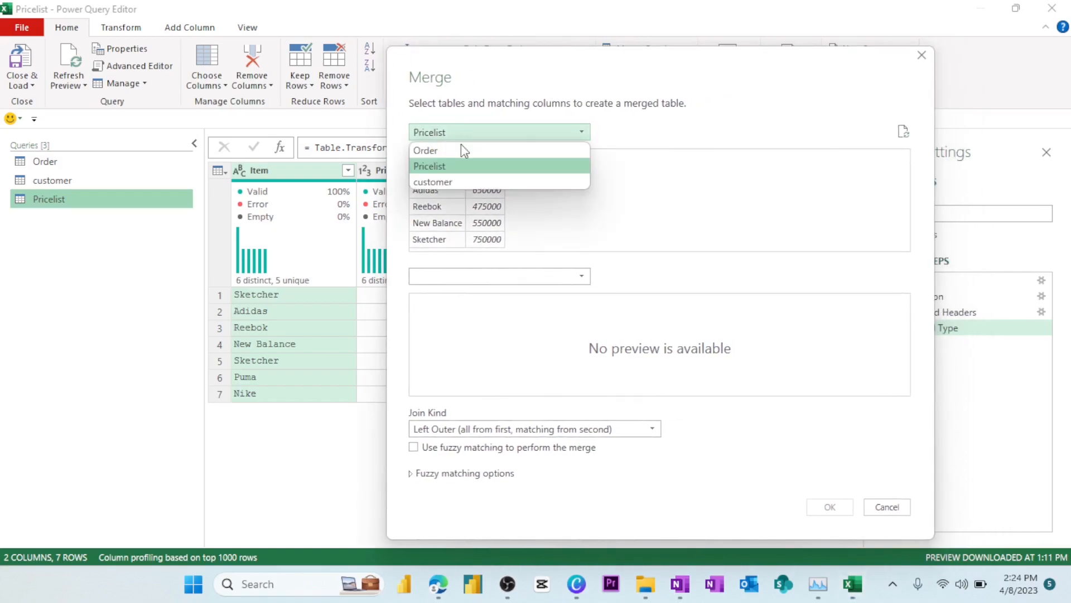
{"action": "left_click", "coordinate": [676, 138]}
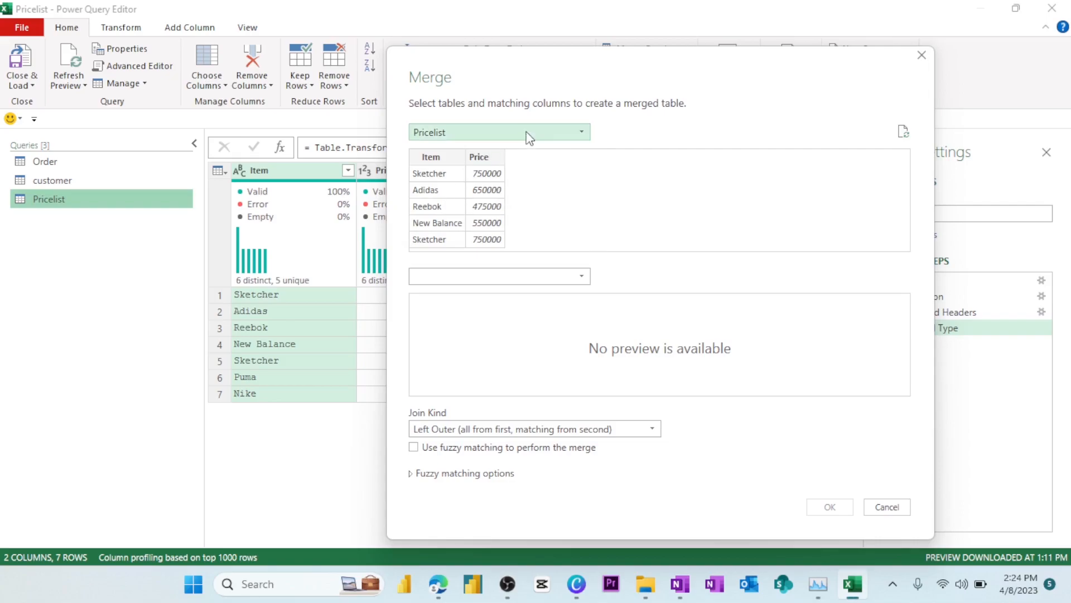
{"action": "left_click", "coordinate": [447, 133]}
{"action": "left_click", "coordinate": [442, 150]}
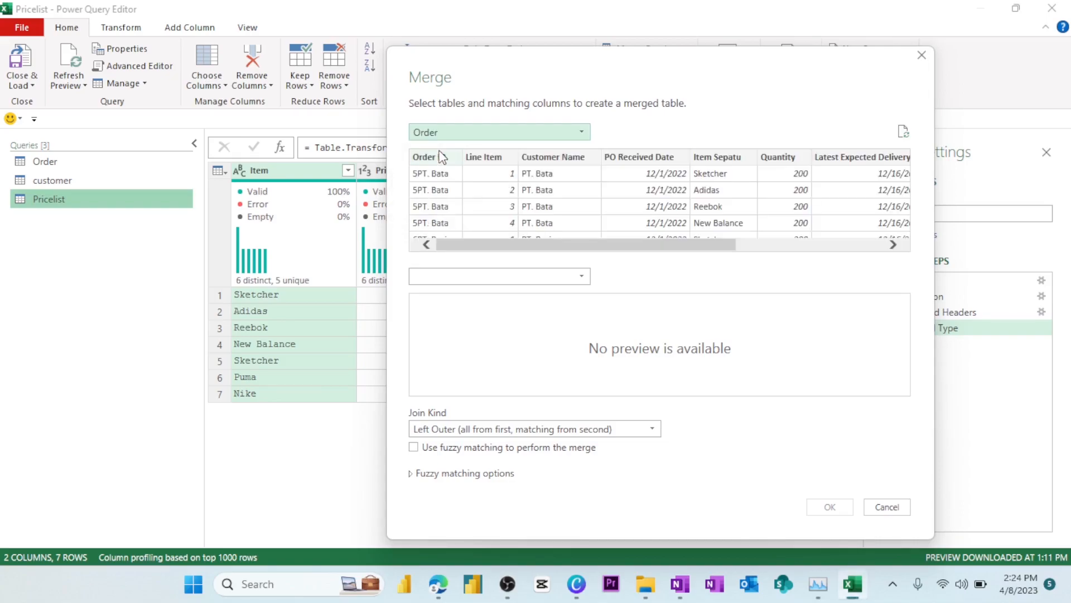
Step: Merge Pricelist as the second table with a Left Outer join, matching Order's Item Sepatu column to Pricelist's Item column
{"action": "left_click", "coordinate": [484, 288]}
{"action": "left_click", "coordinate": [453, 309]}
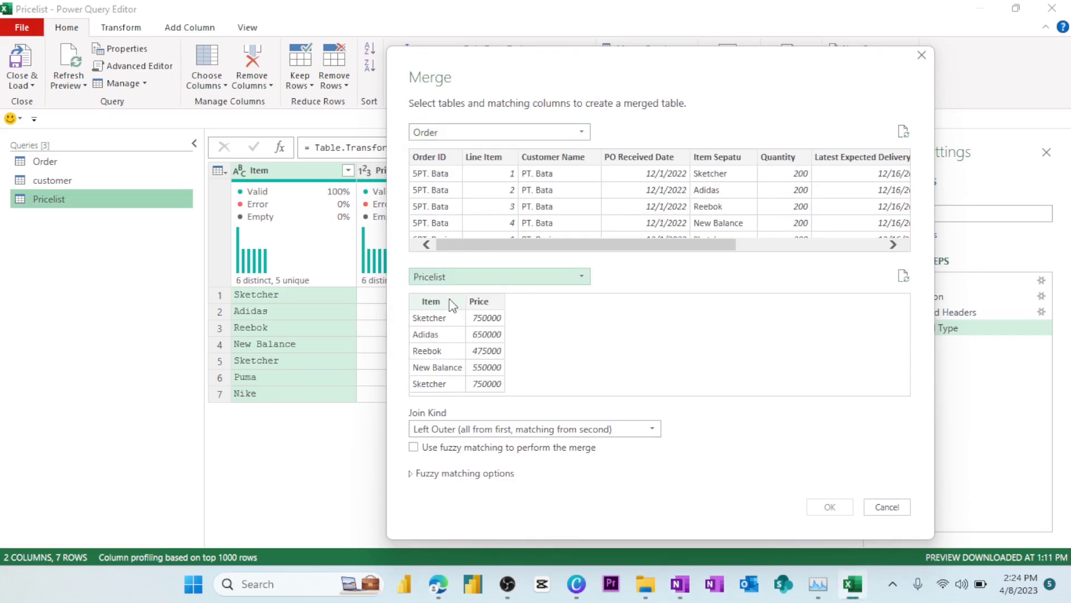
{"action": "left_click", "coordinate": [431, 304]}
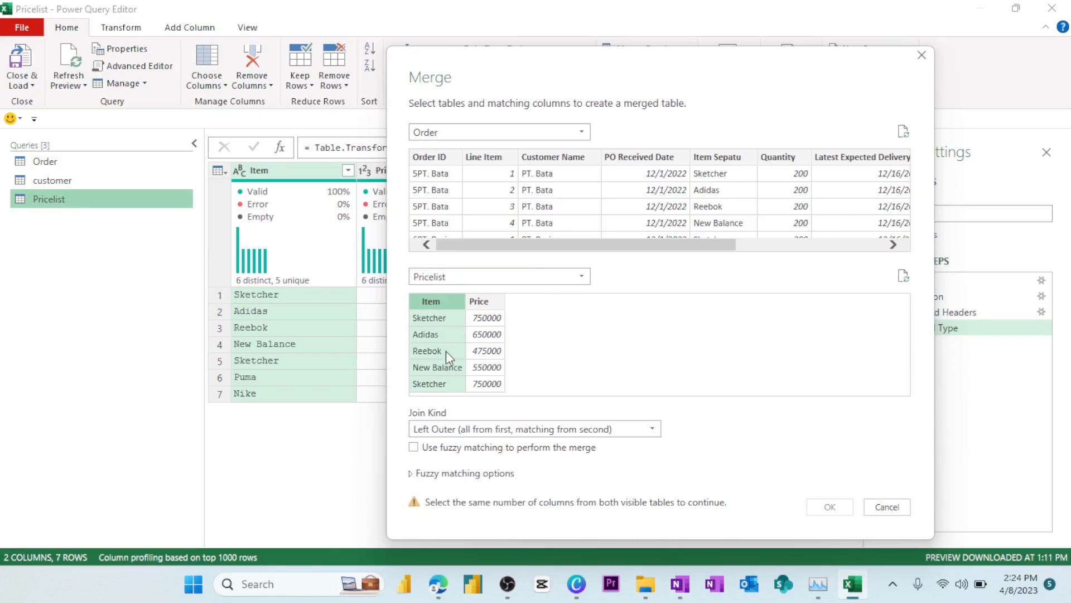
{"action": "left_click", "coordinate": [742, 154]}
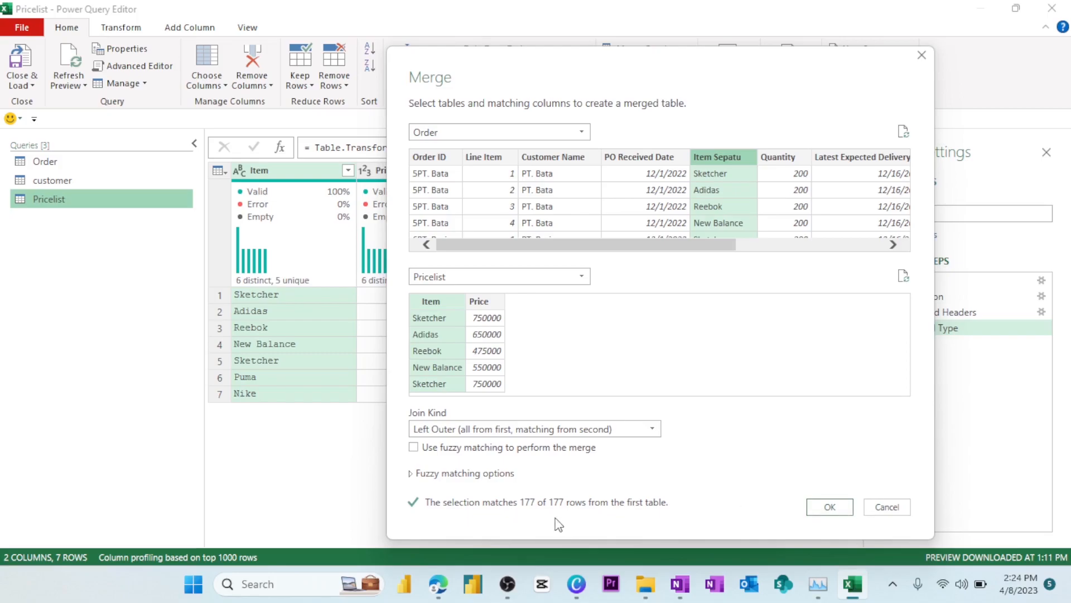
{"action": "left_click", "coordinate": [843, 508]}
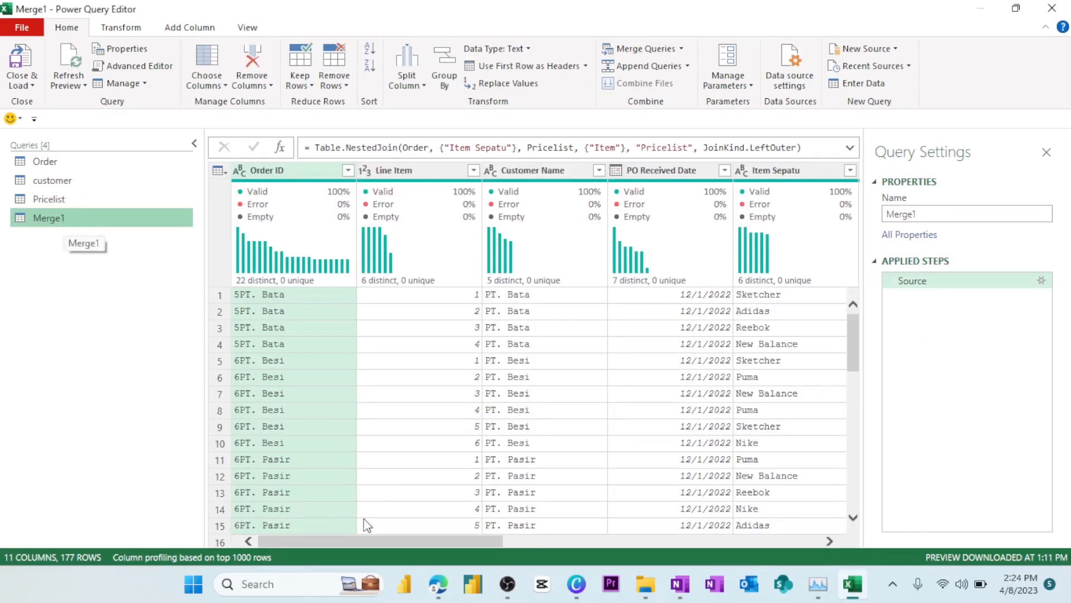
Step: Expand the merged Pricelist column to include only Price, without the original column name as prefix
{"action": "left_click_drag", "start_coordinate": [367, 541], "coordinate": [838, 546]}
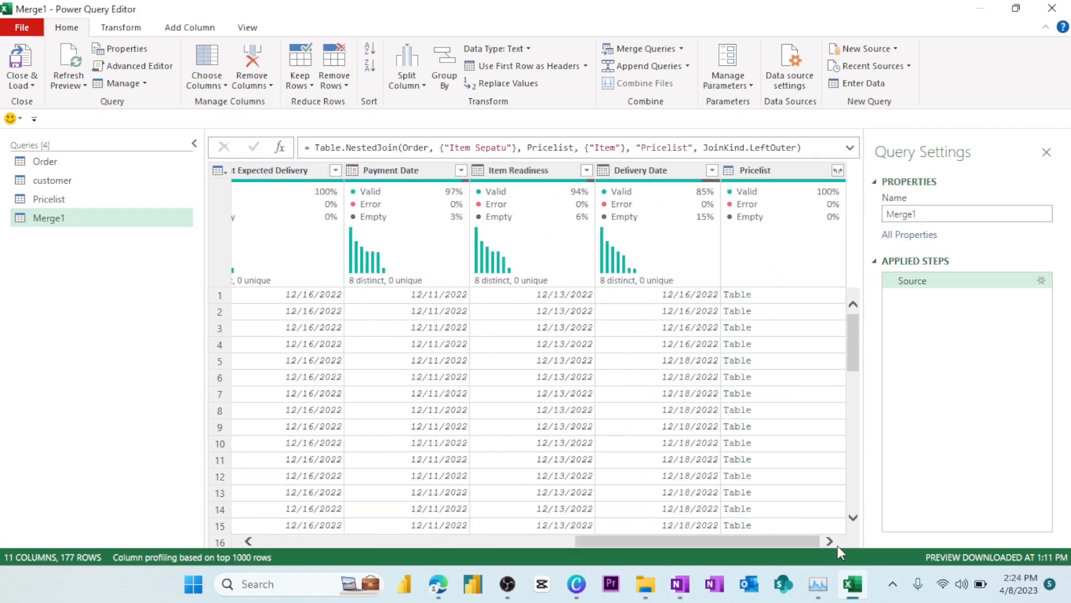
{"action": "left_click", "coordinate": [838, 171]}
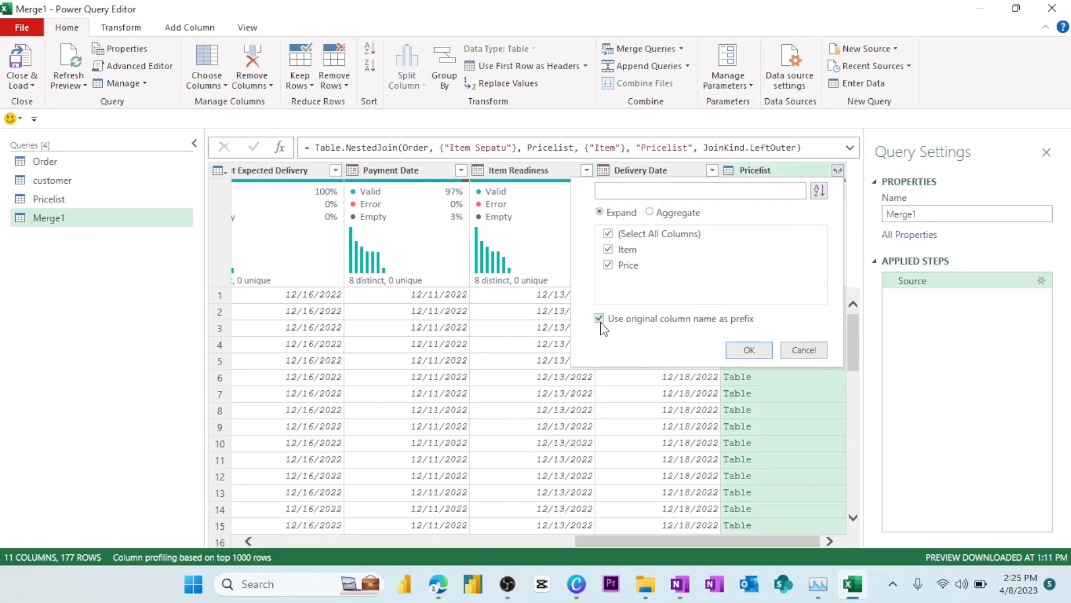
{"action": "left_click", "coordinate": [600, 319]}
{"action": "left_click", "coordinate": [608, 249]}
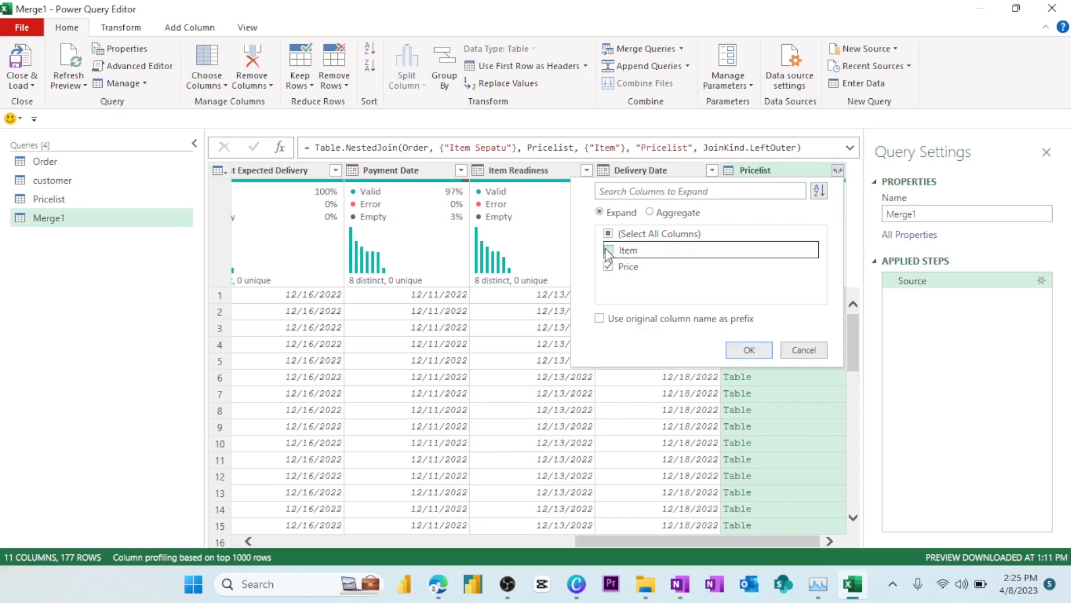
{"action": "left_click", "coordinate": [609, 234]}
{"action": "left_click", "coordinate": [609, 267]}
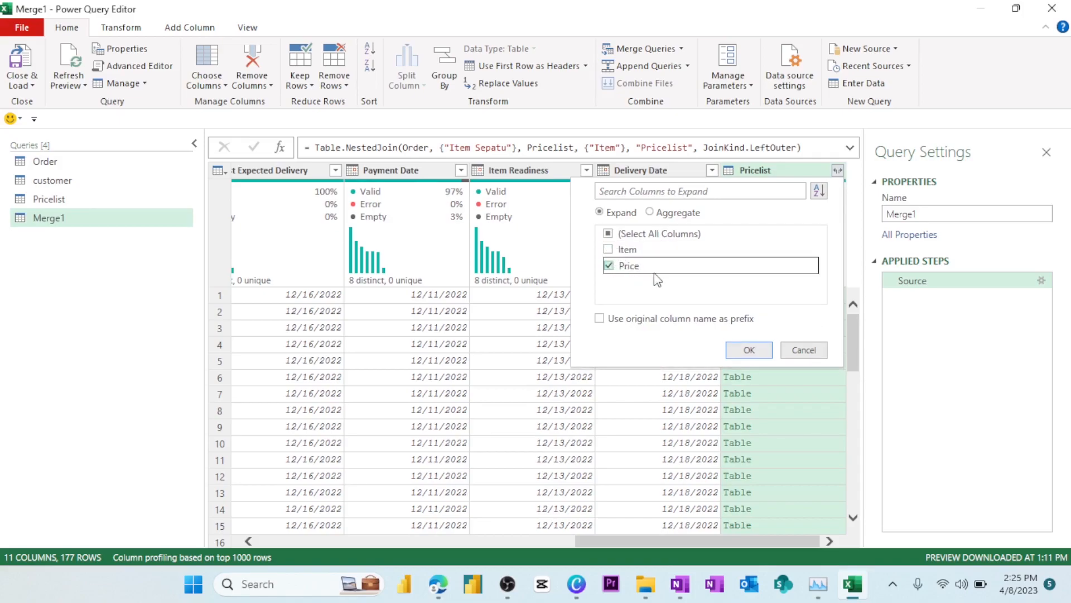
{"action": "left_click", "coordinate": [749, 350]}
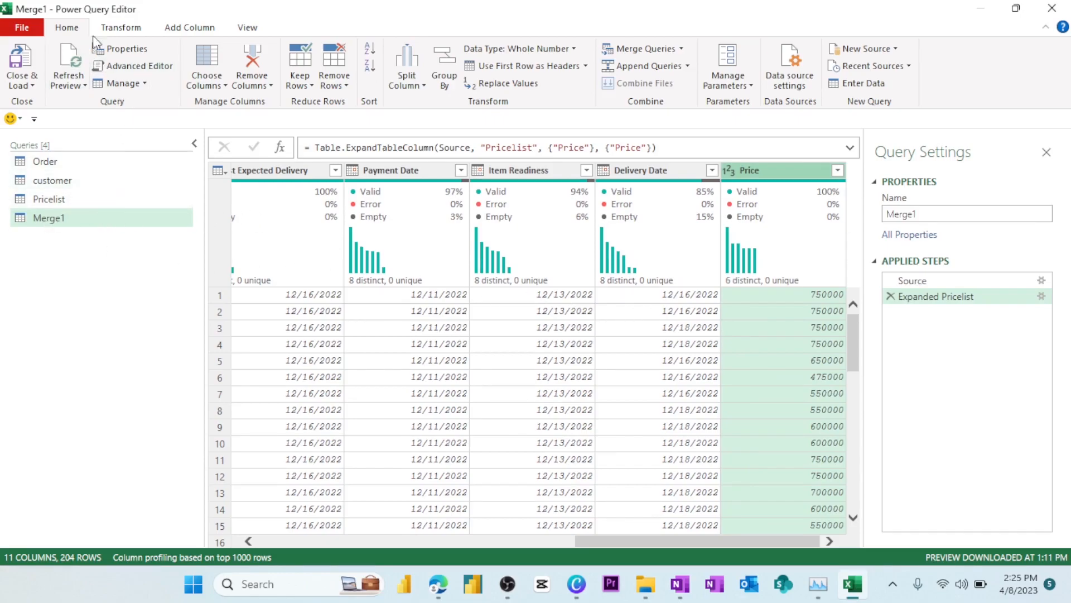
Step: Merge the customer query into Merge1 with a Left Outer join, matching Customer Name to Customer
{"action": "left_click", "coordinate": [682, 50]}
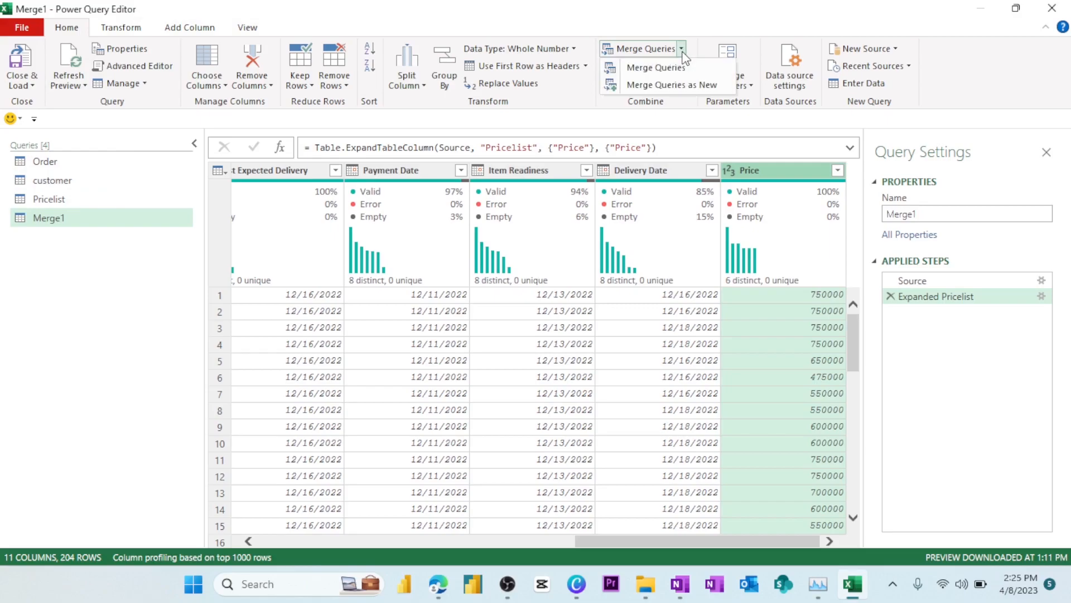
{"action": "left_click", "coordinate": [662, 72]}
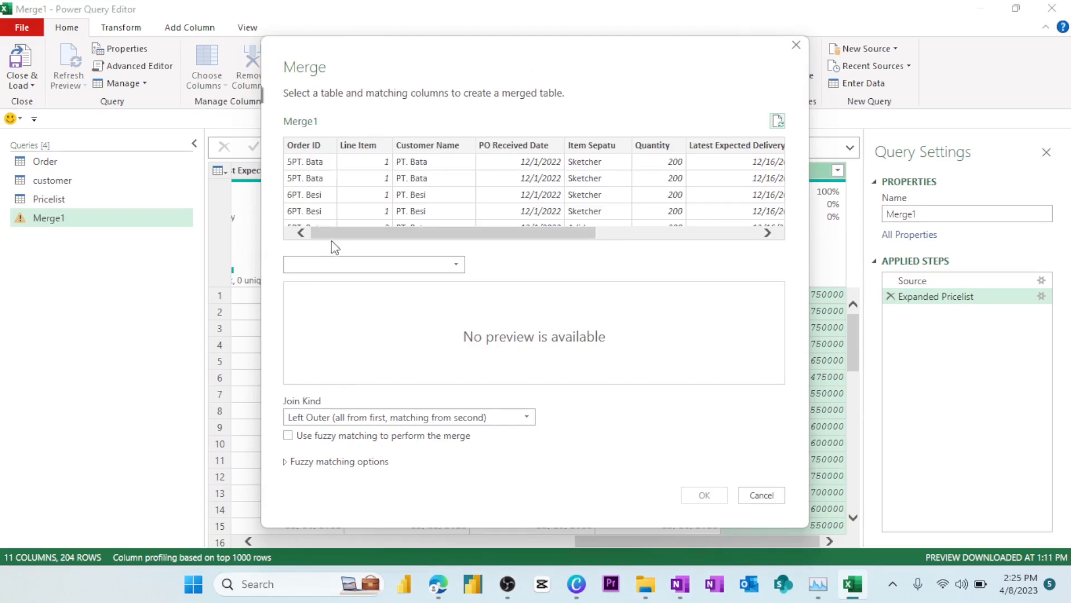
{"action": "left_click", "coordinate": [328, 266]}
{"action": "left_click", "coordinate": [309, 333]}
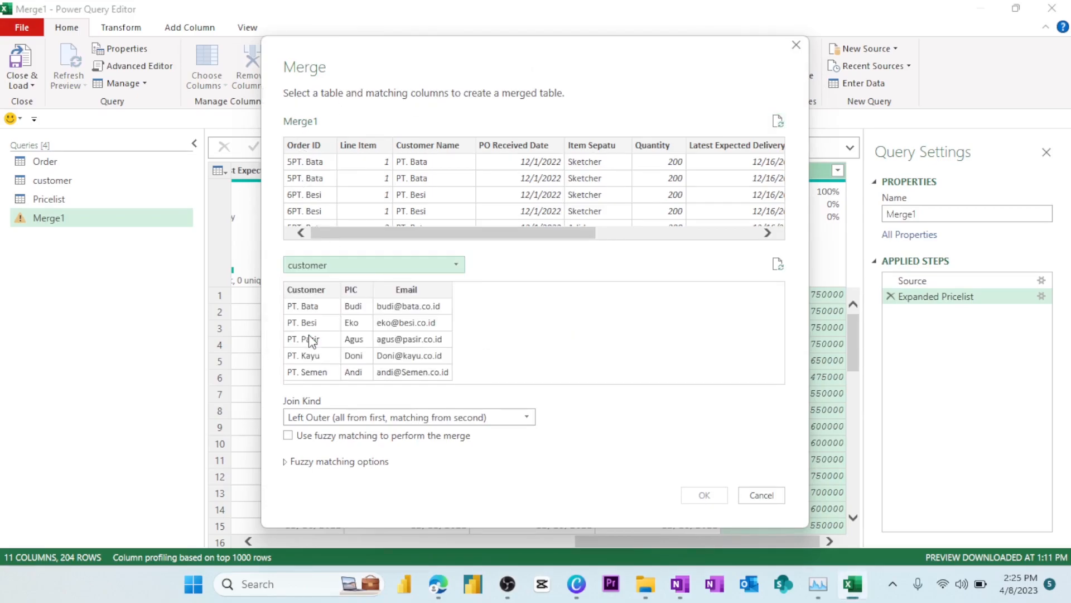
{"action": "left_click", "coordinate": [313, 290]}
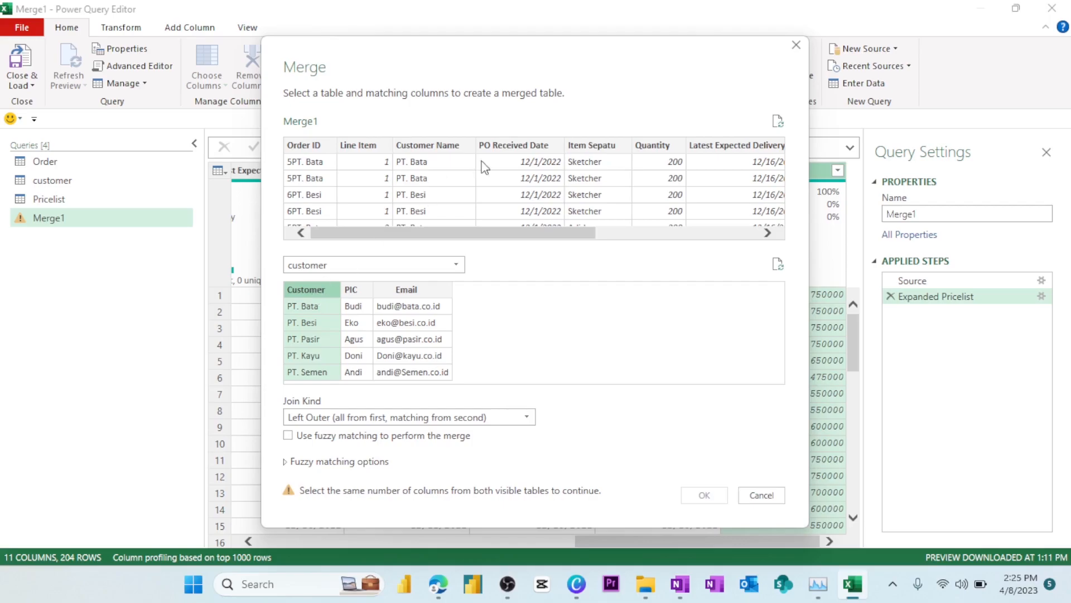
{"action": "left_click", "coordinate": [441, 144]}
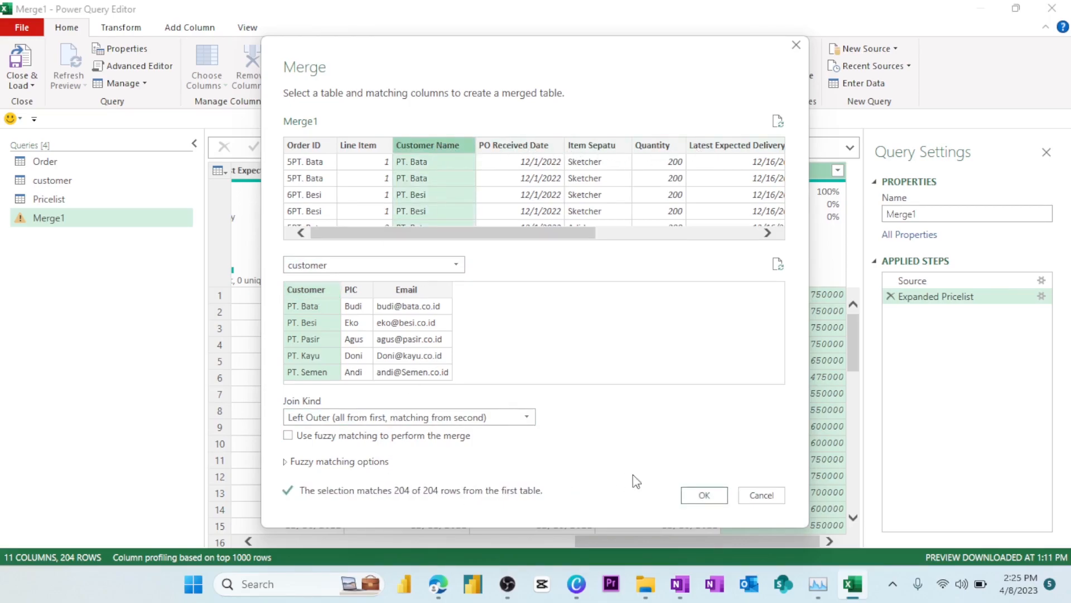
{"action": "left_click", "coordinate": [704, 494]}
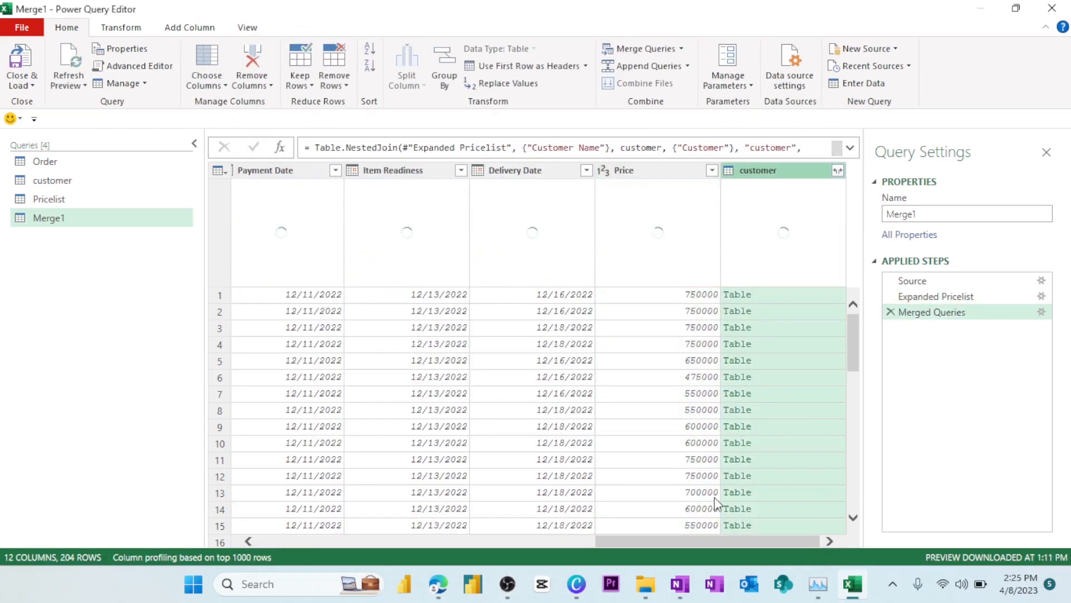
Step: Expand the merged customer column to include only PIC and Email
{"action": "left_click", "coordinate": [837, 171]}
{"action": "left_click", "coordinate": [608, 249]}
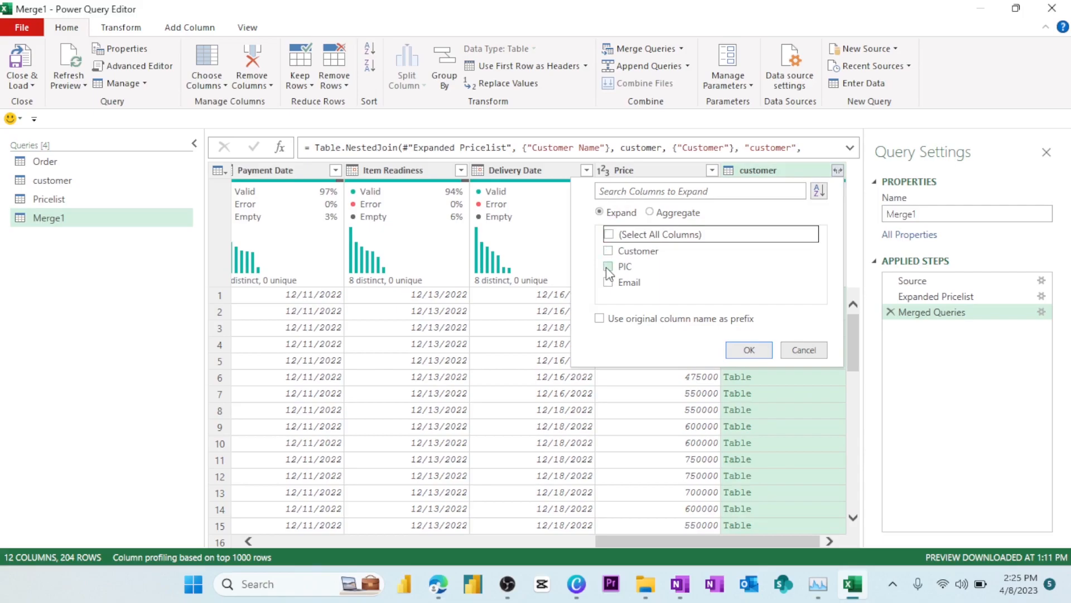
{"action": "left_click", "coordinate": [608, 280]}
{"action": "left_click", "coordinate": [608, 281]}
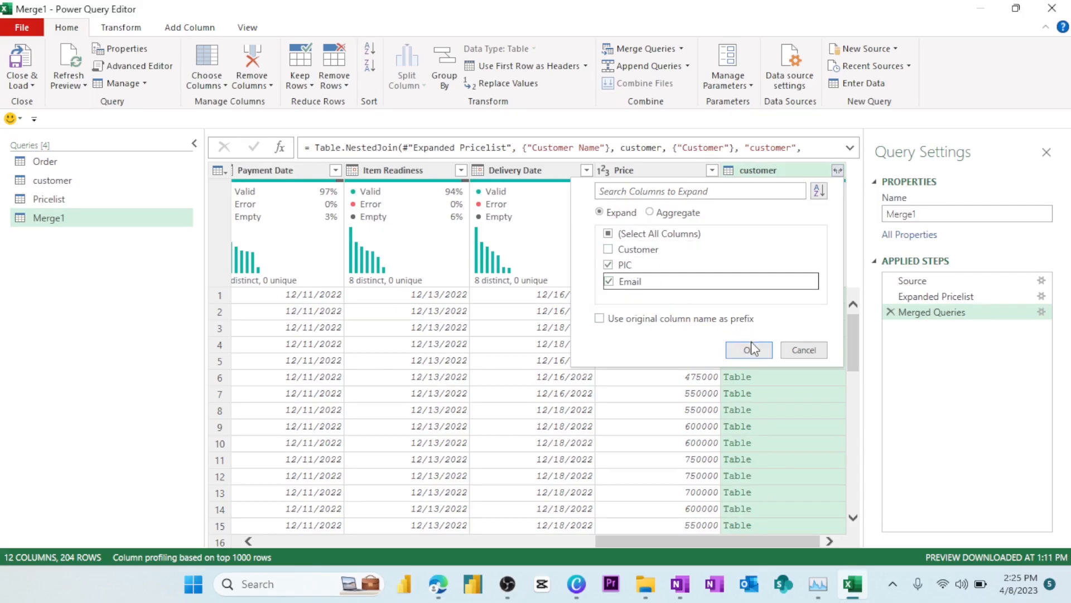
{"action": "left_click", "coordinate": [748, 349]}
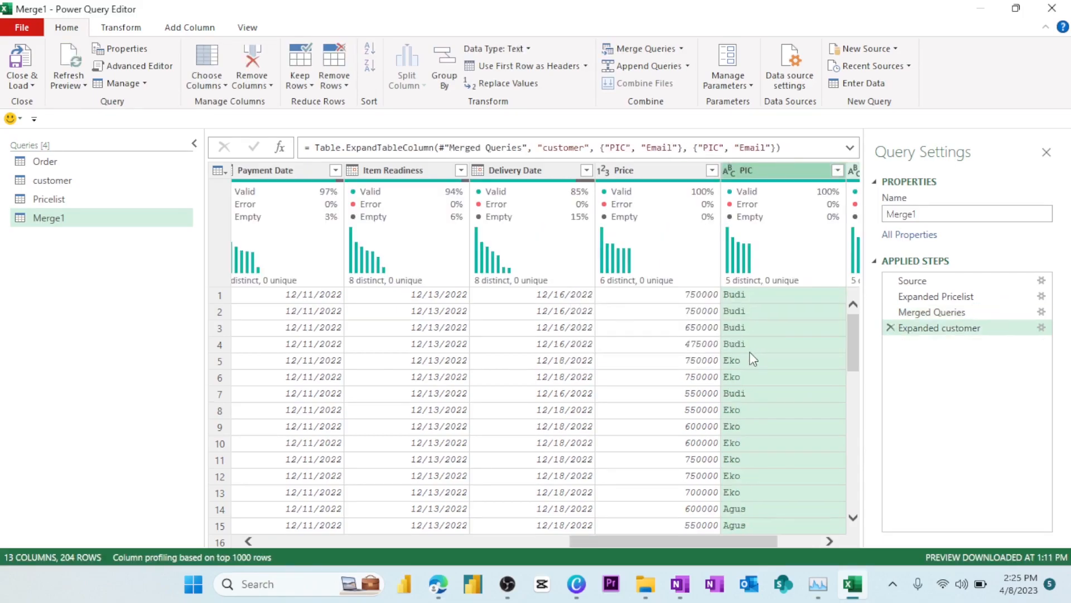
{"action": "left_click_drag", "start_coordinate": [687, 542], "coordinate": [844, 546]}
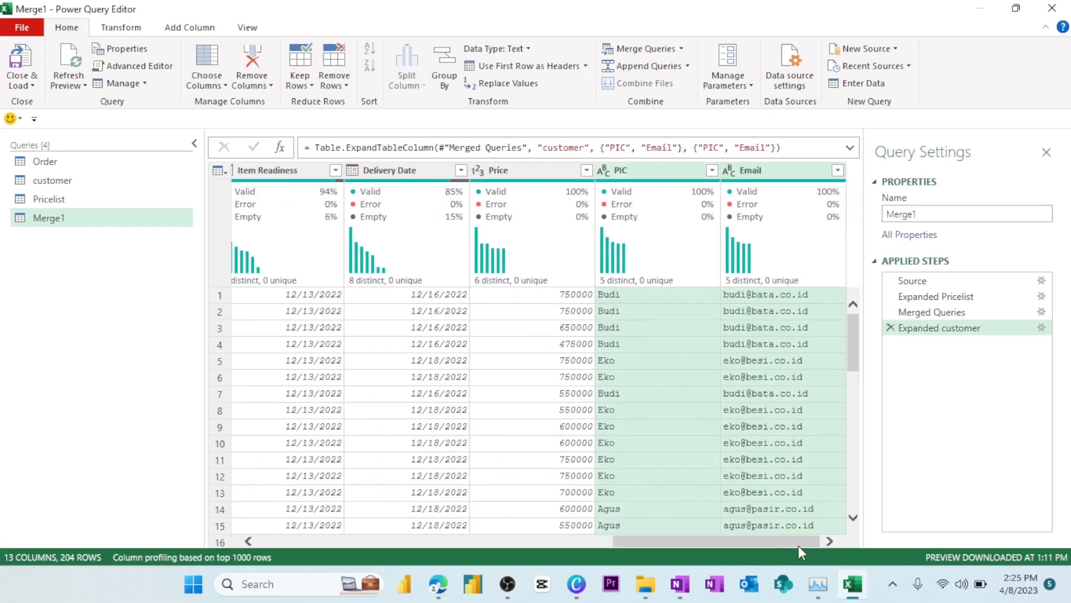
Step: Rename the Merge1 query to Data Order
{"action": "mouse_move", "coordinate": [427, 273]}
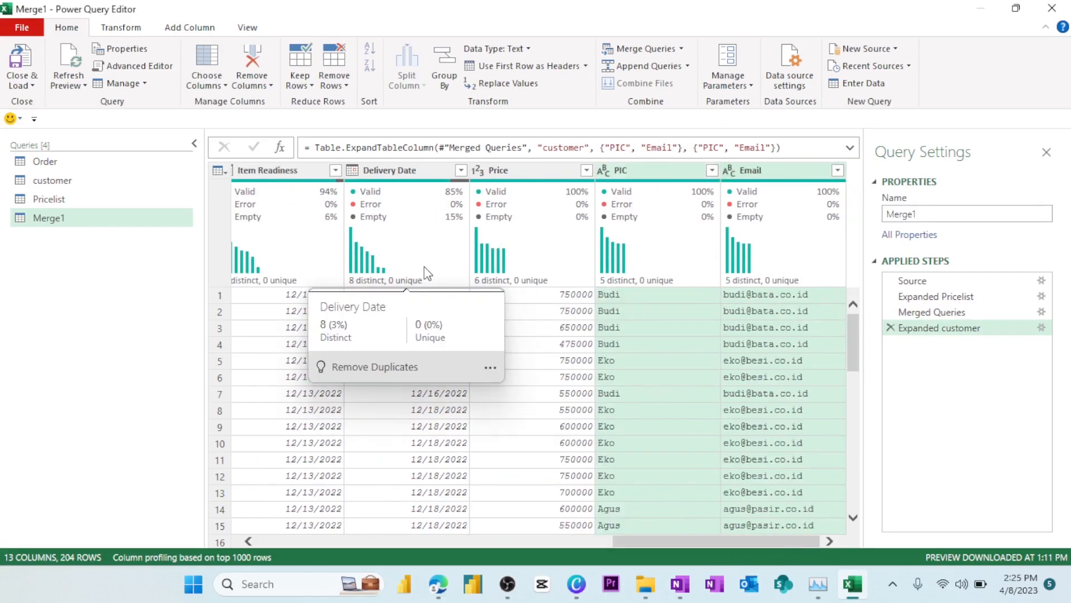
{"action": "right_click", "coordinate": [49, 219]}
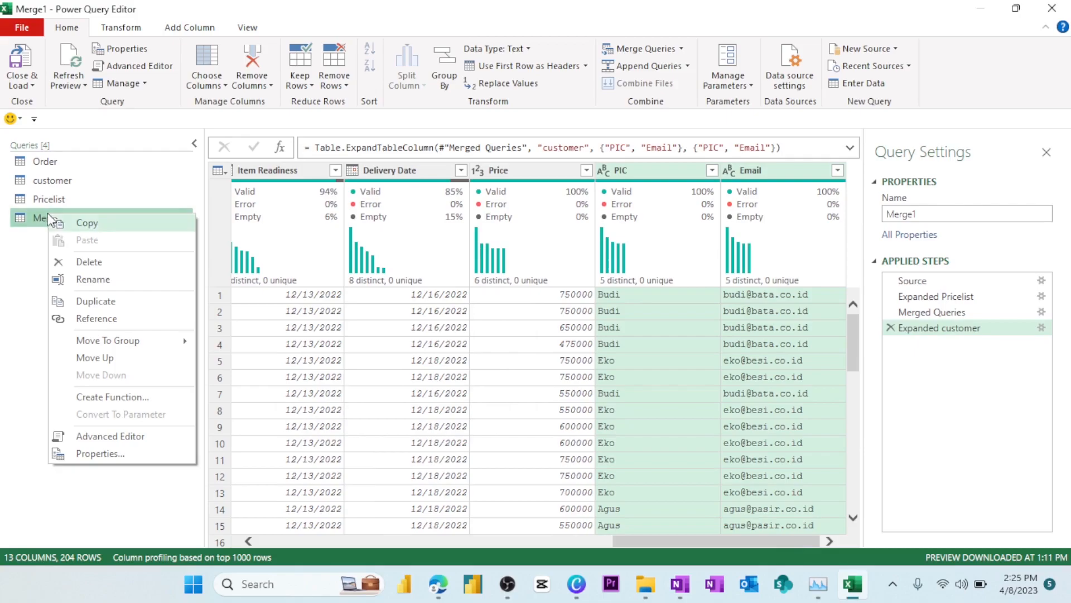
{"action": "left_click", "coordinate": [129, 282]}
{"action": "type", "text": "D"}
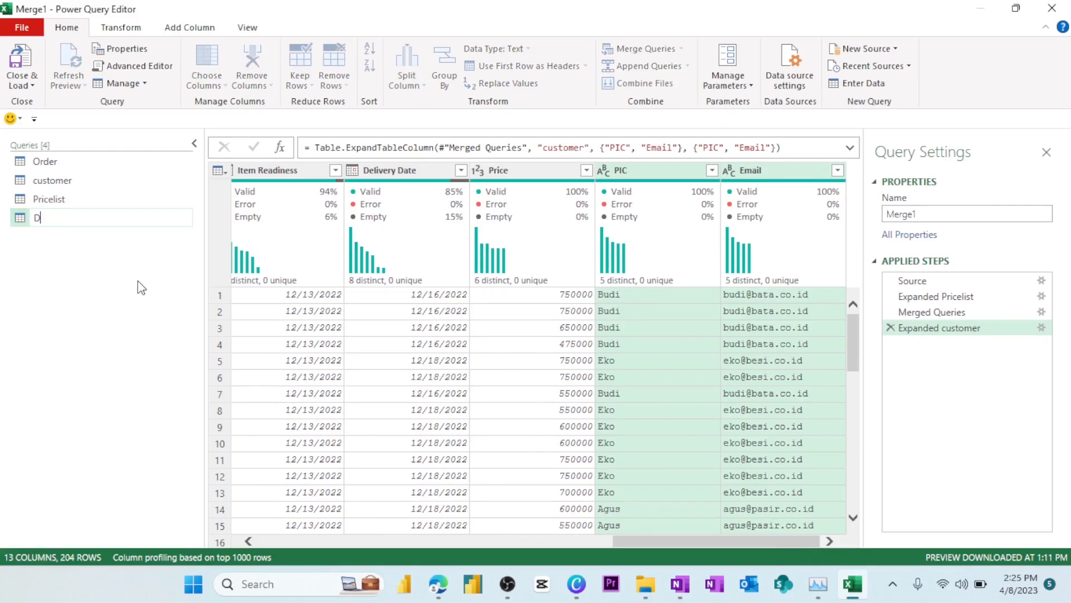
{"action": "type", "text": "ata Order"}
{"action": "key", "text": "Return"}
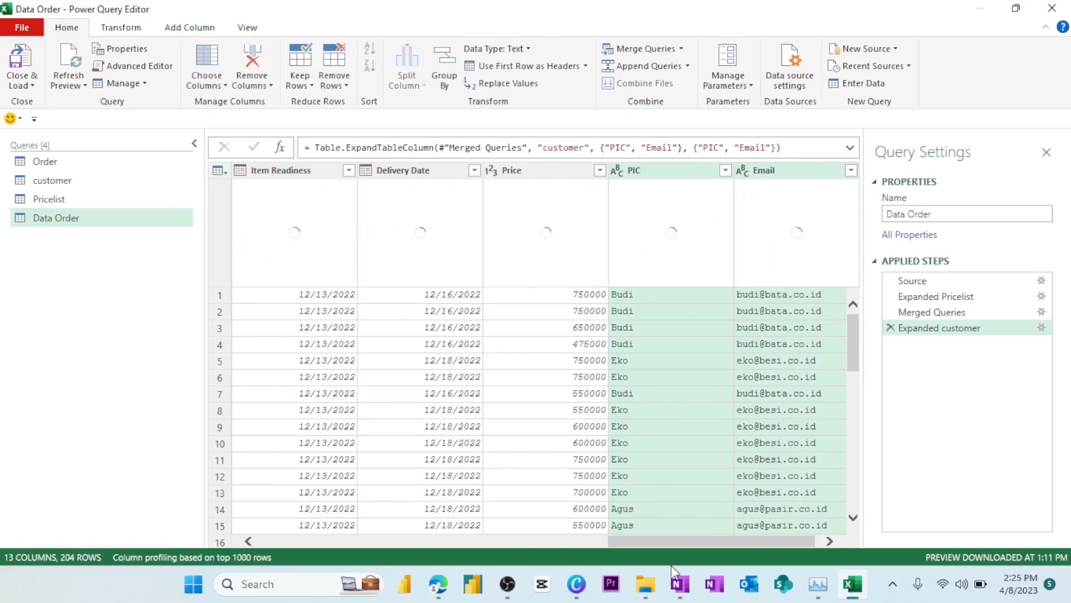
Step: Examine the filter values of the Payment Date and Item Readiness columns for null entries
{"action": "left_click", "coordinate": [828, 541]}
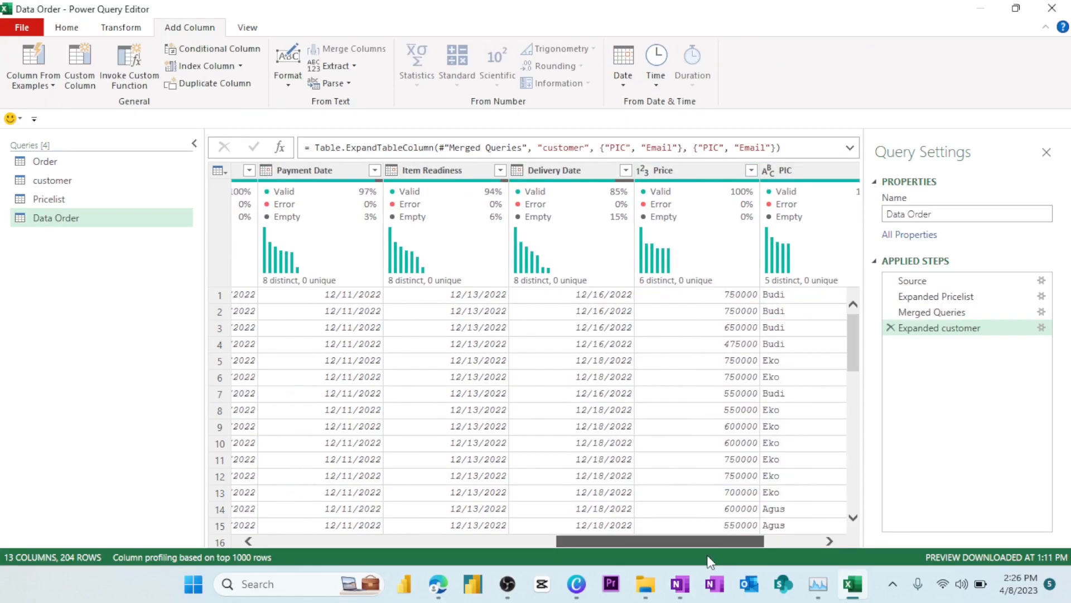
{"action": "left_click_drag", "start_coordinate": [709, 560], "coordinate": [633, 561]}
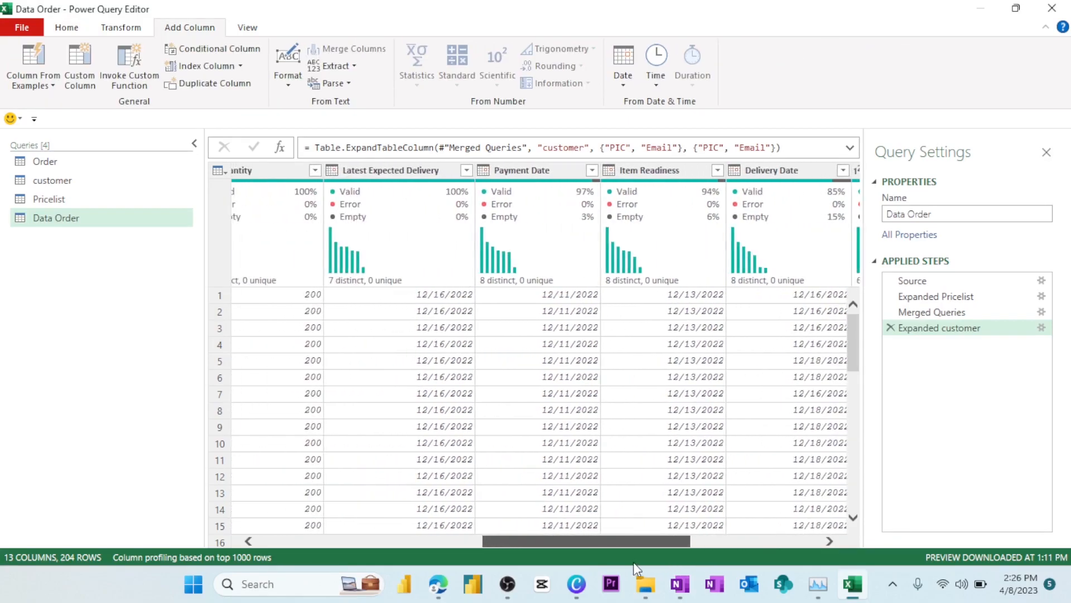
{"action": "left_click", "coordinate": [533, 169]}
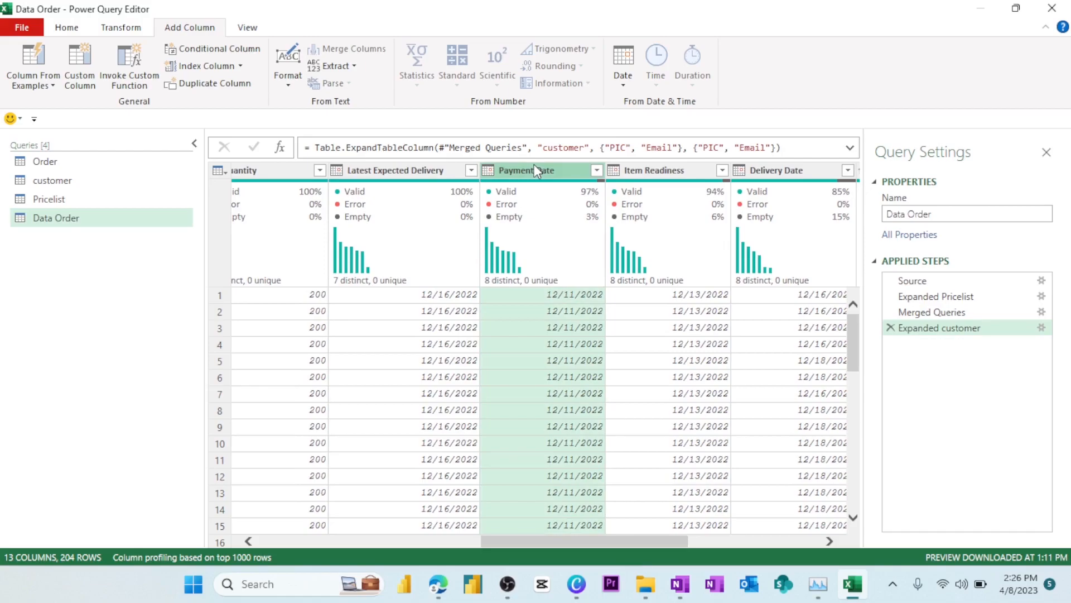
{"action": "left_click", "coordinate": [596, 170]}
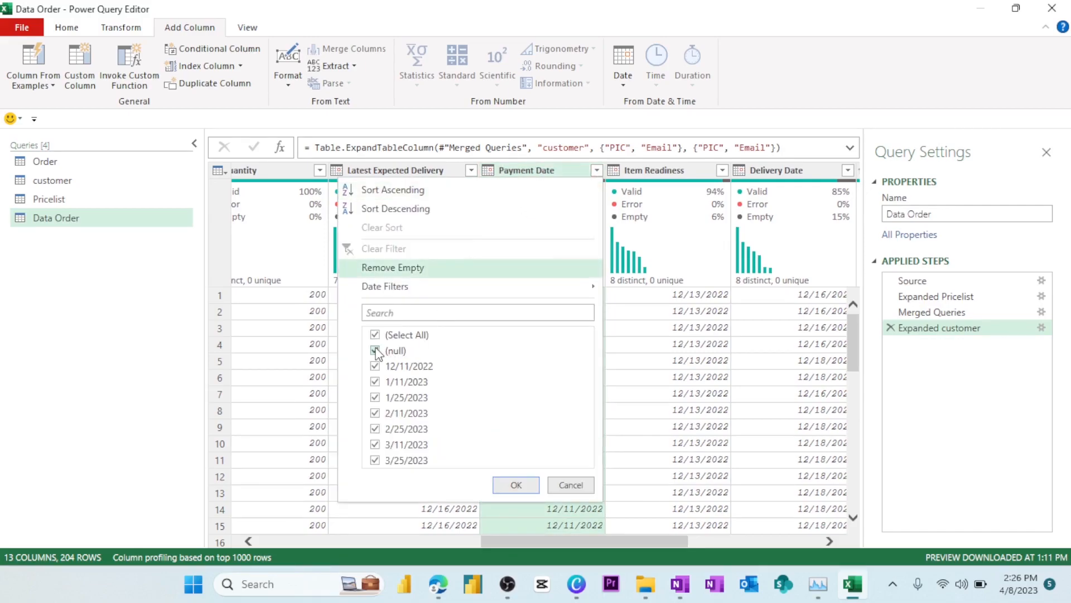
{"action": "left_click", "coordinate": [562, 174]}
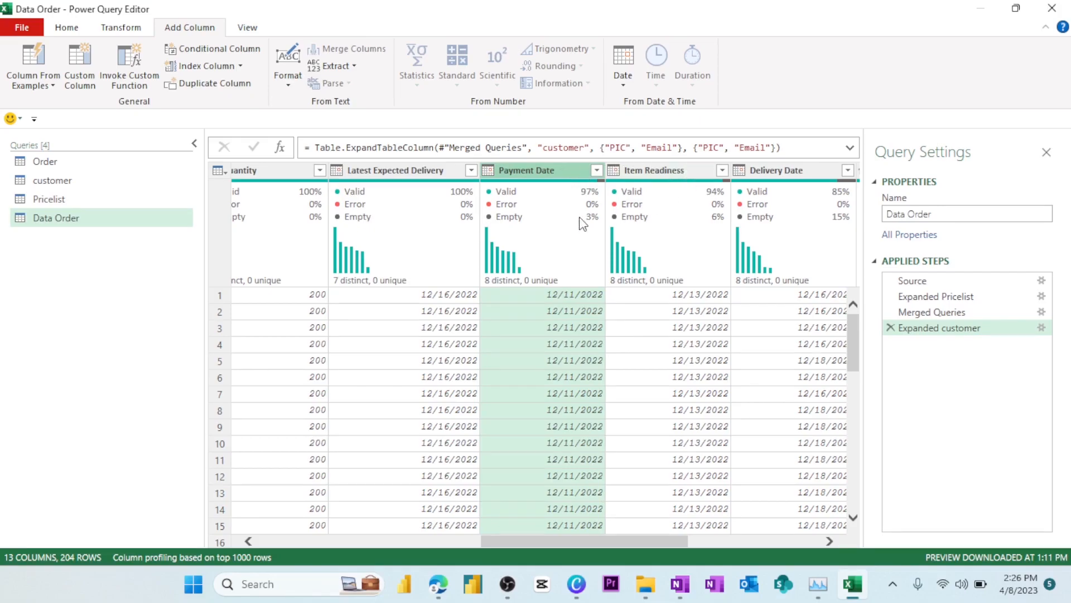
{"action": "left_click", "coordinate": [667, 169]}
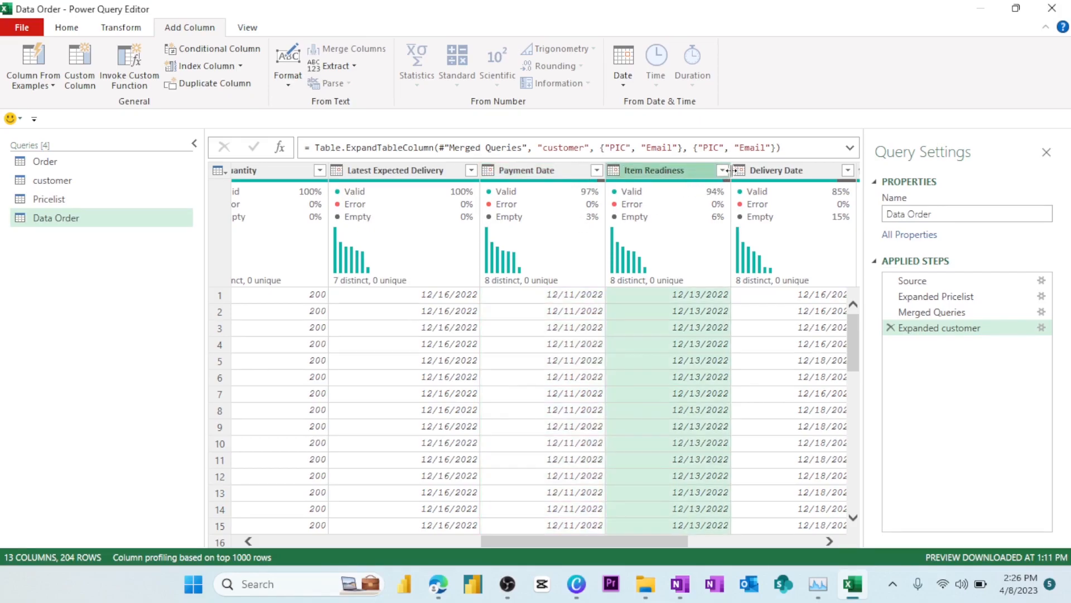
{"action": "left_click", "coordinate": [721, 171]}
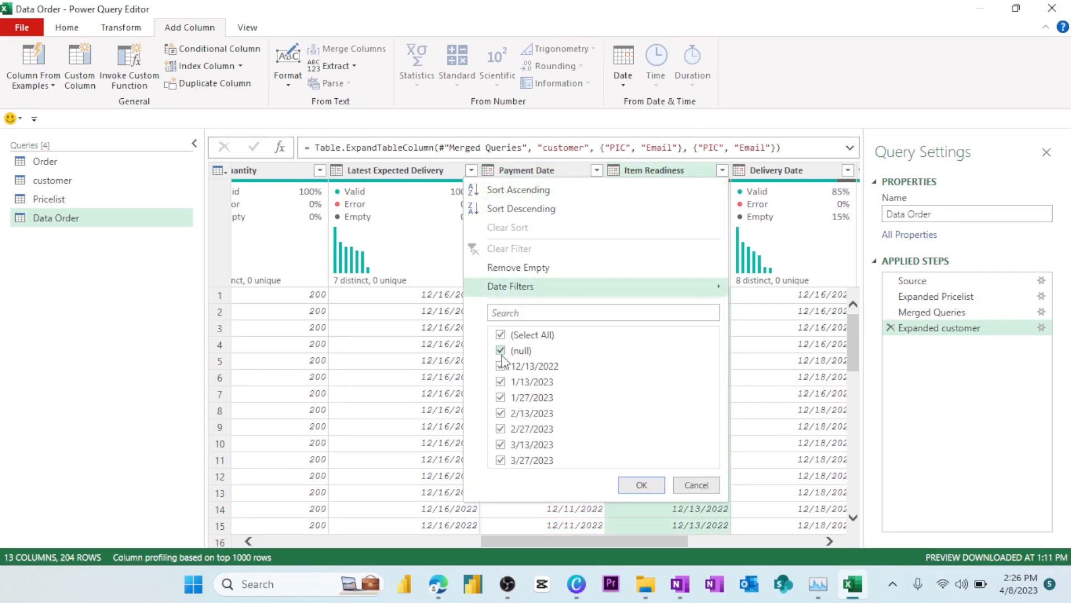
{"action": "left_click", "coordinate": [696, 484]}
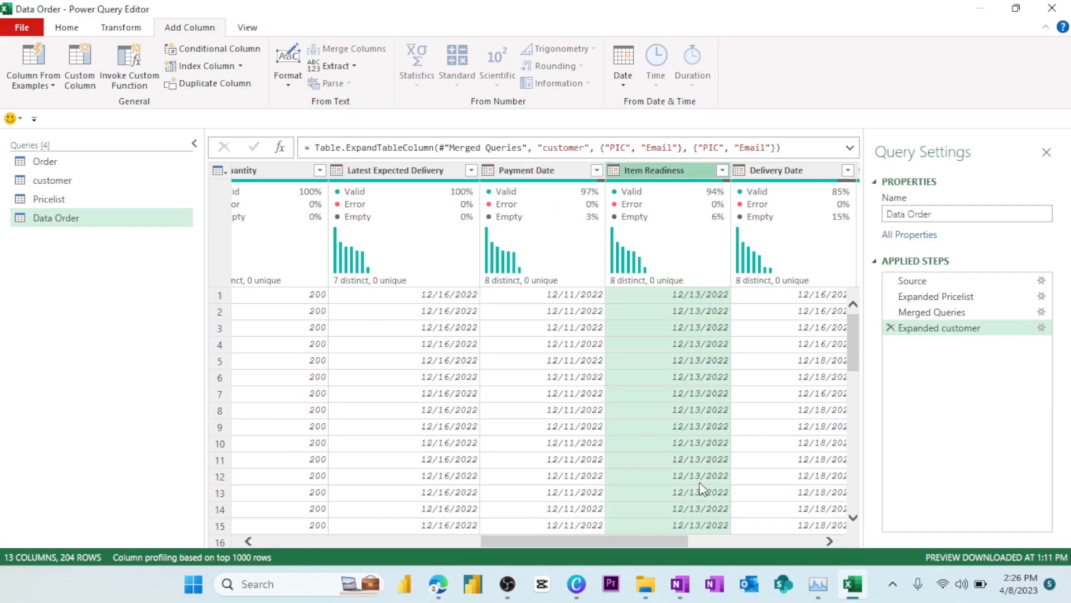
Step: Add a conditional column Status Payment that outputs Unpaid if Payment Date equals null, else Paid
{"action": "left_click_drag", "start_coordinate": [624, 541], "coordinate": [757, 540]}
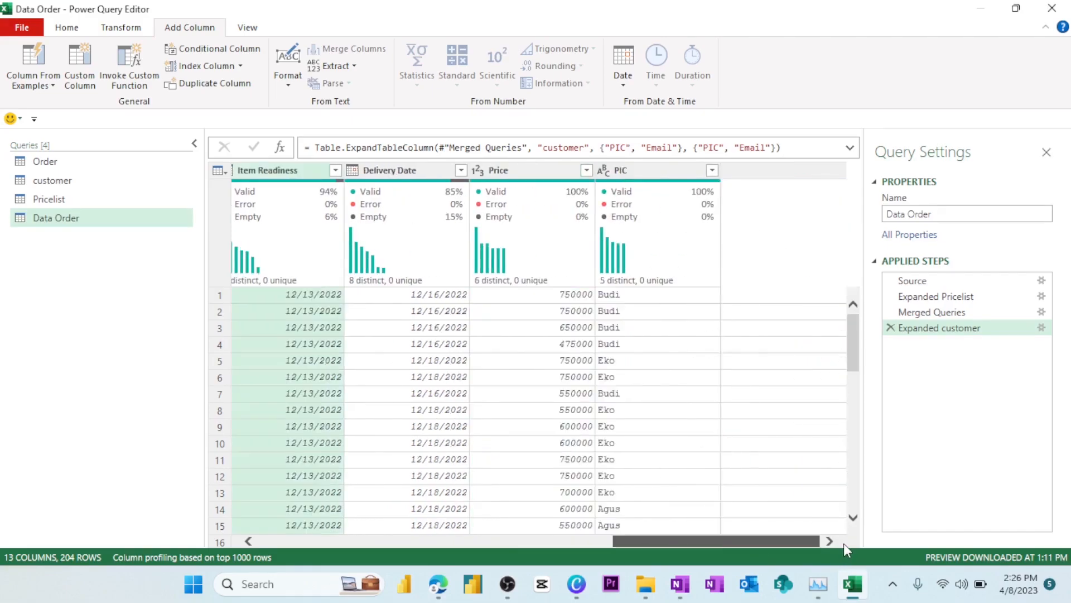
{"action": "left_click", "coordinate": [181, 54]}
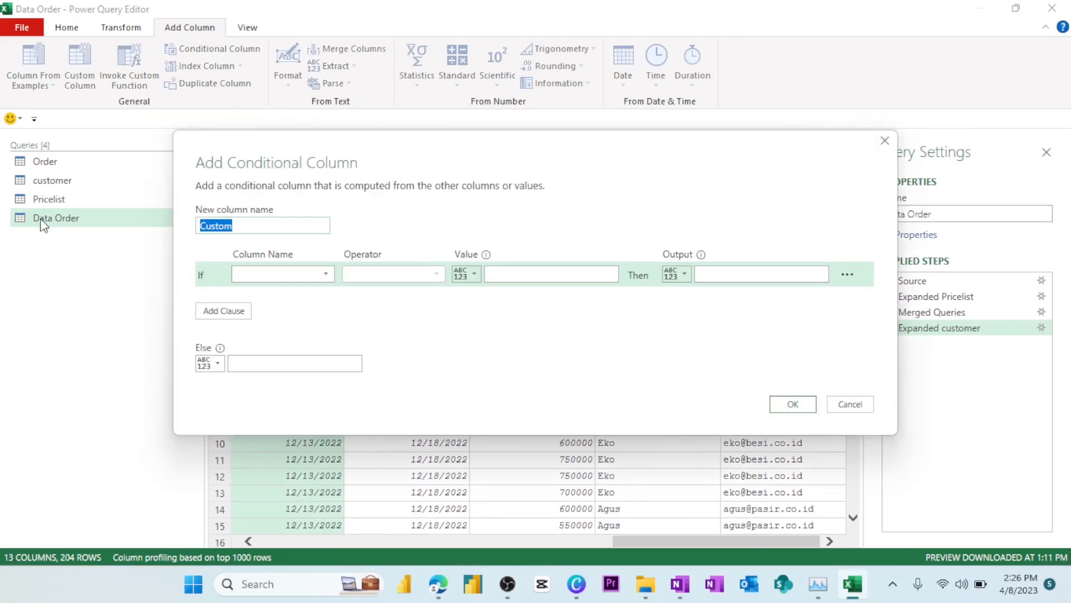
{"action": "type", "text": "Status Payment"}
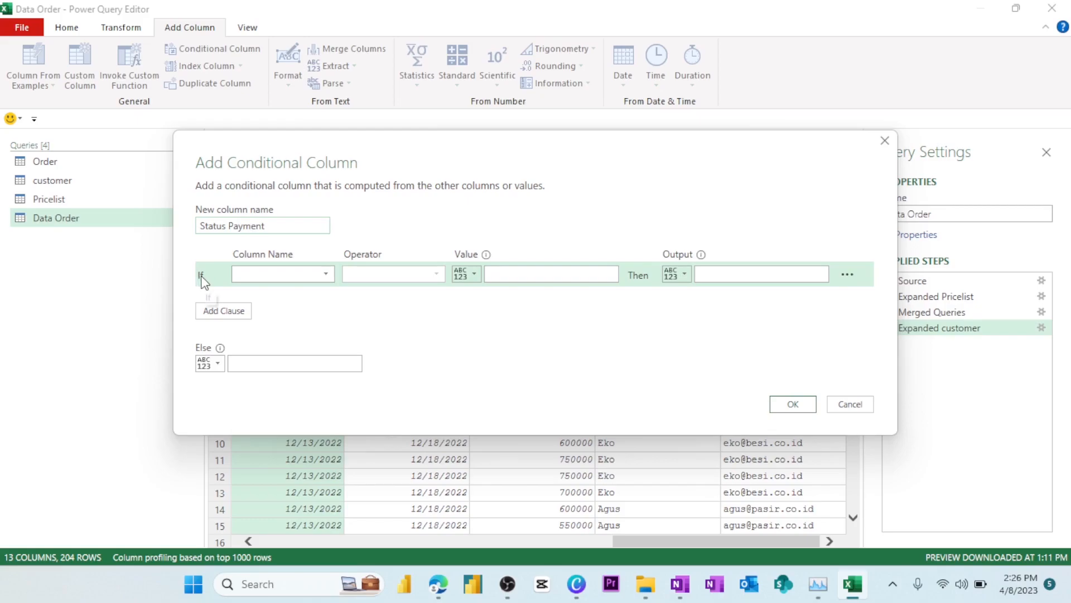
{"action": "left_click", "coordinate": [302, 274]}
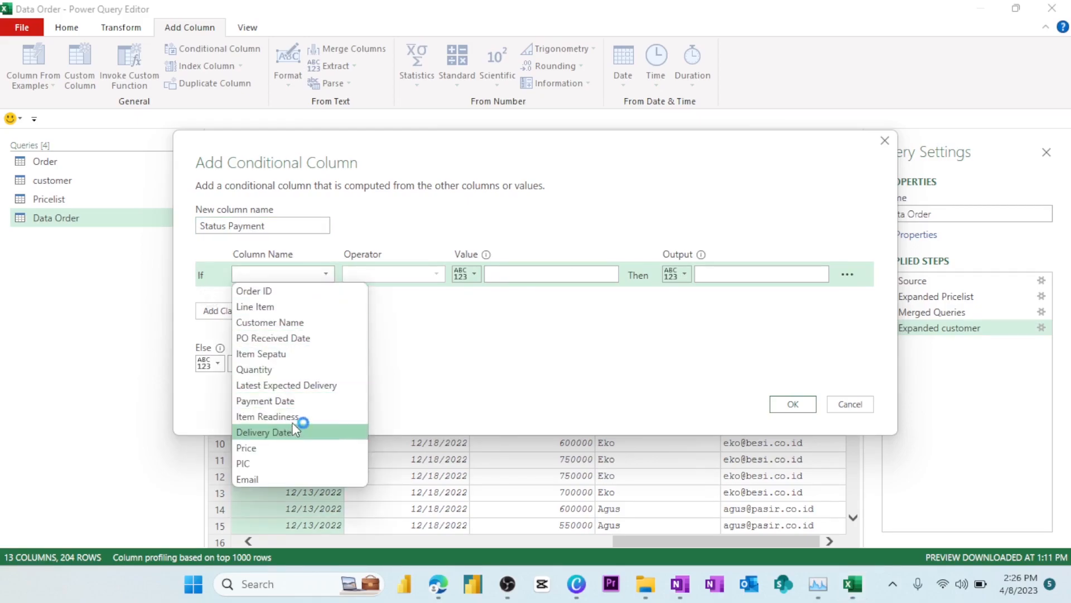
{"action": "left_click", "coordinate": [296, 405]}
{"action": "left_click", "coordinate": [512, 275]}
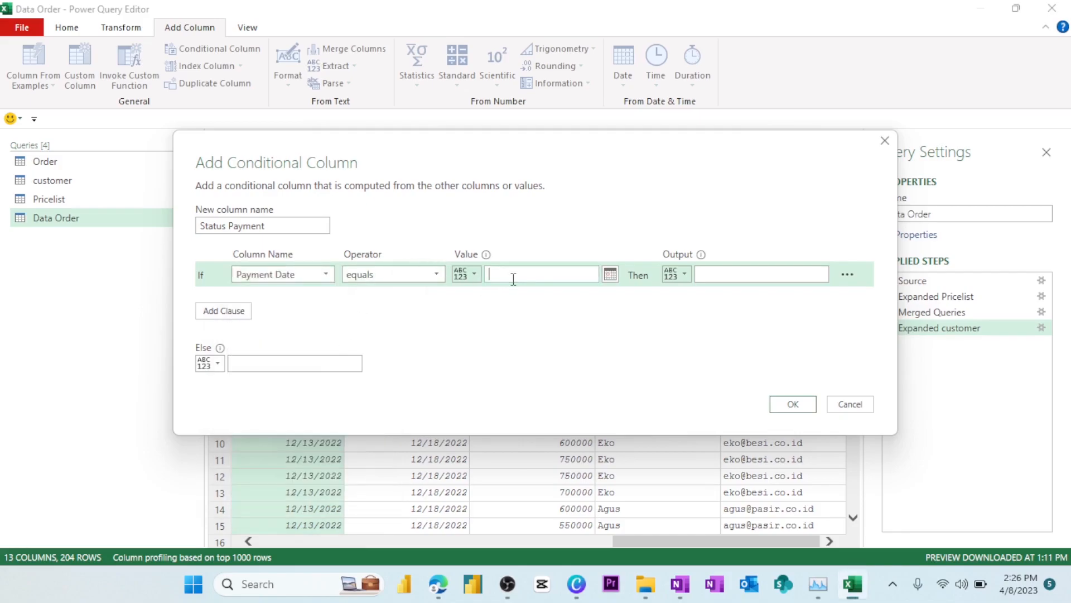
{"action": "left_click", "coordinate": [753, 280]}
{"action": "left_click", "coordinate": [305, 365]}
{"action": "type", "text": "Paid"}
{"action": "left_click", "coordinate": [780, 402]}
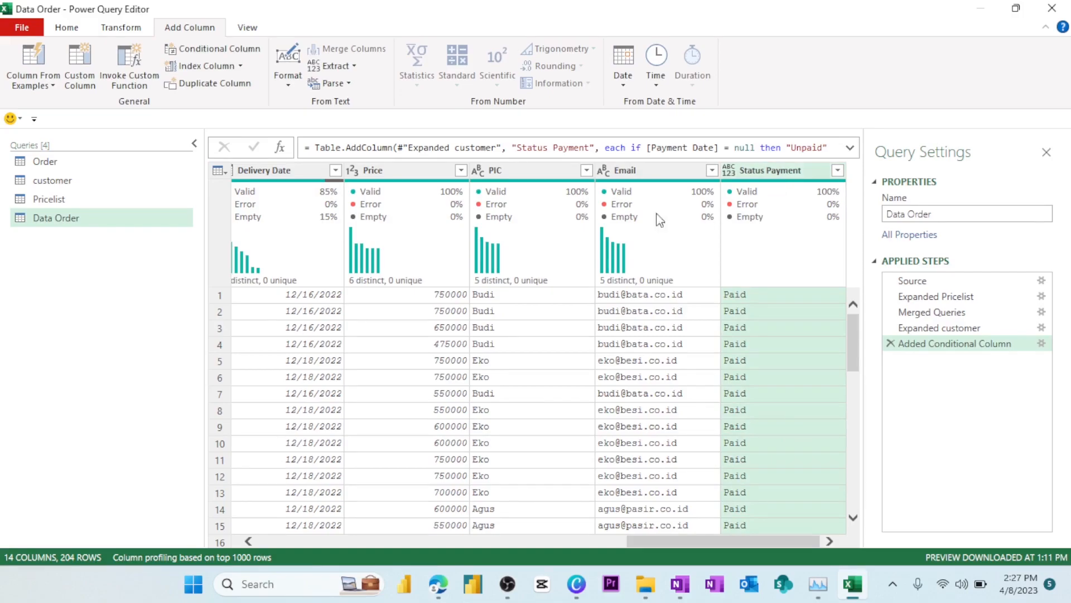
Step: Add a conditional column Status Delivery that outputs Not Yet Delivery if Delivery Date equals null, else Delivered
{"action": "left_click", "coordinate": [210, 51]}
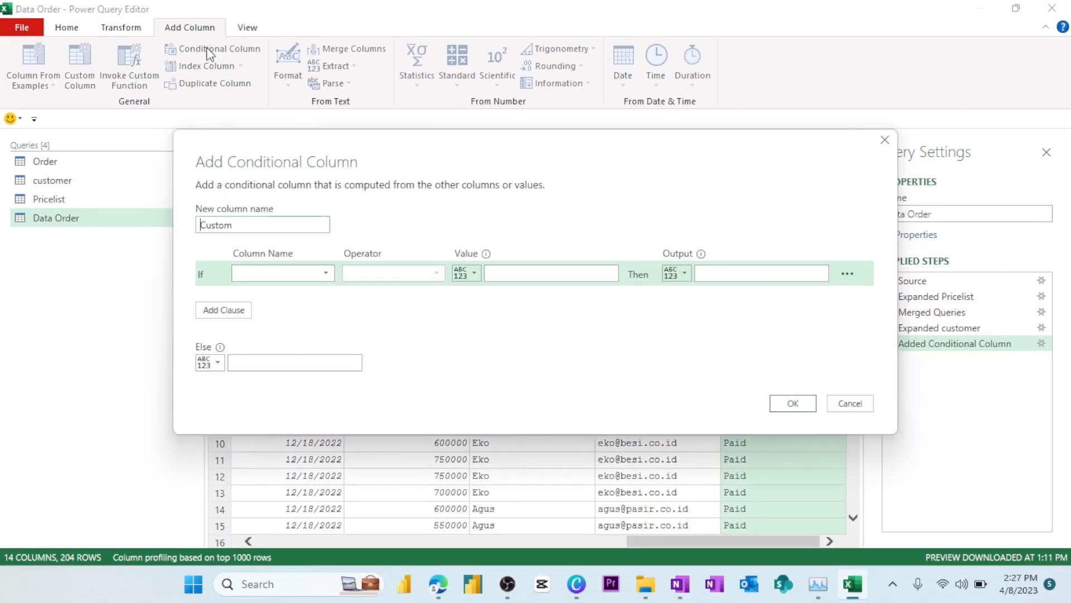
{"action": "type", "text": "Status Delivery"}
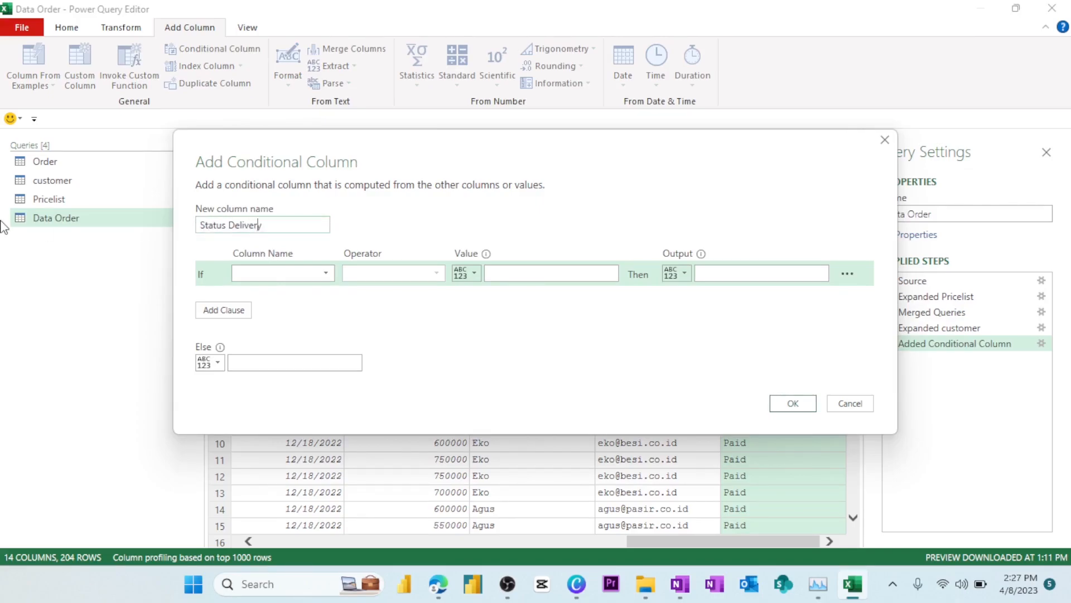
{"action": "left_click", "coordinate": [267, 272]}
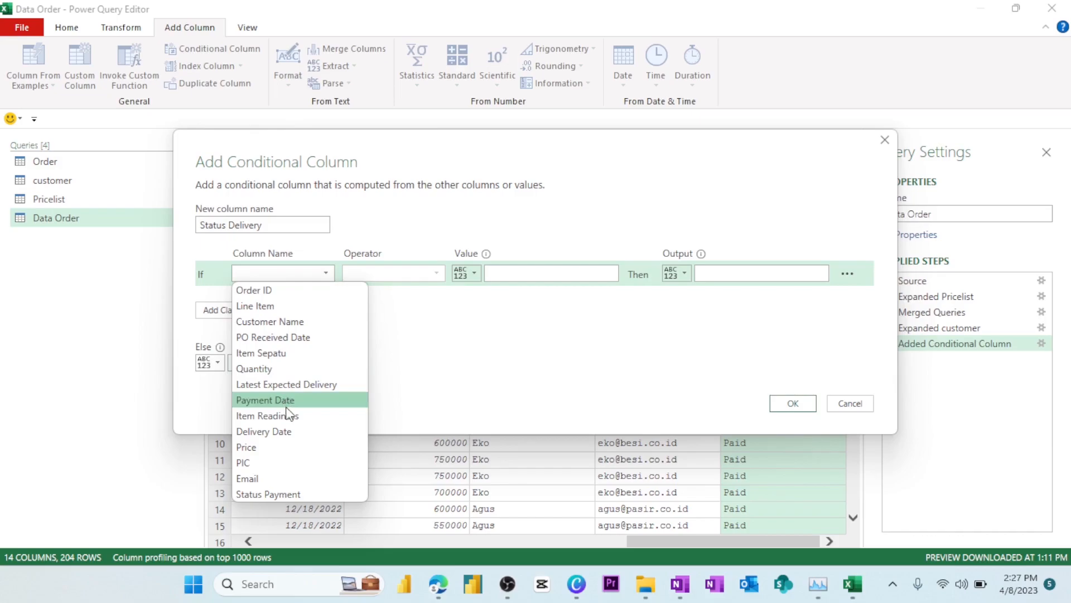
{"action": "left_click", "coordinate": [264, 431]}
{"action": "left_click", "coordinate": [528, 277]}
{"action": "type", "text": "null"}
{"action": "left_click", "coordinate": [798, 272]}
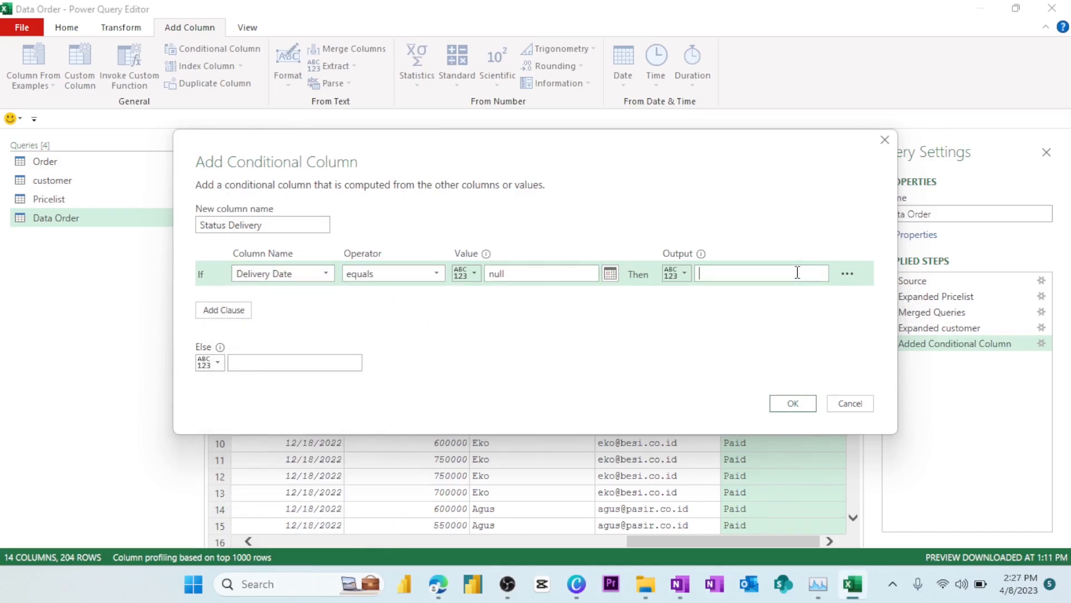
{"action": "type", "text": "Not Yet Delivery"}
{"action": "left_click", "coordinate": [311, 355]}
{"action": "type", "text": "Delive"}
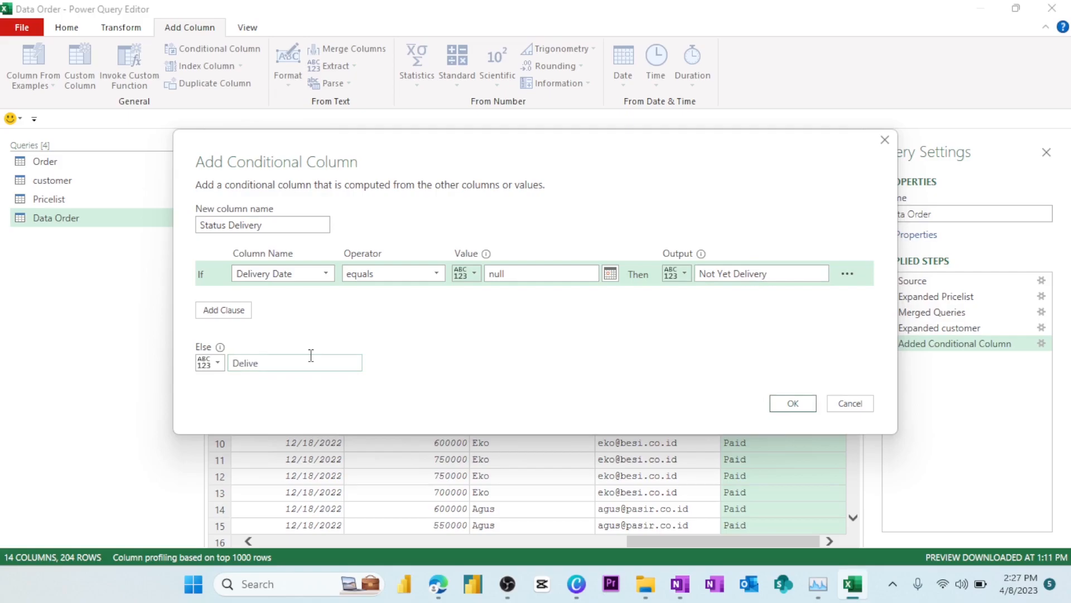
{"action": "type", "text": "red"}
{"action": "left_click", "coordinate": [809, 409]}
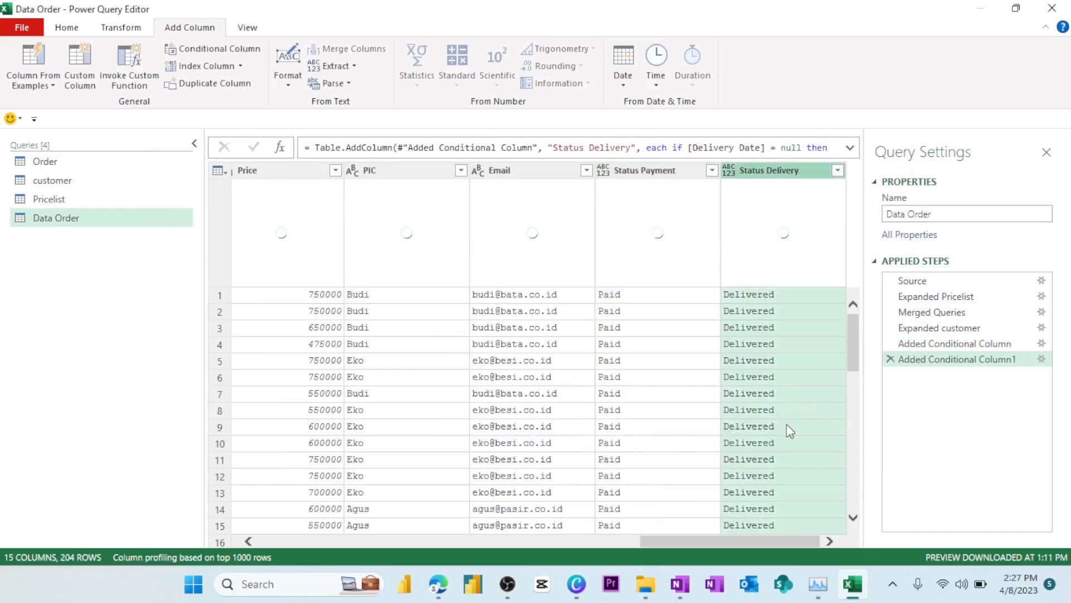
{"action": "left_click_drag", "start_coordinate": [715, 541], "coordinate": [744, 541]}
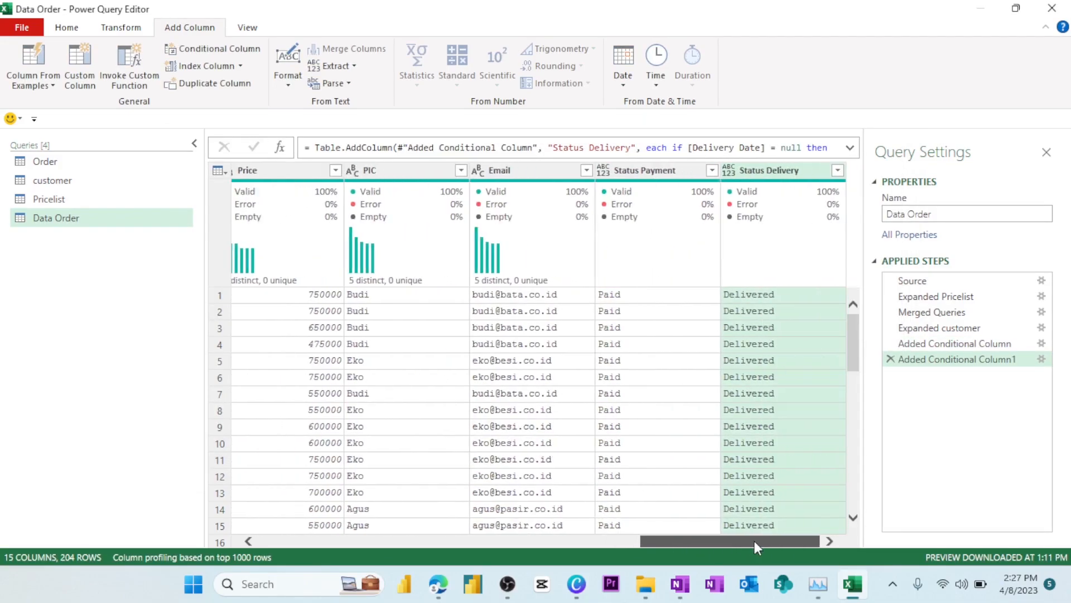
{"action": "left_click", "coordinate": [664, 175]}
{"action": "left_click", "coordinate": [789, 169]}
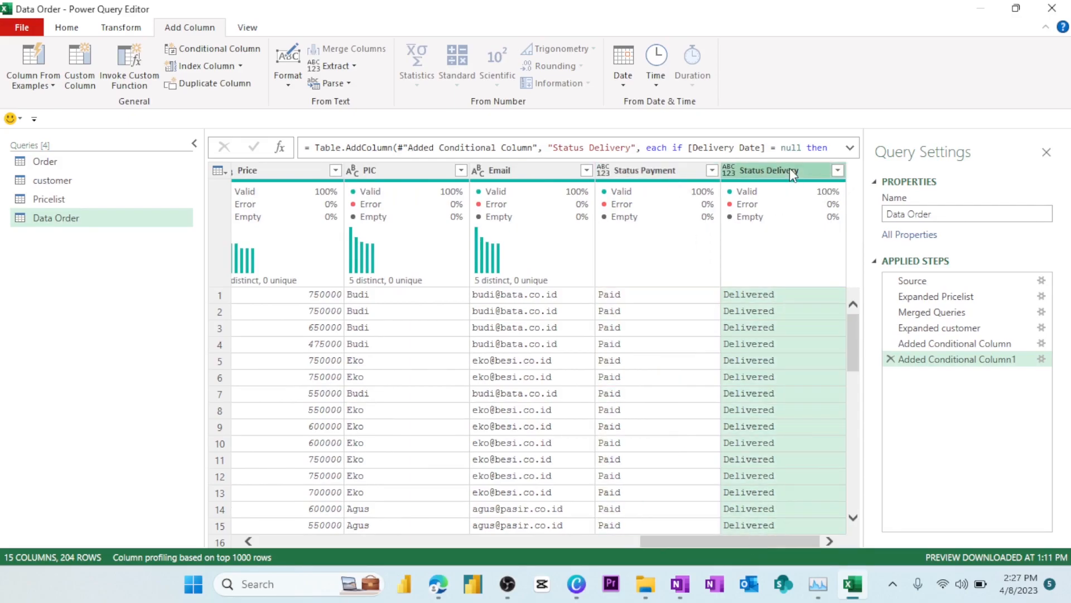
Step: Add a new column that multiplies Price by Quantity
{"action": "left_click_drag", "start_coordinate": [755, 541], "coordinate": [692, 548]}
{"action": "left_click", "coordinate": [415, 172]}
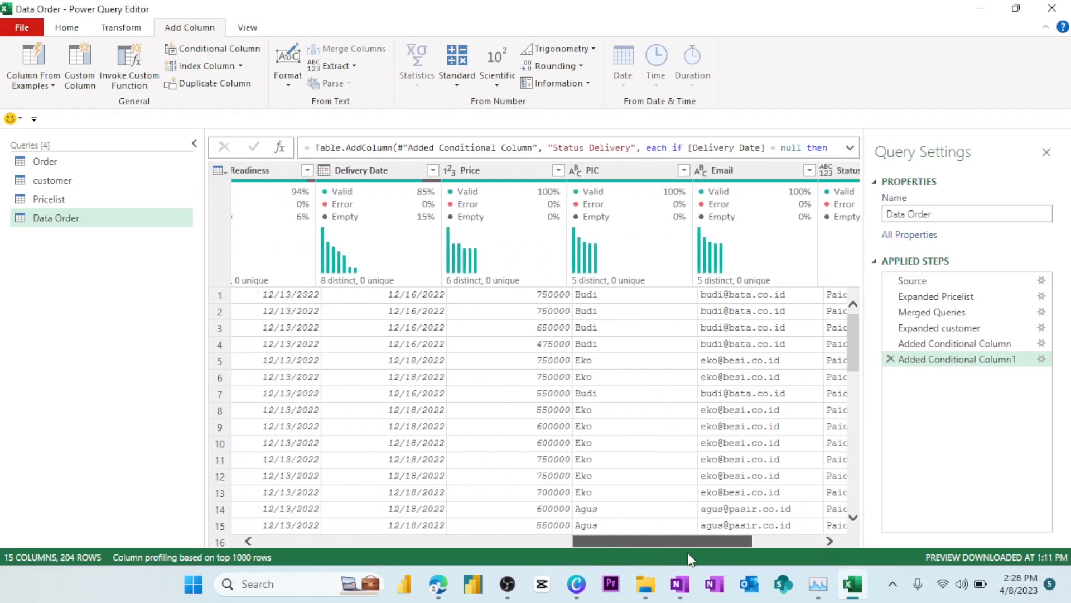
{"action": "left_click", "coordinate": [527, 173]}
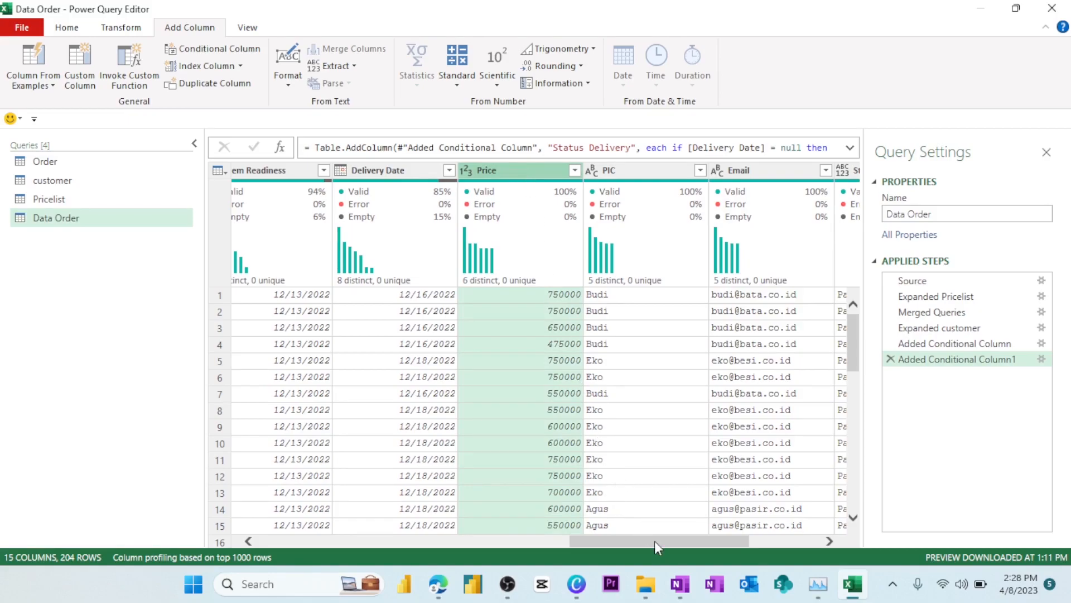
{"action": "left_click_drag", "start_coordinate": [671, 542], "coordinate": [304, 548]}
{"action": "left_click_drag", "start_coordinate": [386, 545], "coordinate": [539, 545]}
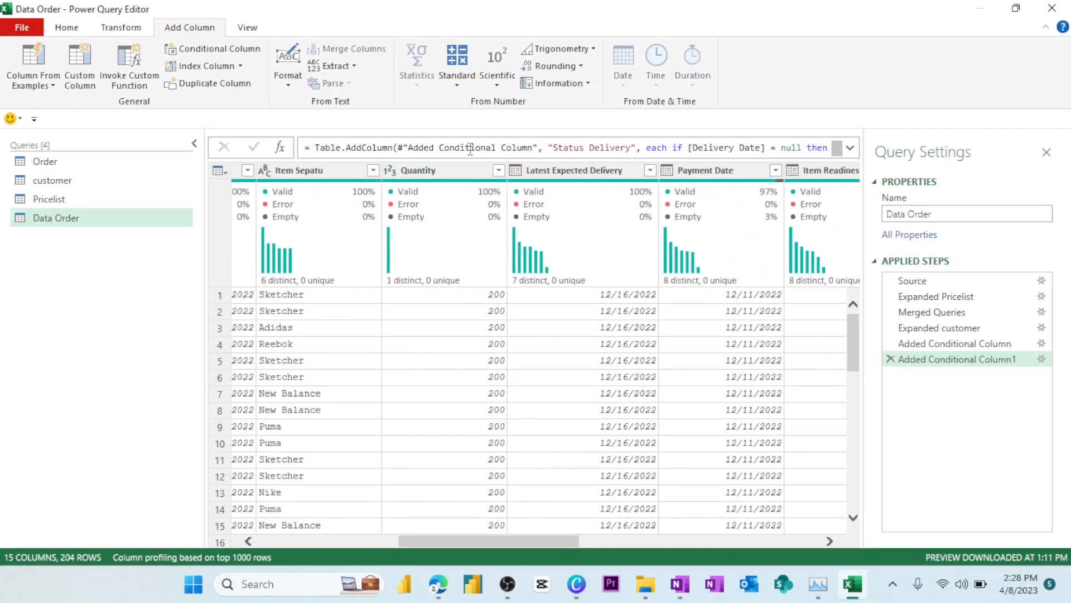
{"action": "left_click", "coordinate": [452, 170]}
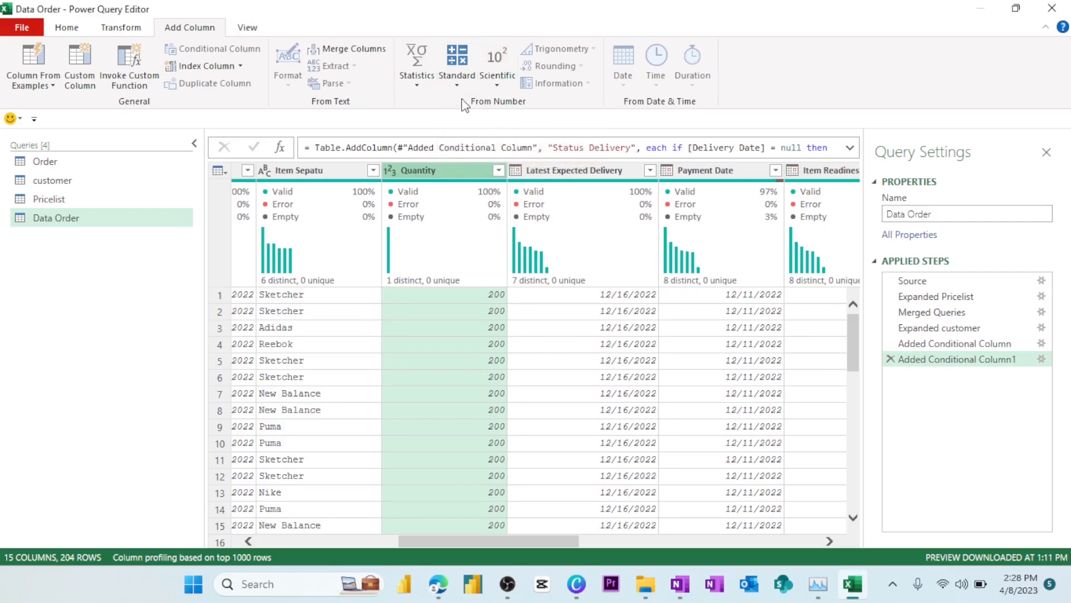
{"action": "left_click", "coordinate": [457, 85]}
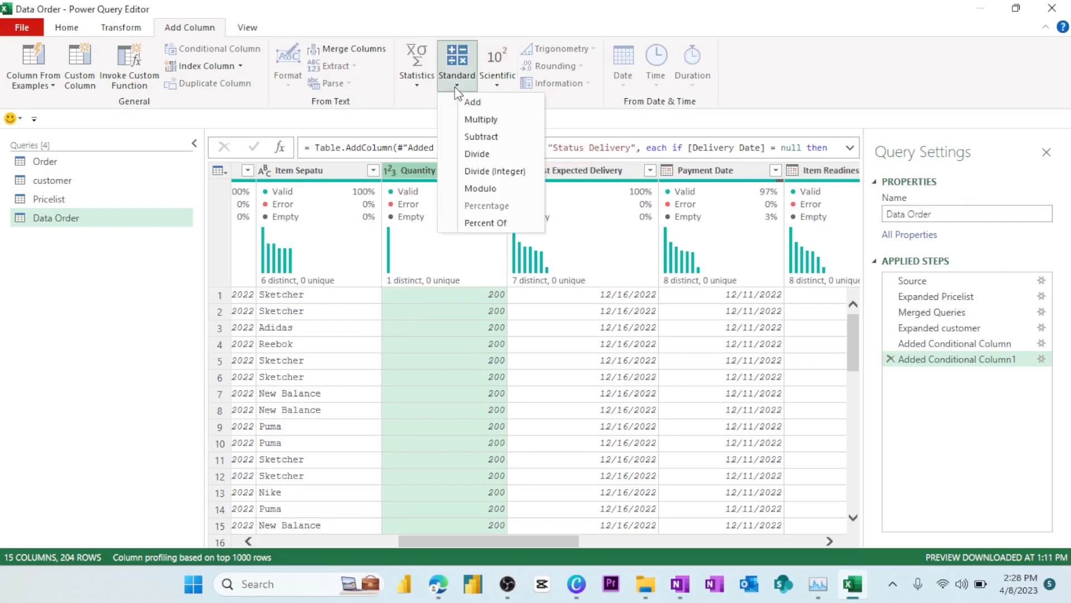
{"action": "left_click", "coordinate": [478, 119]}
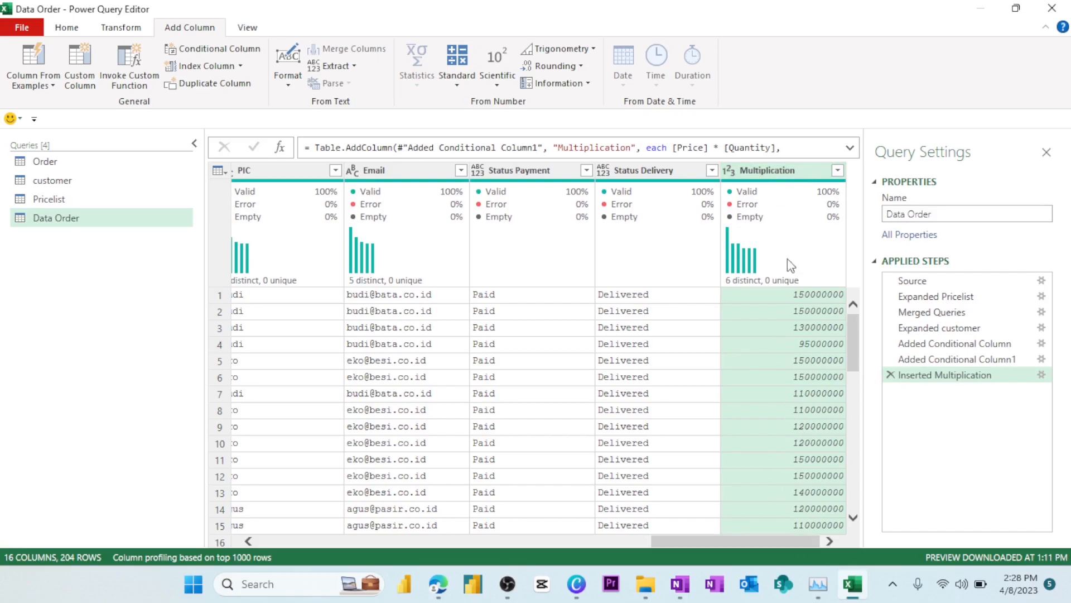
Step: Rename the new multiplication column to Total Tagihan
{"action": "double_click", "coordinate": [785, 170]}
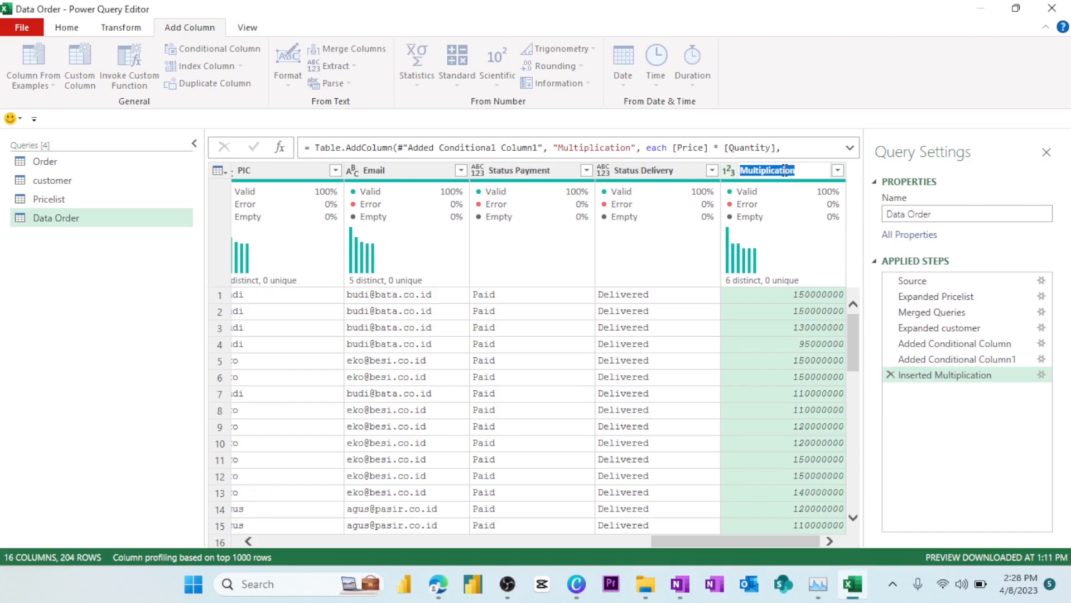
{"action": "type", "text": "Total Tagihan"}
{"action": "key", "text": "Return"}
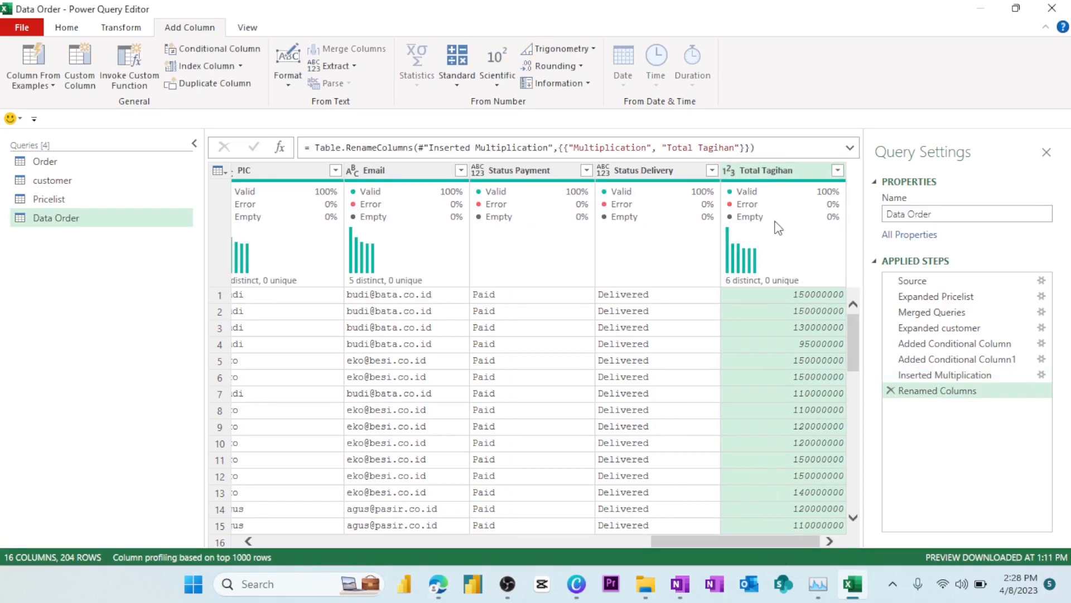
{"action": "left_click_drag", "start_coordinate": [757, 540], "coordinate": [577, 565]}
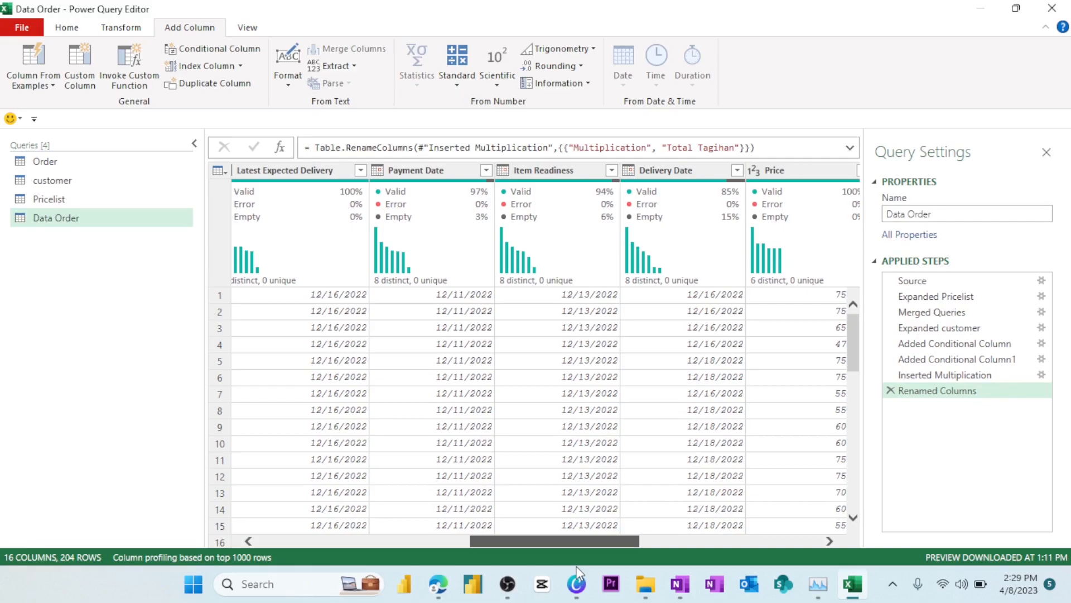
Step: Add a column that subtracts Latest Expected Delivery from Delivery Date in days
{"action": "left_click_drag", "start_coordinate": [576, 566], "coordinate": [584, 562]}
{"action": "left_click", "coordinate": [651, 172]}
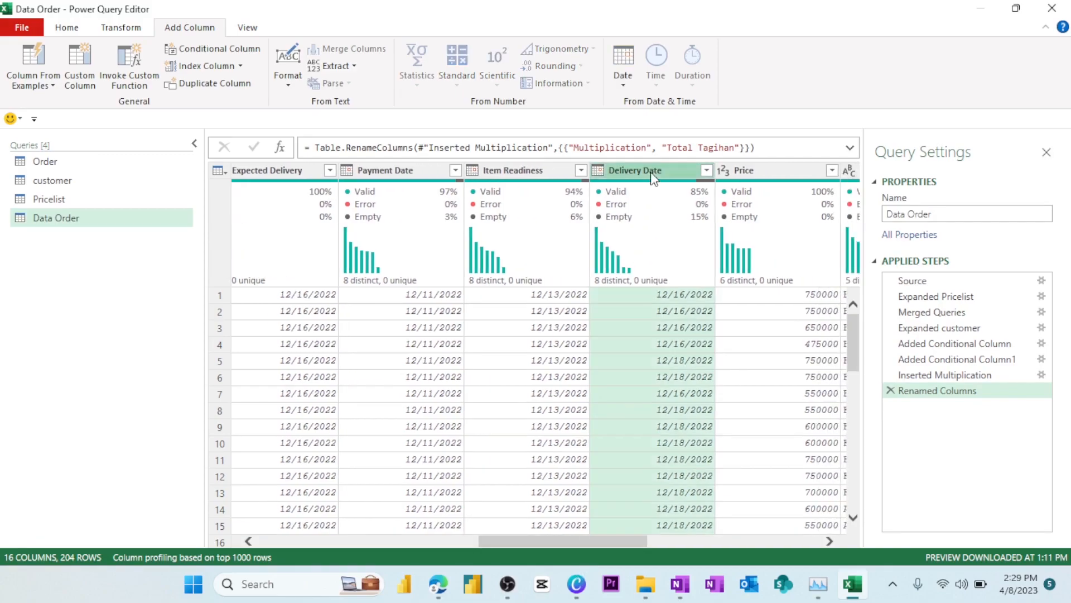
{"action": "left_click_drag", "start_coordinate": [603, 540], "coordinate": [479, 541]}
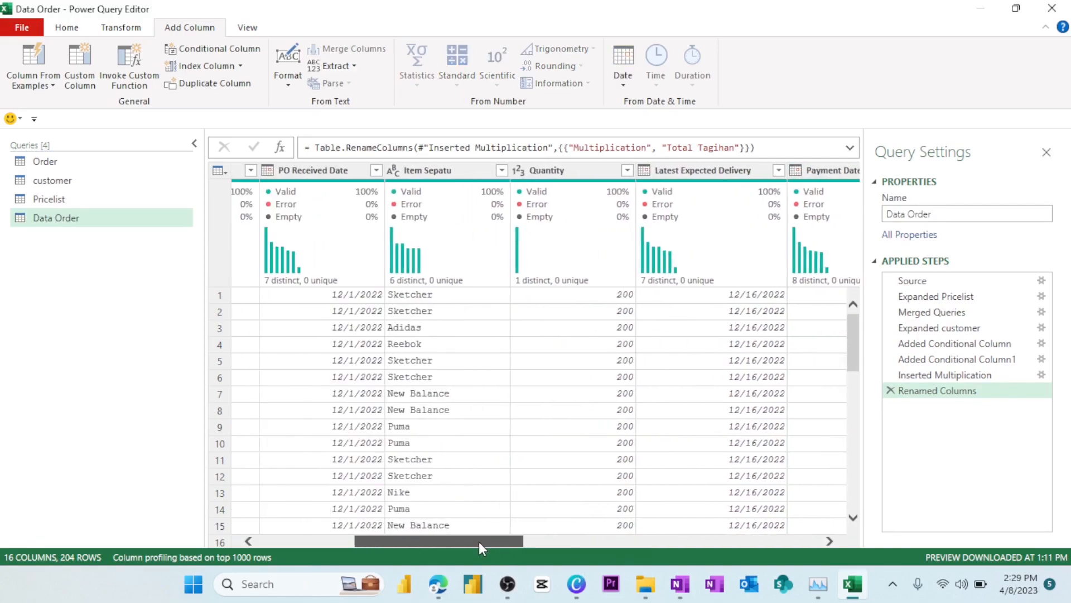
{"action": "left_click", "coordinate": [744, 172]}
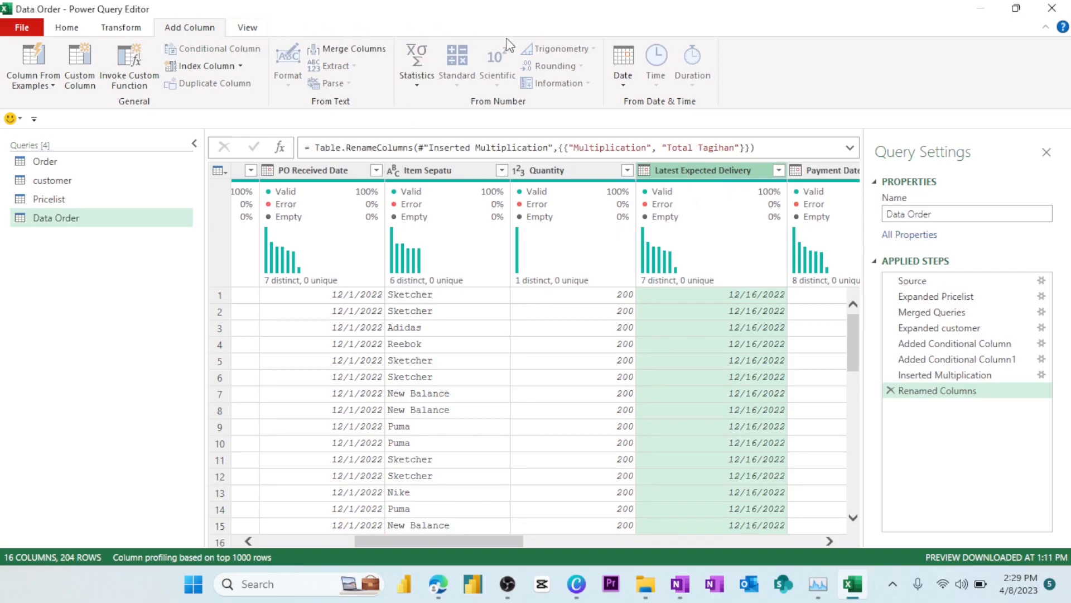
{"action": "left_click", "coordinate": [623, 81]}
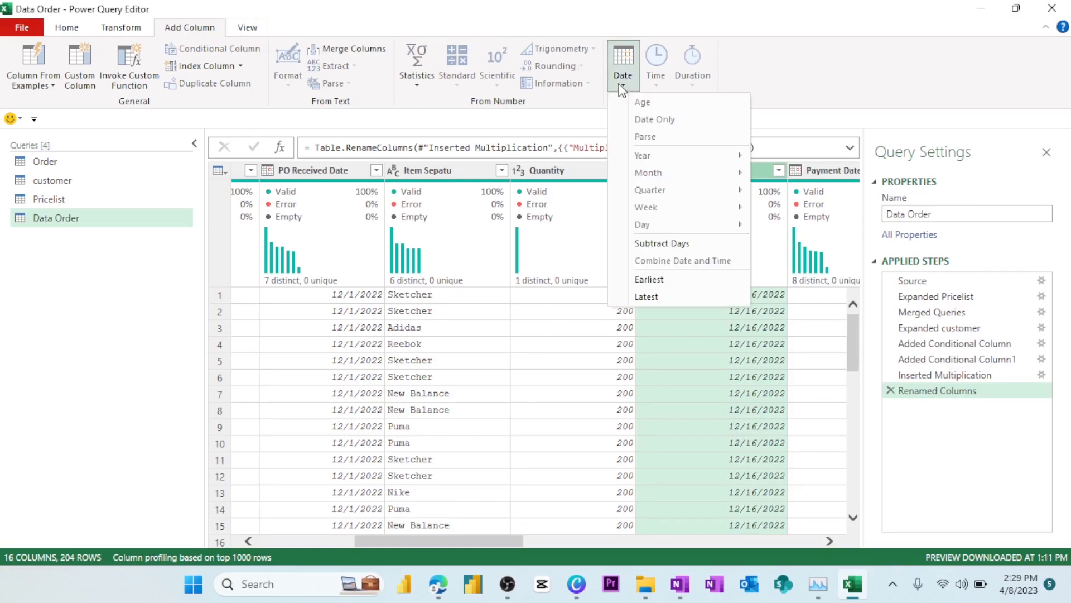
{"action": "left_click", "coordinate": [660, 245]}
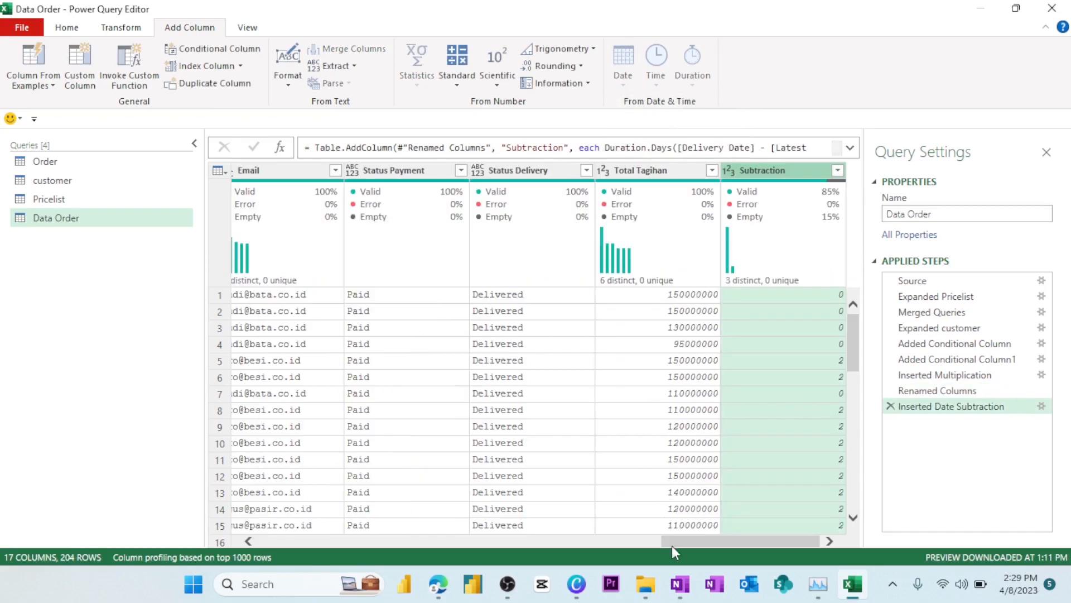
Step: Rename the new date subtraction column to Delivery - Expected
{"action": "double_click", "coordinate": [769, 171]}
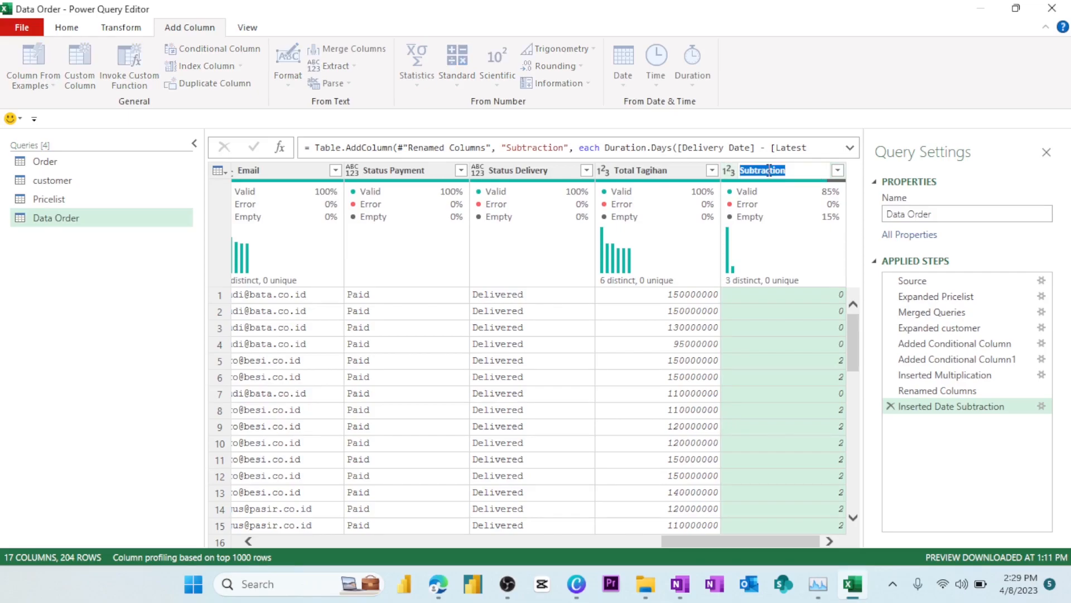
{"action": "type", "text": "Dalivery"}
{"action": "key", "text": "BackSpace"}
{"action": "key", "text": "BackSpace"}
{"action": "key", "text": "BackSpace"}
{"action": "key", "text": "BackSpace"}
{"action": "type", "text": "ivery - Expected"}
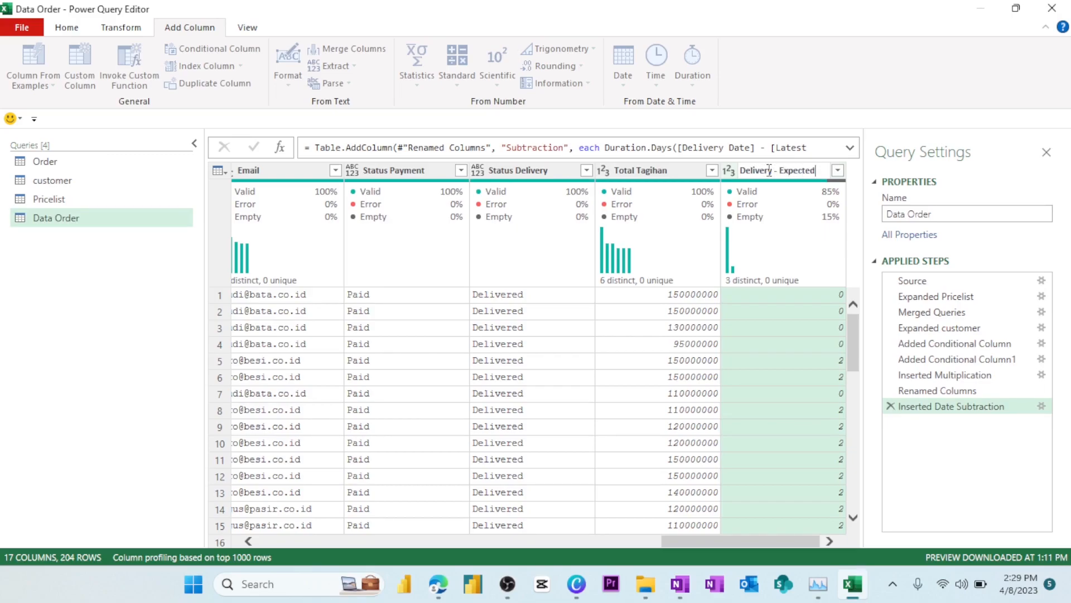
{"action": "key", "text": "Return"}
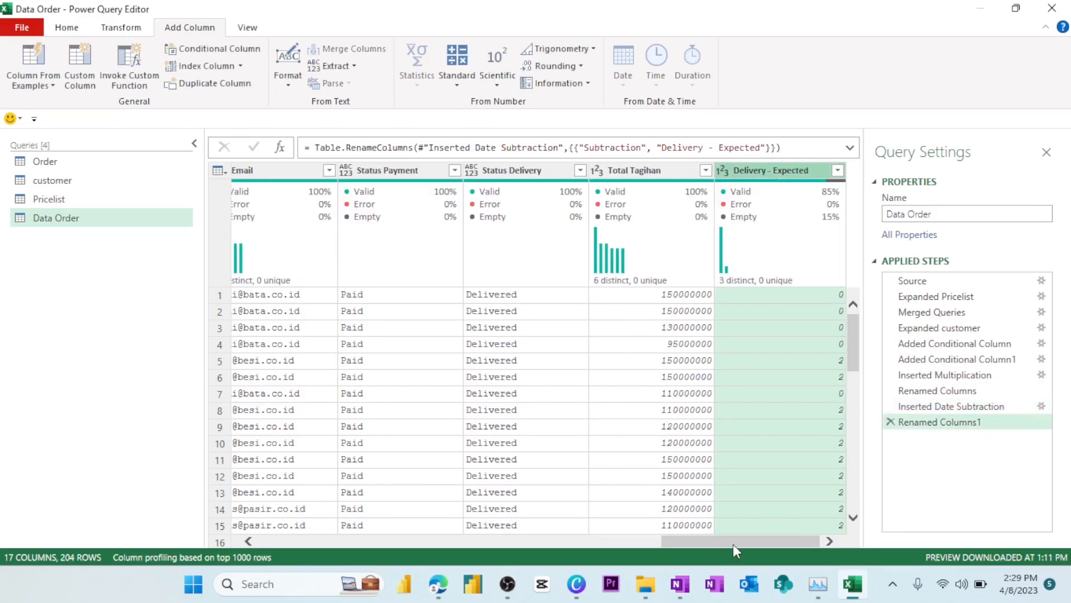
Step: Add a column with the name of the month taken from PO Received Date
{"action": "left_click_drag", "start_coordinate": [734, 544], "coordinate": [263, 566]}
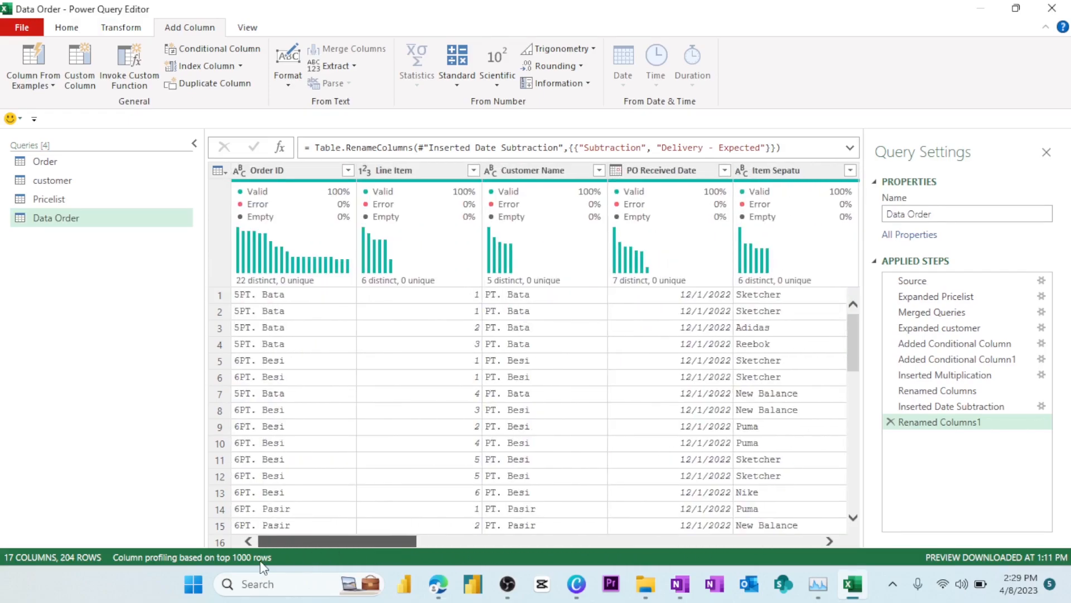
{"action": "mouse_move", "coordinate": [319, 545]}
{"action": "left_mouse_down"}
{"action": "mouse_move", "coordinate": [350, 537]}
{"action": "mouse_move", "coordinate": [330, 541]}
{"action": "left_mouse_up"}
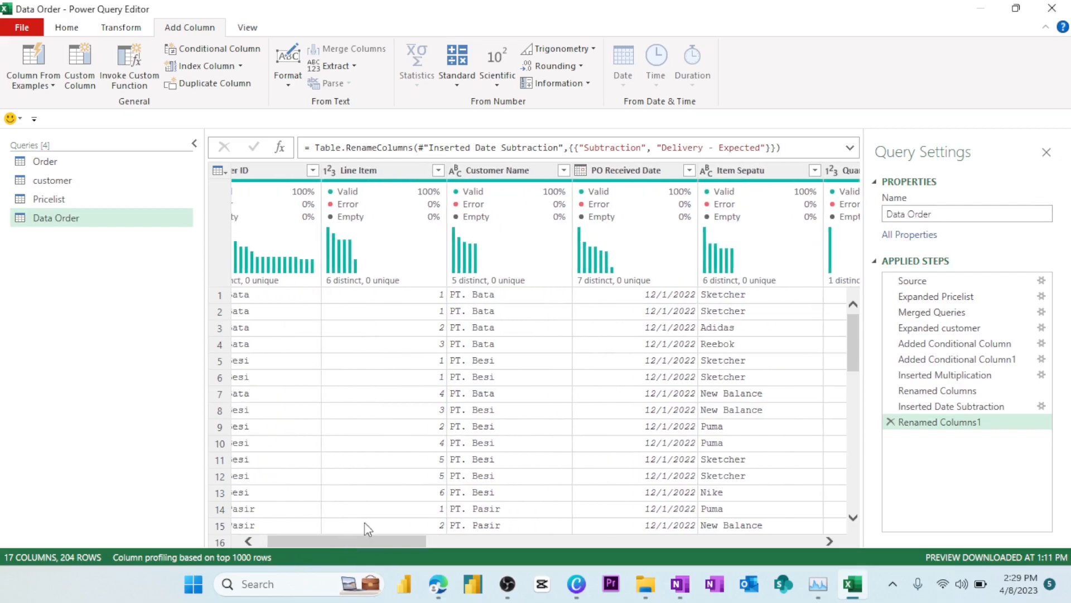
{"action": "left_click", "coordinate": [648, 172]}
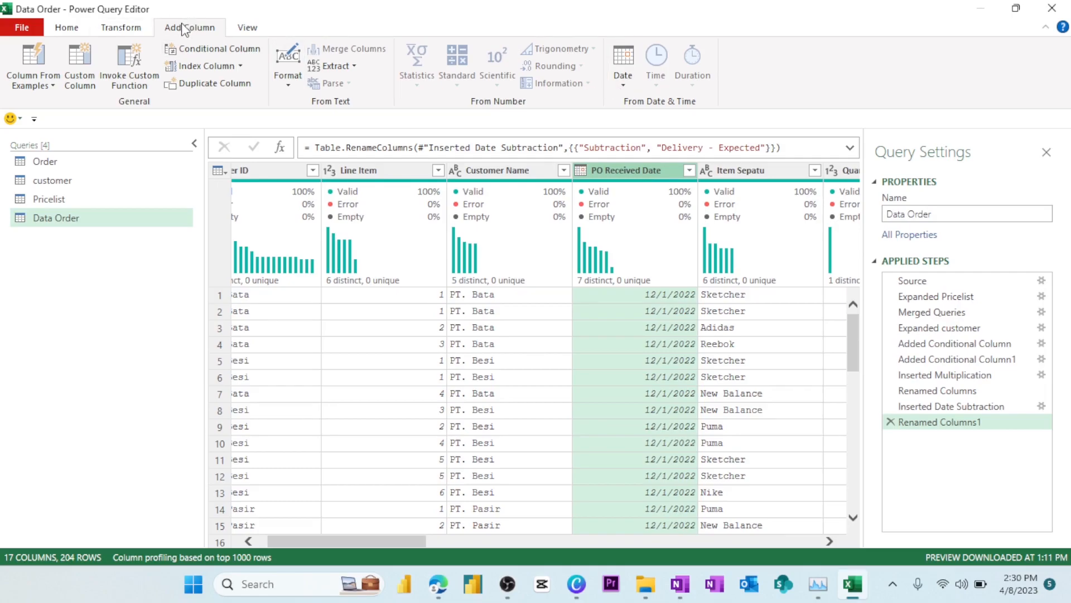
{"action": "left_click", "coordinate": [622, 85]}
{"action": "mouse_move", "coordinate": [686, 173]}
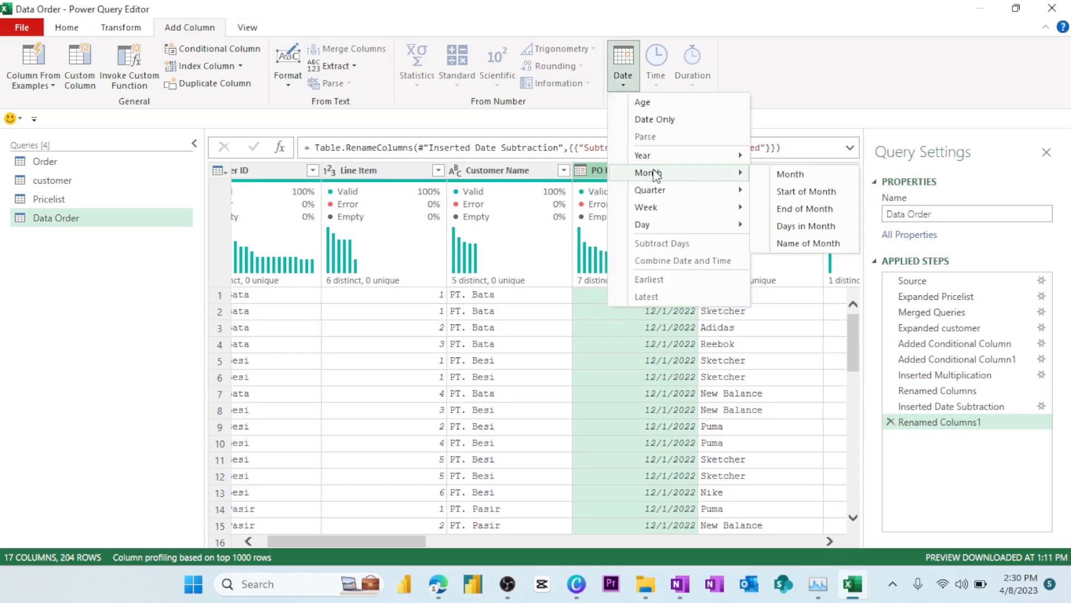
{"action": "left_click", "coordinate": [801, 239]}
Step: Rename the new month name column to Periode Order
{"action": "left_click_drag", "start_coordinate": [370, 542], "coordinate": [829, 543]}
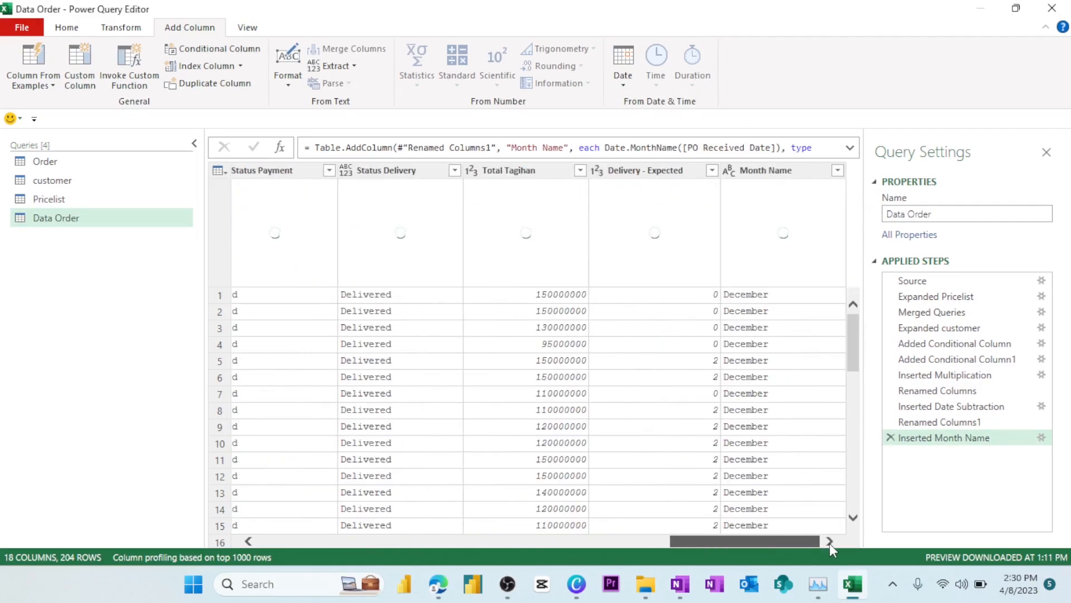
{"action": "left_click", "coordinate": [791, 170]}
{"action": "double_click", "coordinate": [792, 170]}
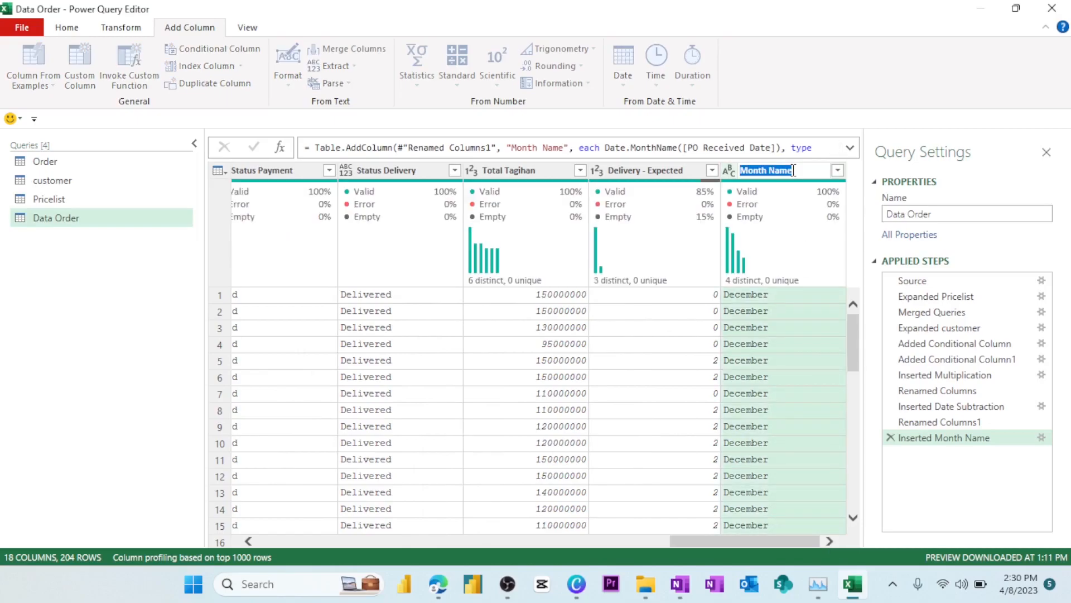
{"action": "type", "text": "Periode Orde"}
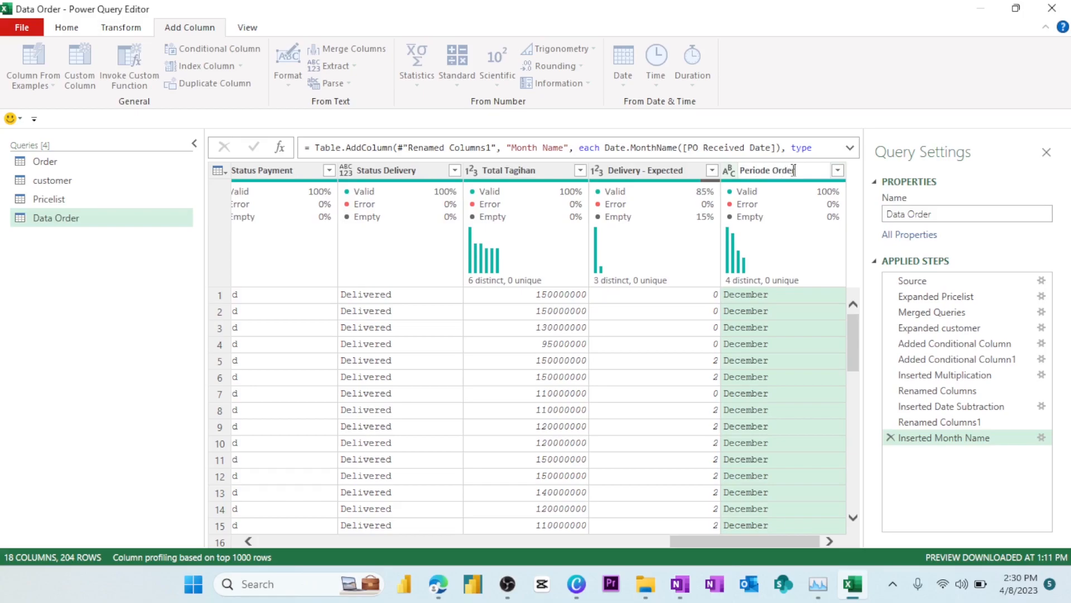
{"action": "type", "text": "r"}
{"action": "left_click", "coordinate": [792, 384]}
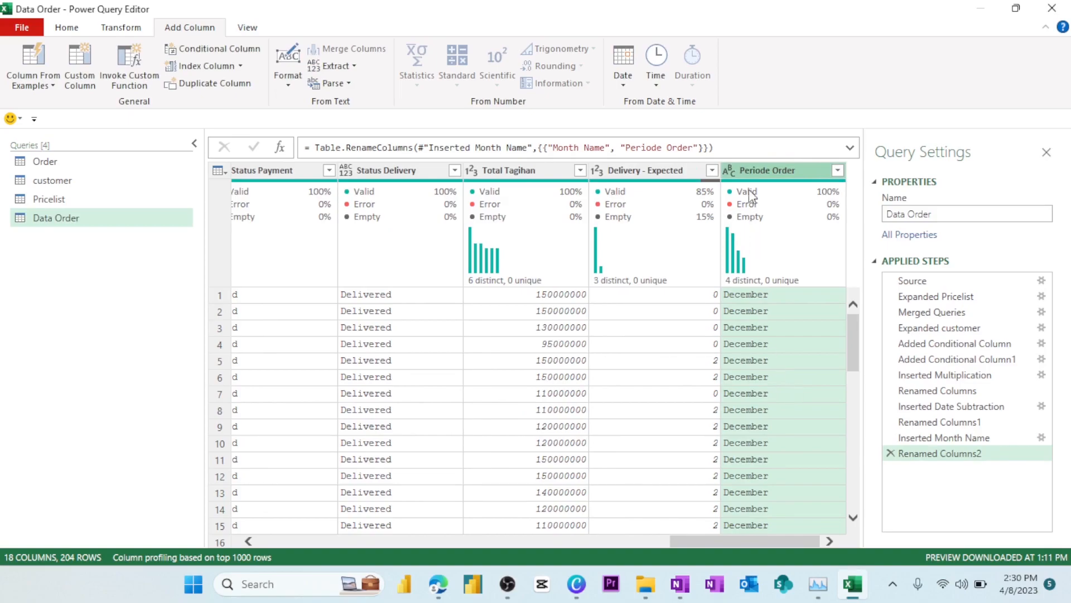
{"action": "left_click_drag", "start_coordinate": [818, 540], "coordinate": [860, 545]}
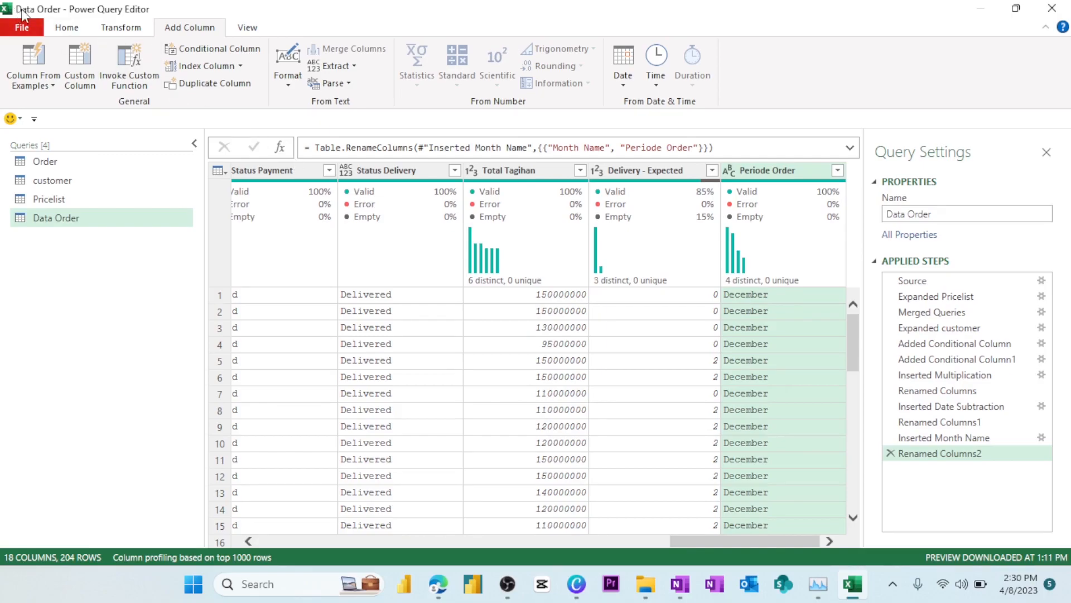
Step: Close the query editor and load all queries with the Only Create Connection option
{"action": "left_click", "coordinate": [67, 27]}
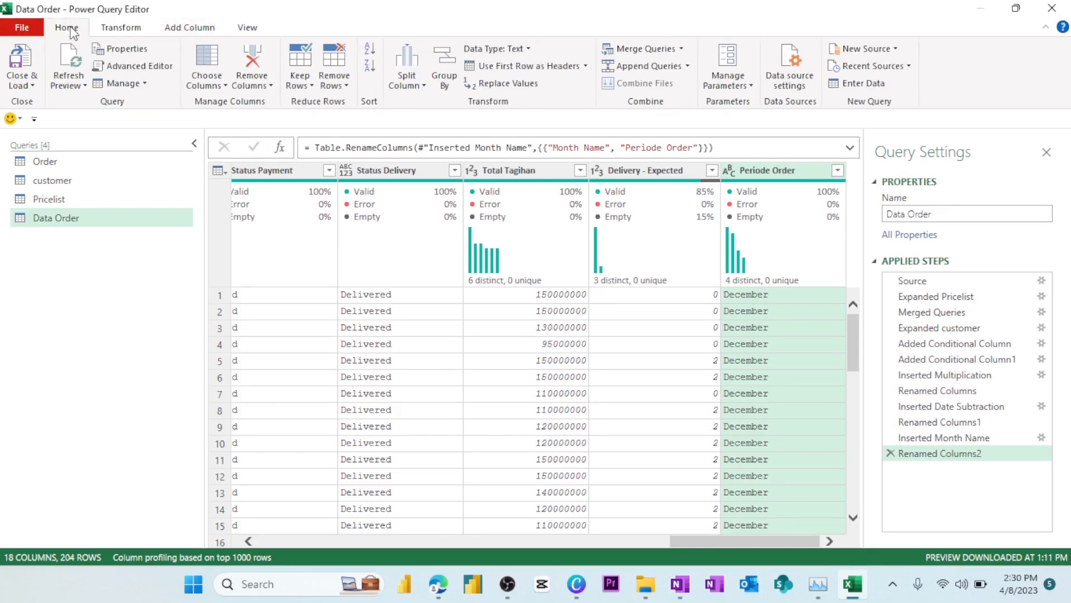
{"action": "left_click", "coordinate": [31, 86]}
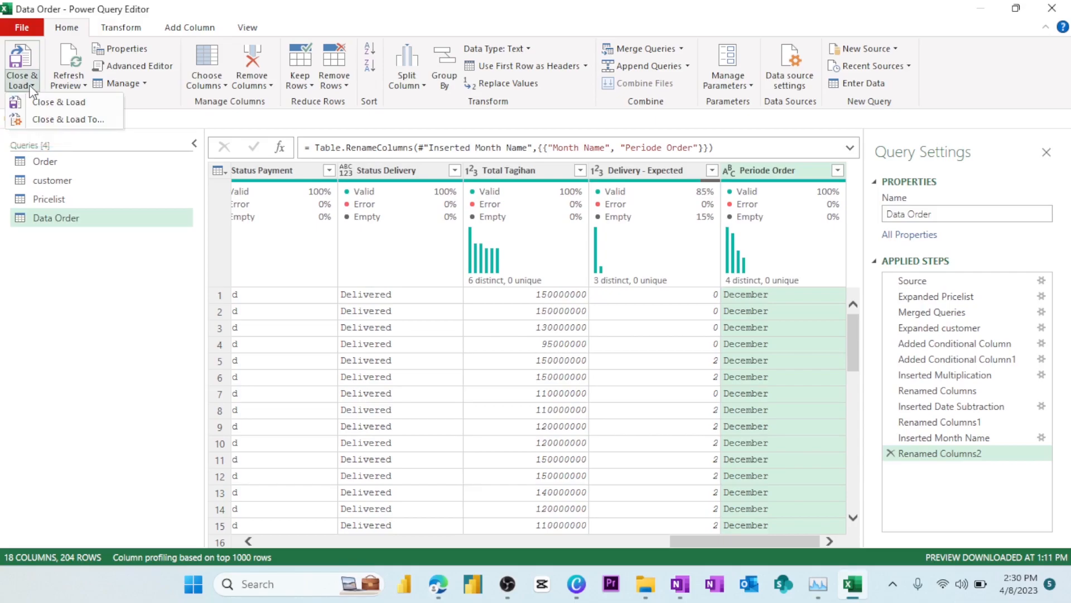
{"action": "left_click", "coordinate": [85, 123]}
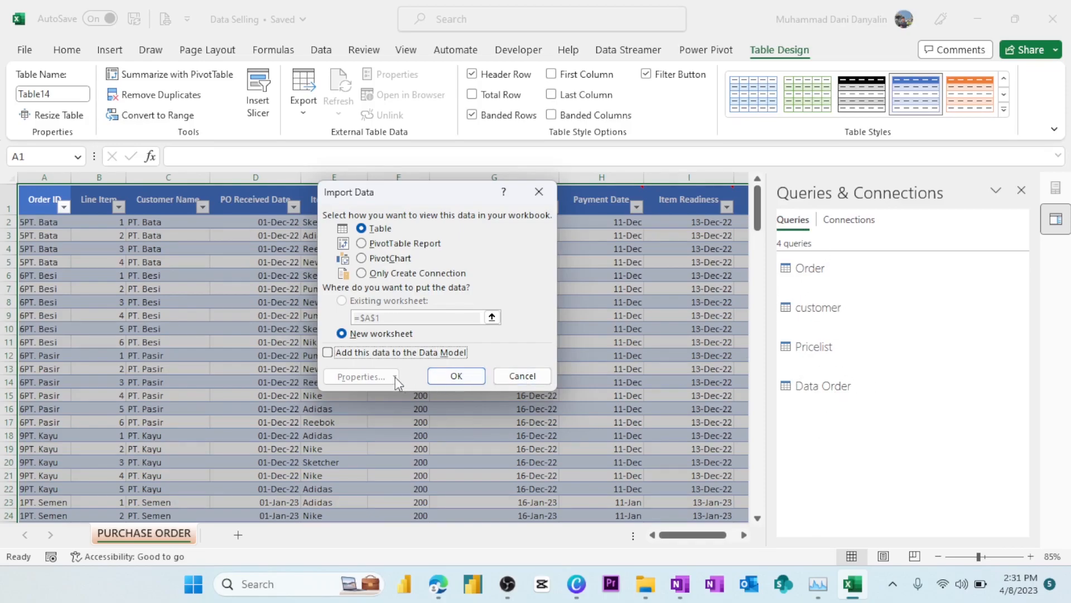
{"action": "left_click", "coordinate": [364, 245]}
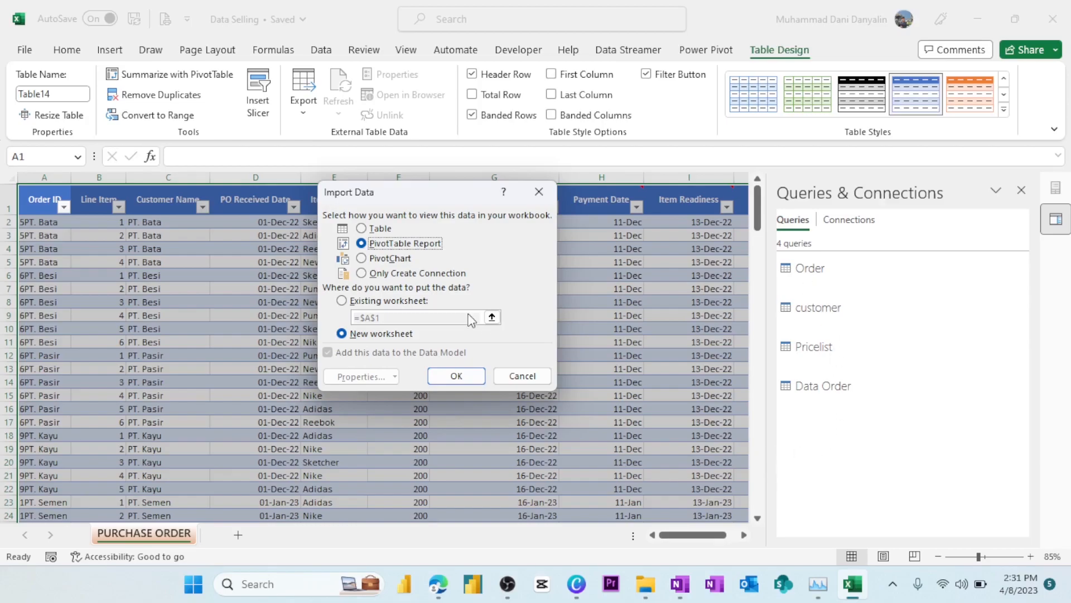
{"action": "left_click", "coordinate": [388, 261]}
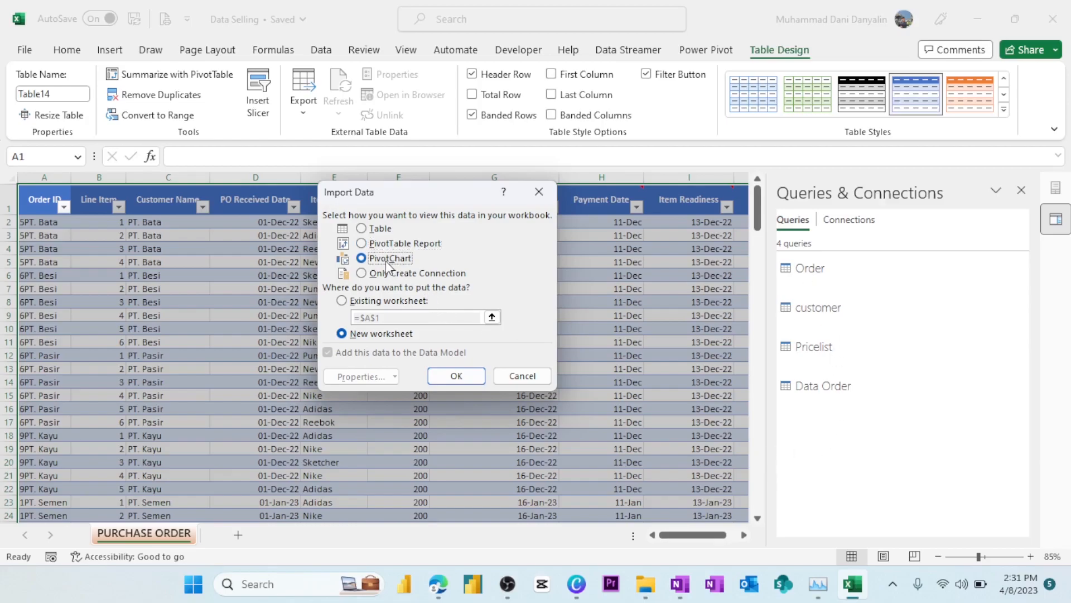
{"action": "left_click", "coordinate": [371, 277]}
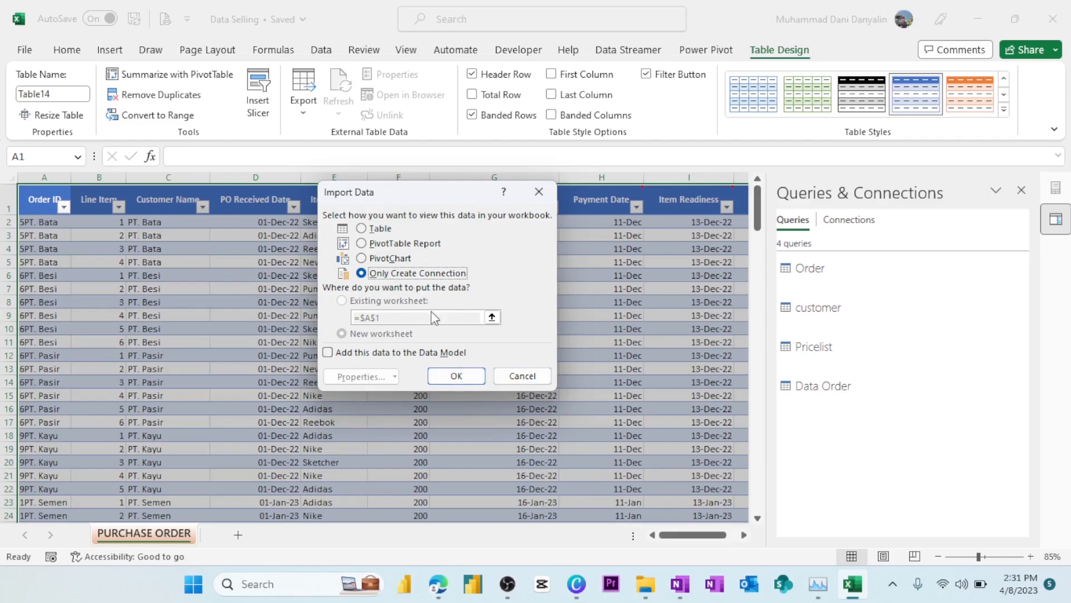
{"action": "left_click", "coordinate": [455, 375]}
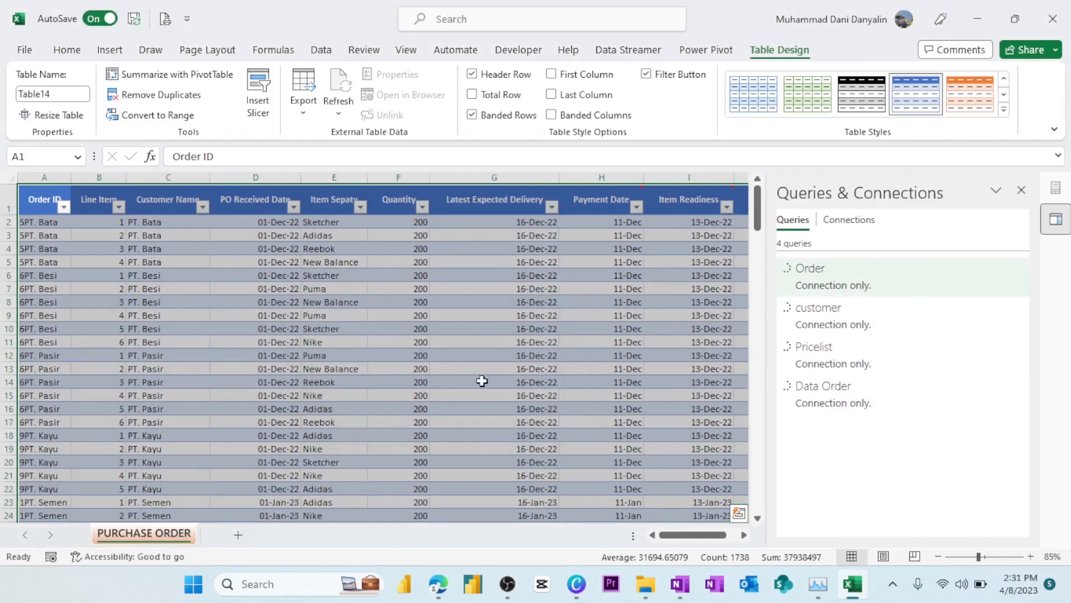
Step: Load the Data Order query as a PivotTable Report on a new worksheet
{"action": "mouse_move", "coordinate": [824, 287]}
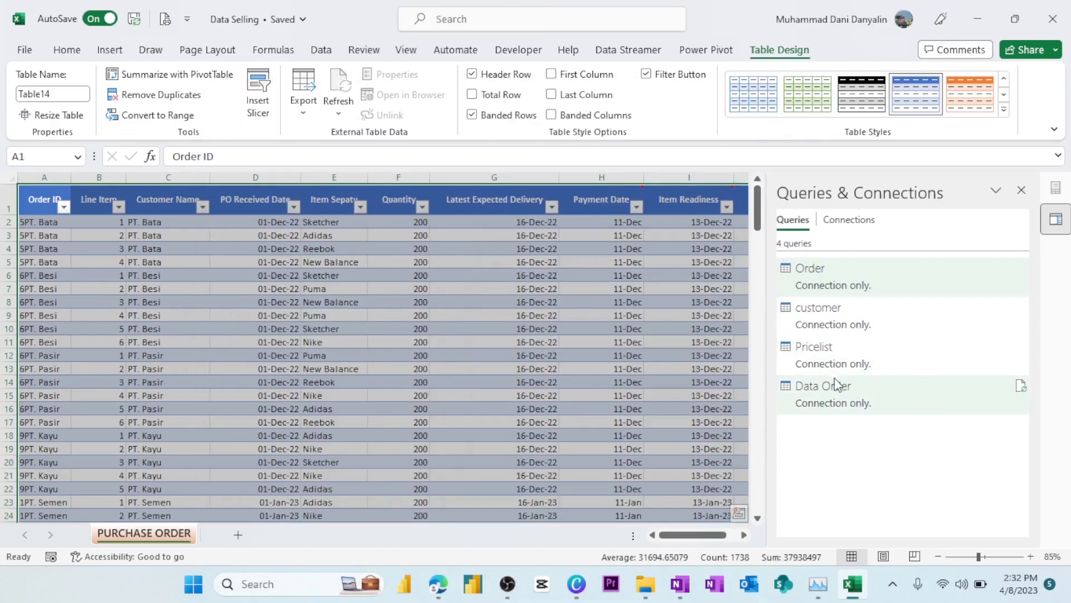
{"action": "mouse_move", "coordinate": [848, 406]}
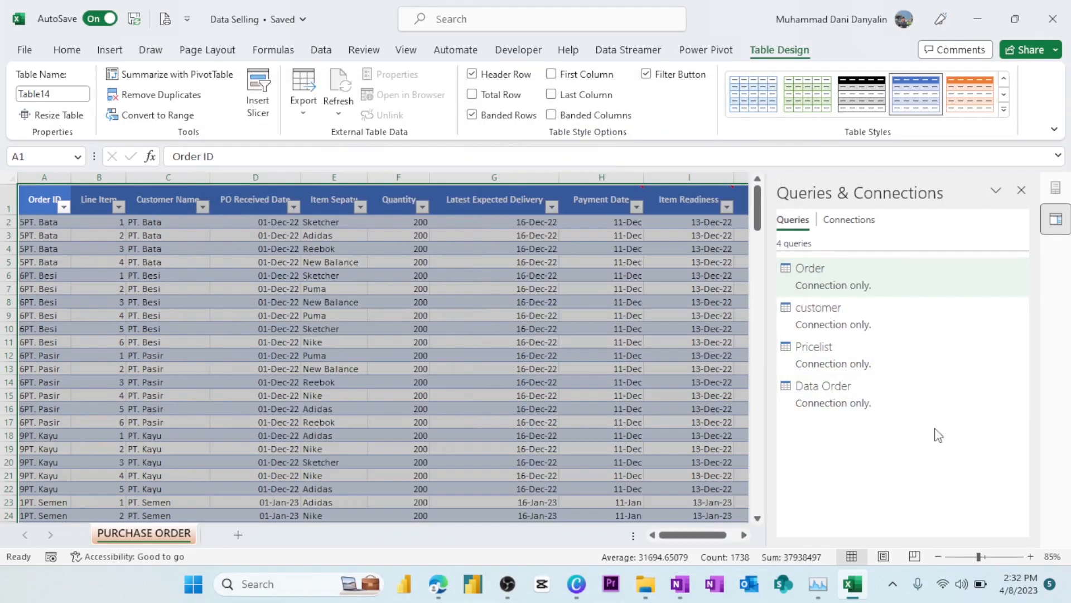
{"action": "right_click", "coordinate": [845, 402]}
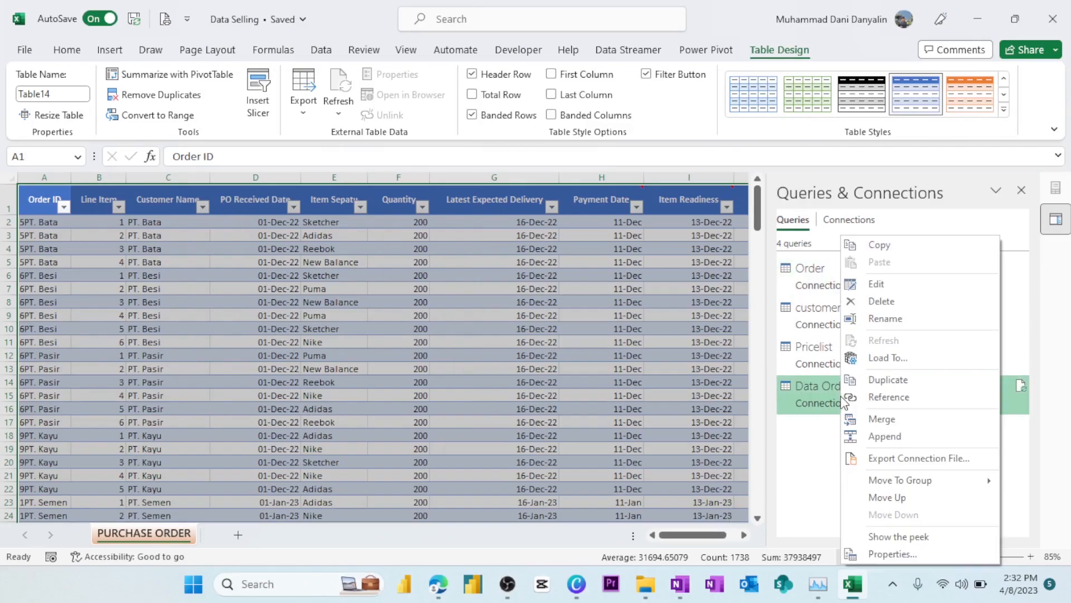
{"action": "left_click", "coordinate": [909, 360]}
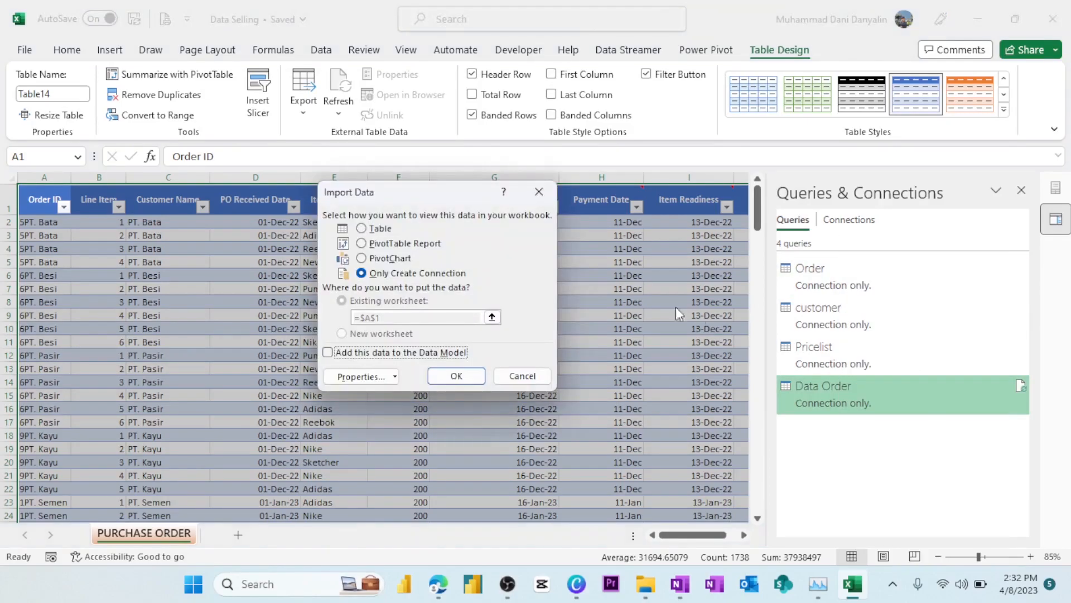
{"action": "left_click", "coordinate": [378, 229]}
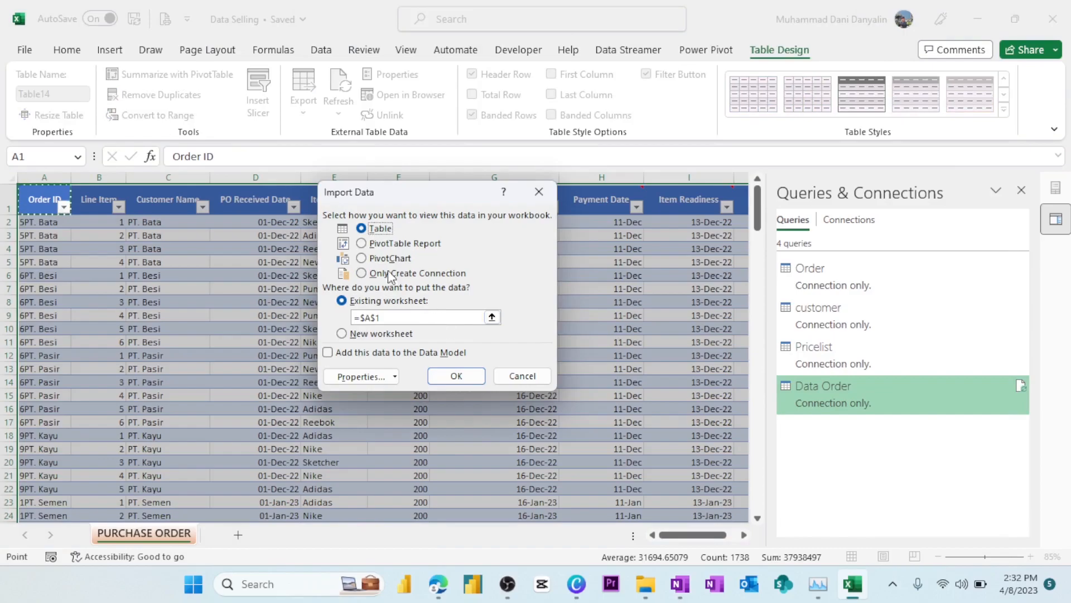
{"action": "left_click", "coordinate": [382, 246]}
{"action": "left_click", "coordinate": [456, 376]}
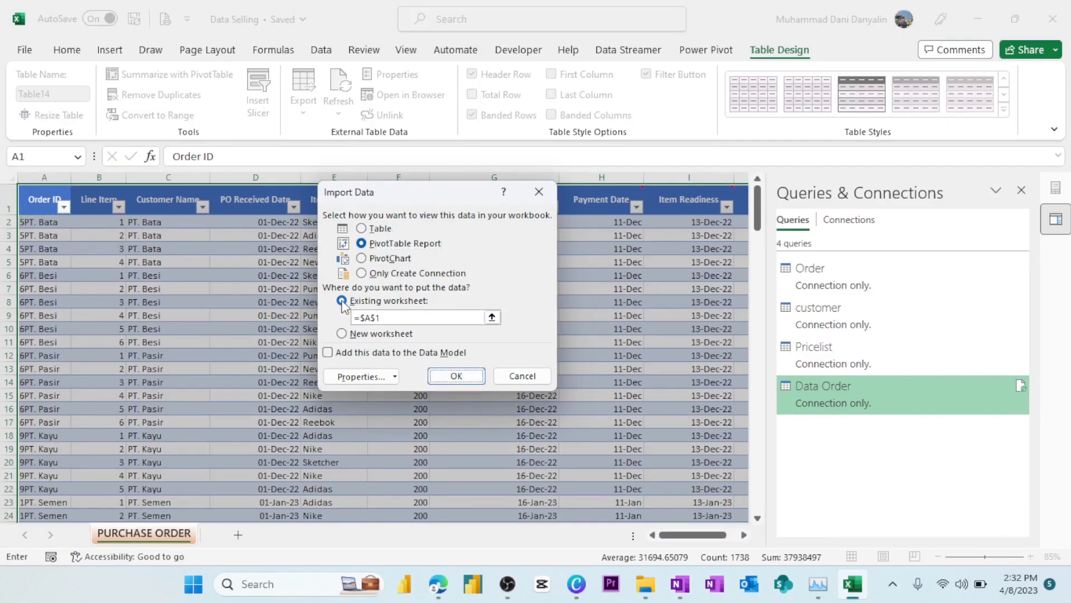
{"action": "left_click", "coordinate": [342, 334]}
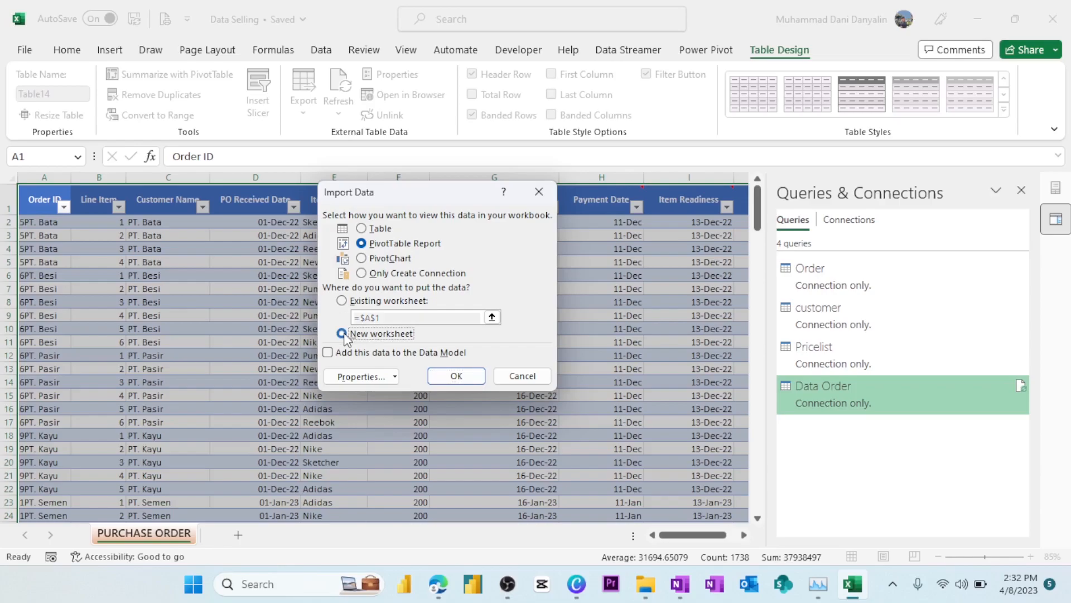
{"action": "left_click", "coordinate": [466, 379]}
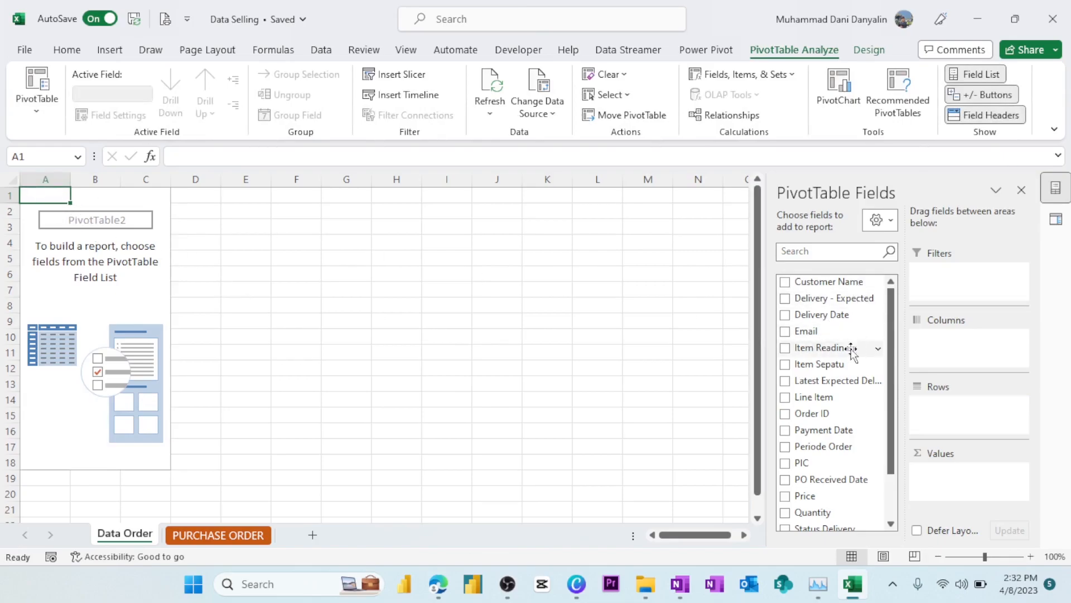
Step: Build the PivotTable with Periode Order as rows and the sum of Total Tagihan as values
{"action": "scroll", "coordinate": [875, 420], "scroll_direction": "down", "scroll_amount": 1}
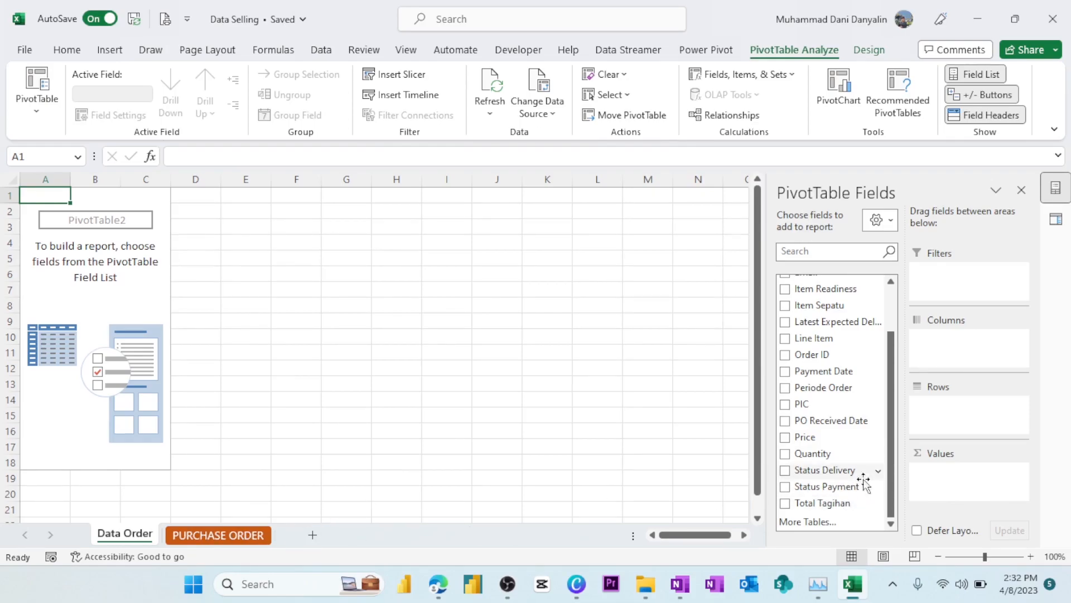
{"action": "left_click_drag", "start_coordinate": [829, 387], "coordinate": [971, 422]}
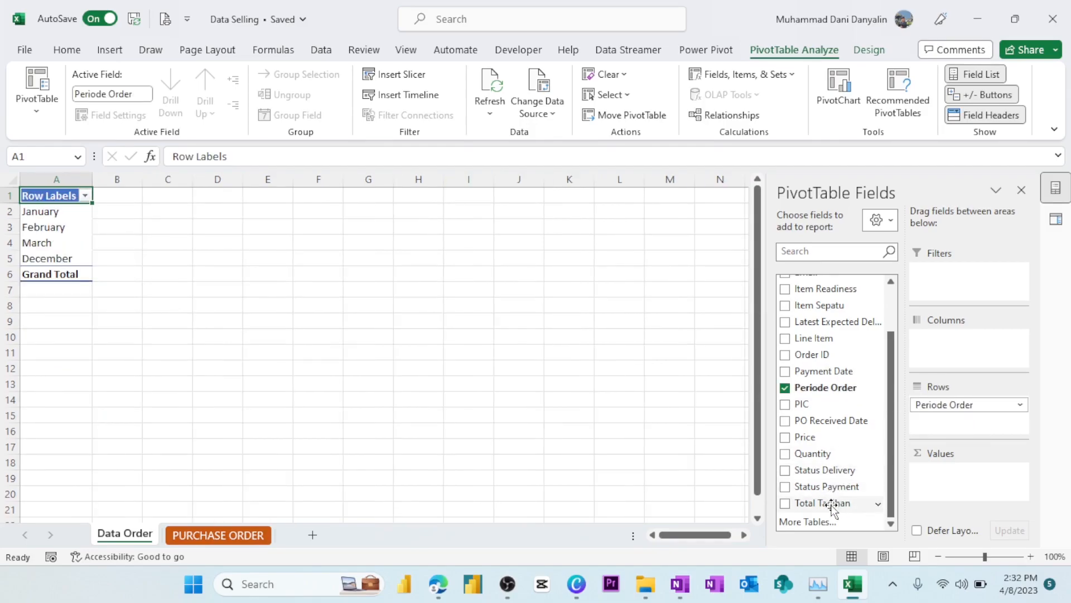
{"action": "left_click_drag", "start_coordinate": [831, 505], "coordinate": [972, 486]}
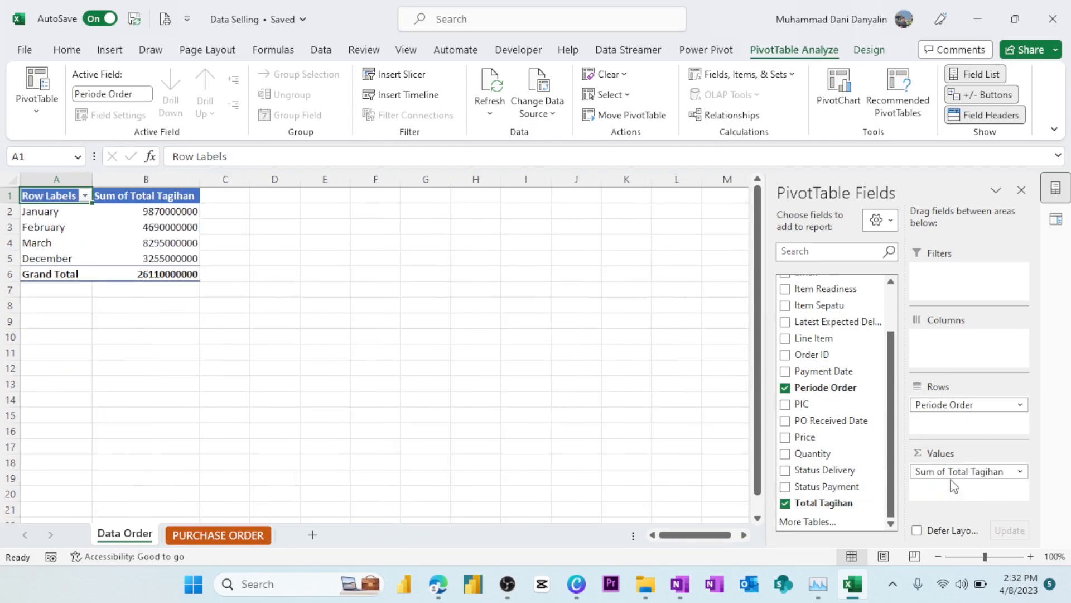
Step: Add the count of Order ID to the PivotTable values, ahead of Sum of Total Tagihan
{"action": "scroll", "coordinate": [834, 458], "scroll_direction": "up", "scroll_amount": 2}
{"action": "left_click_drag", "start_coordinate": [821, 413], "coordinate": [985, 471]}
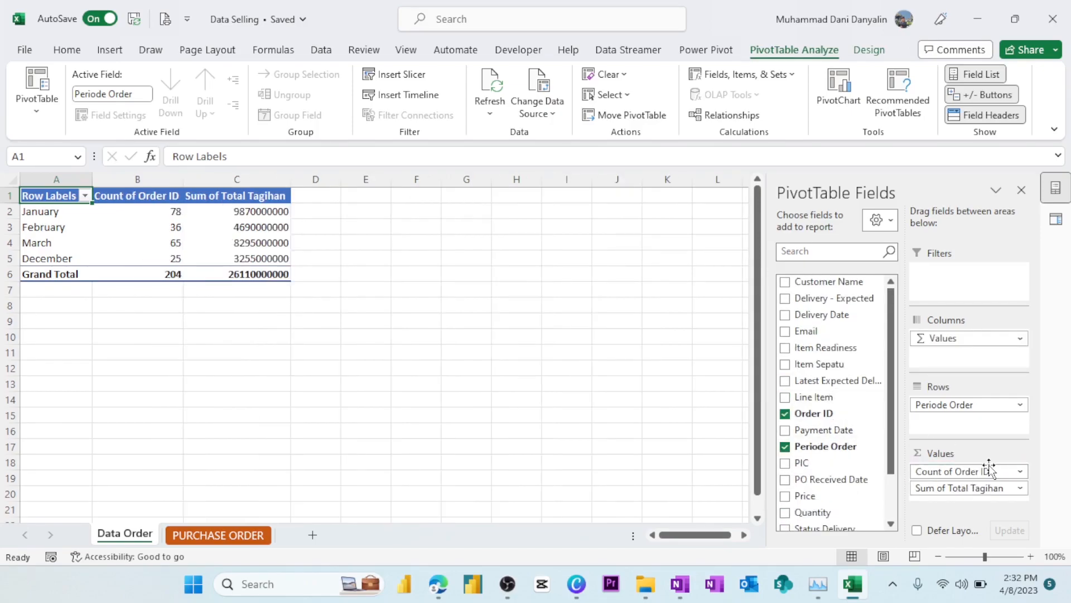
{"action": "left_click", "coordinate": [483, 356]}
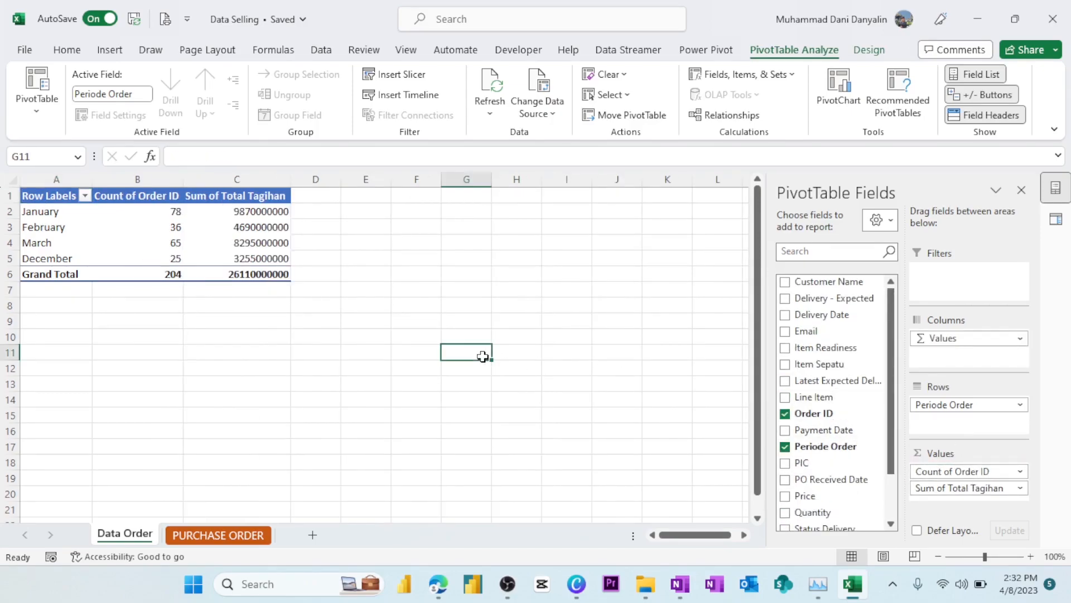
{"action": "left_click", "coordinate": [213, 241]}
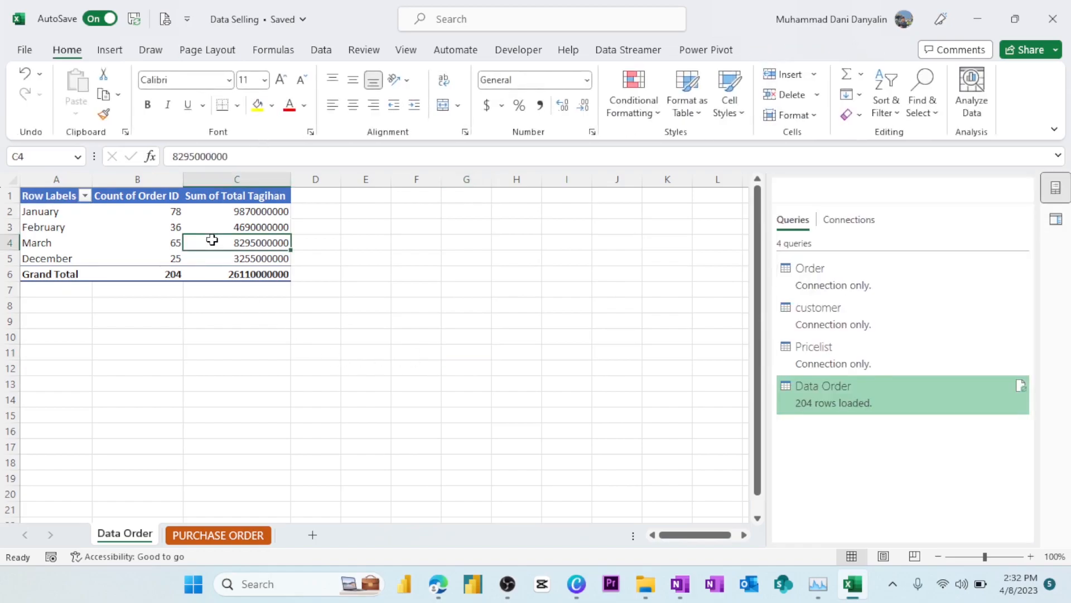
{"action": "left_click", "coordinate": [53, 205]}
{"action": "left_click", "coordinate": [48, 212]}
{"action": "left_click", "coordinate": [160, 211]}
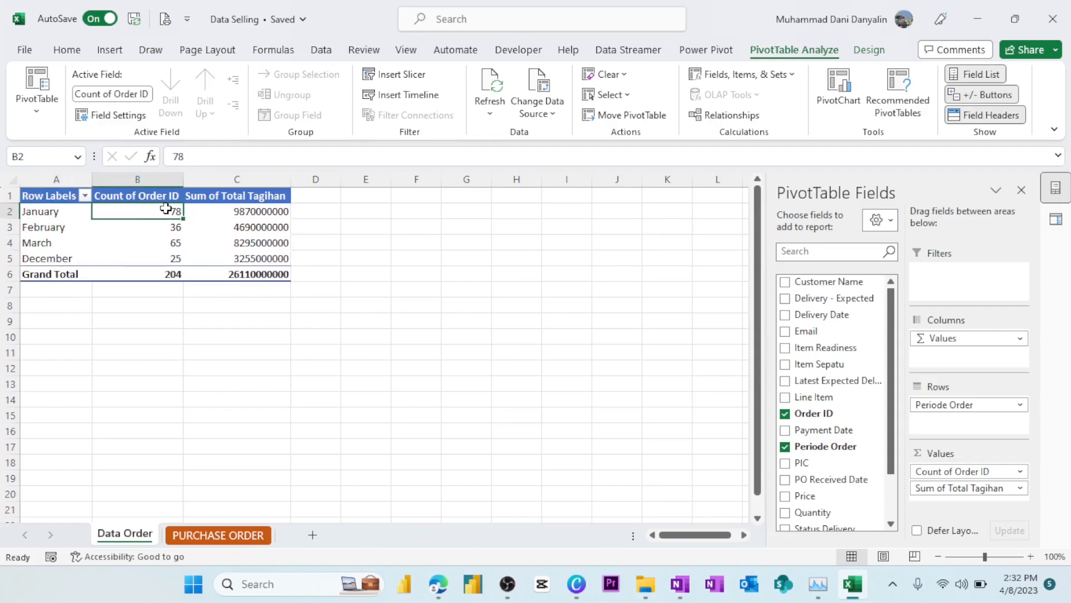
{"action": "left_click", "coordinate": [221, 212]}
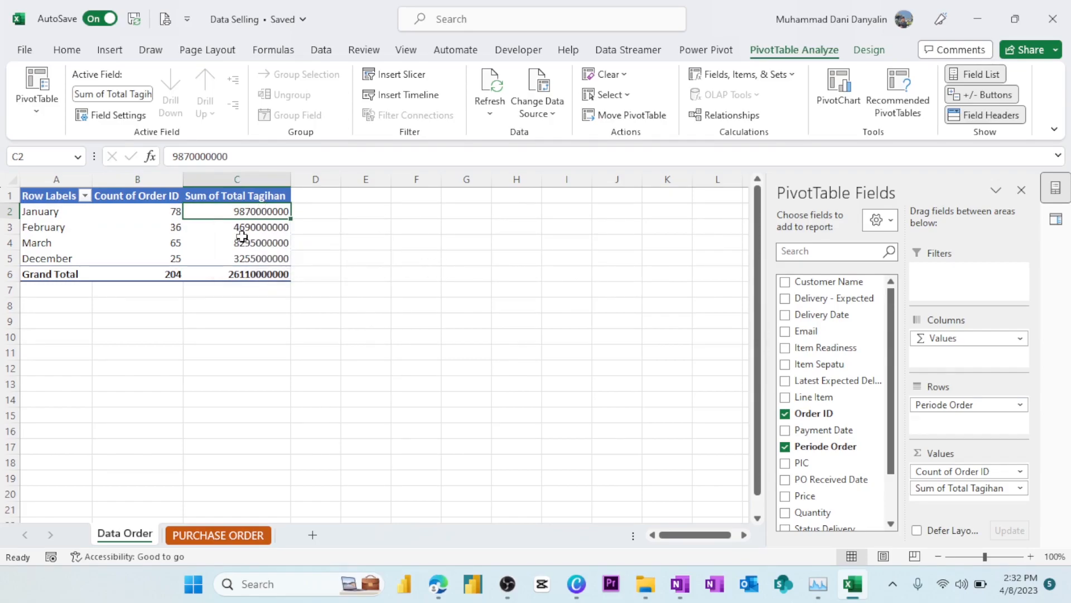
Step: Apply the comma style to all Sum of Total Tagihan values, including the grand total
{"action": "left_click_drag", "start_coordinate": [249, 212], "coordinate": [249, 273]}
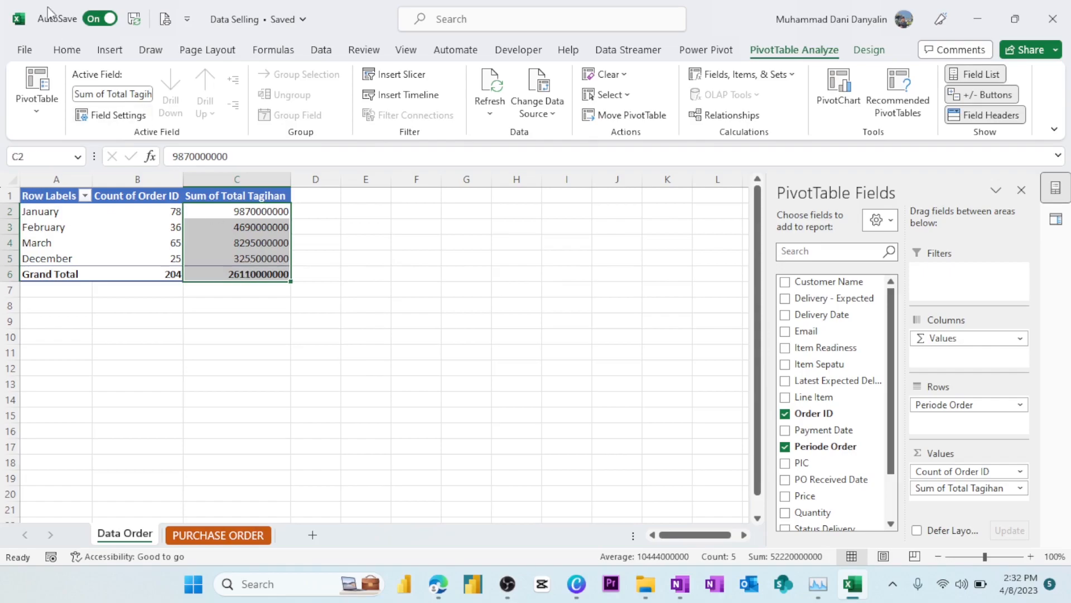
{"action": "left_click", "coordinate": [67, 50]}
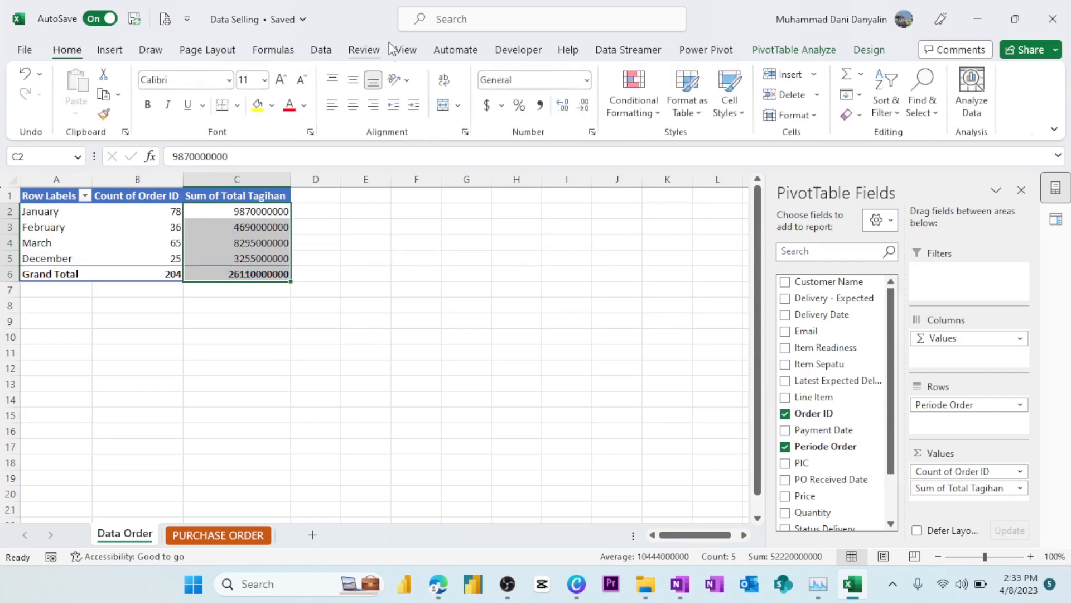
{"action": "left_click", "coordinate": [540, 108]}
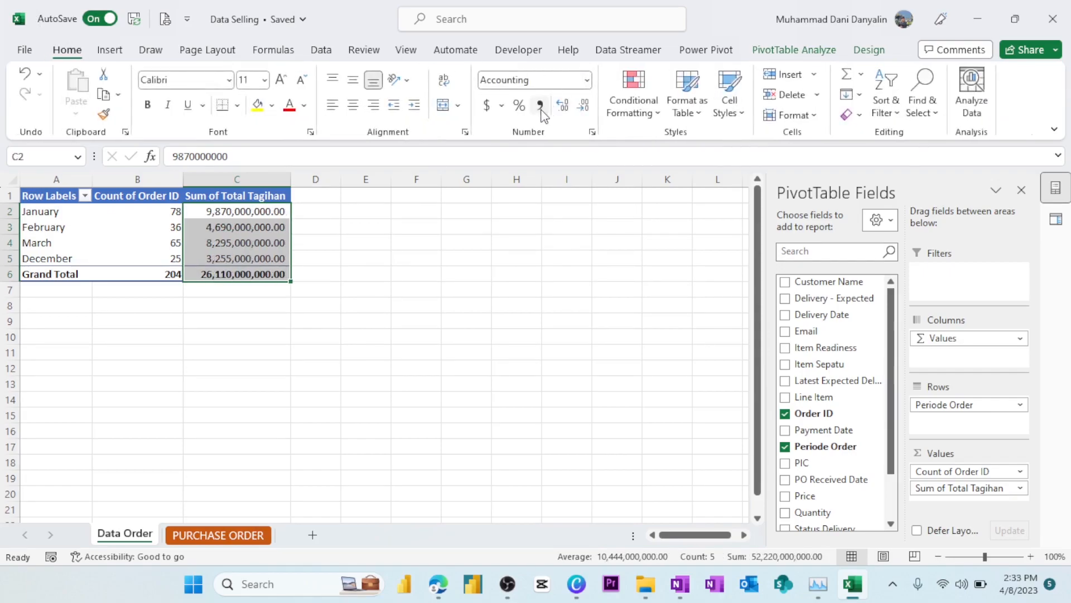
{"action": "left_click", "coordinate": [318, 275]}
{"action": "left_click", "coordinate": [214, 210]}
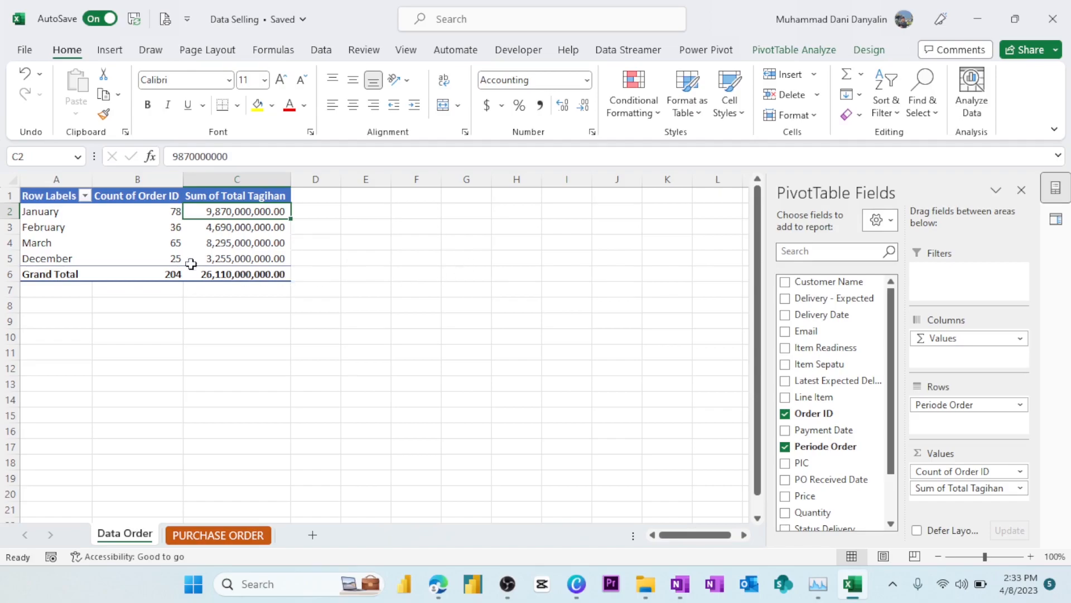
{"action": "left_click", "coordinate": [155, 214]}
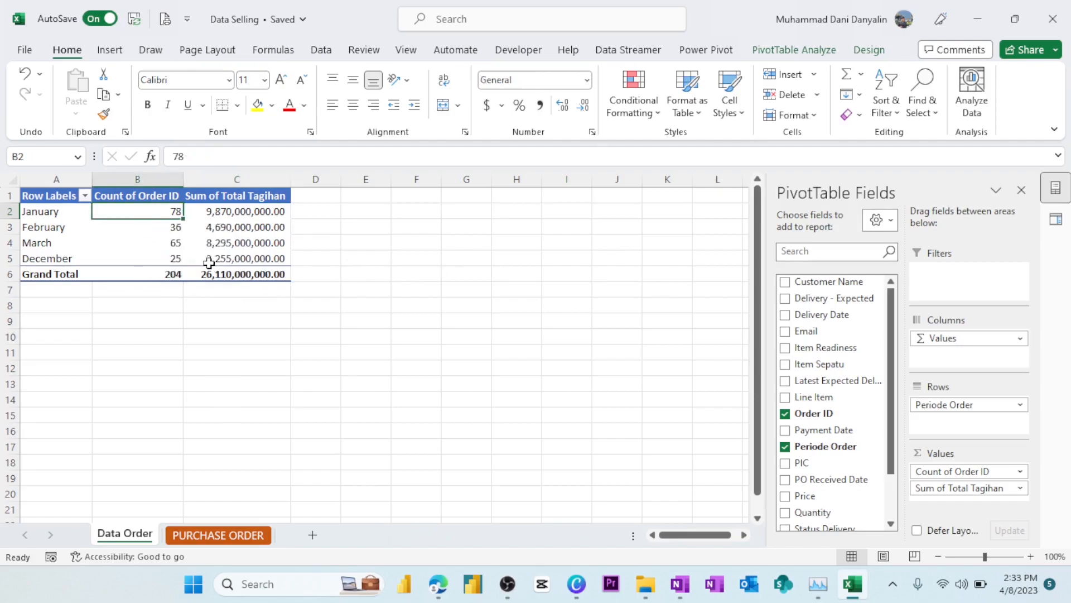
{"action": "mouse_move", "coordinate": [210, 263]}
{"action": "left_click", "coordinate": [75, 220]}
{"action": "left_click", "coordinate": [81, 207]}
{"action": "left_click", "coordinate": [68, 219]}
{"action": "left_click", "coordinate": [65, 215]}
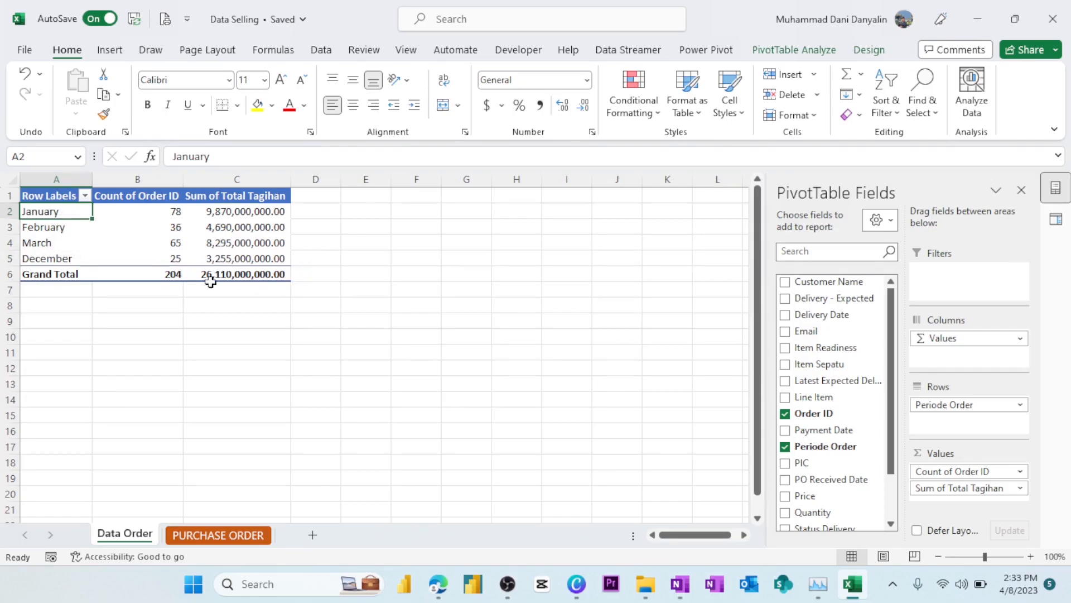
Step: Add a Year column extracted from PO Received Date to the Data Order query, and close and load it
{"action": "left_click", "coordinate": [1056, 219]}
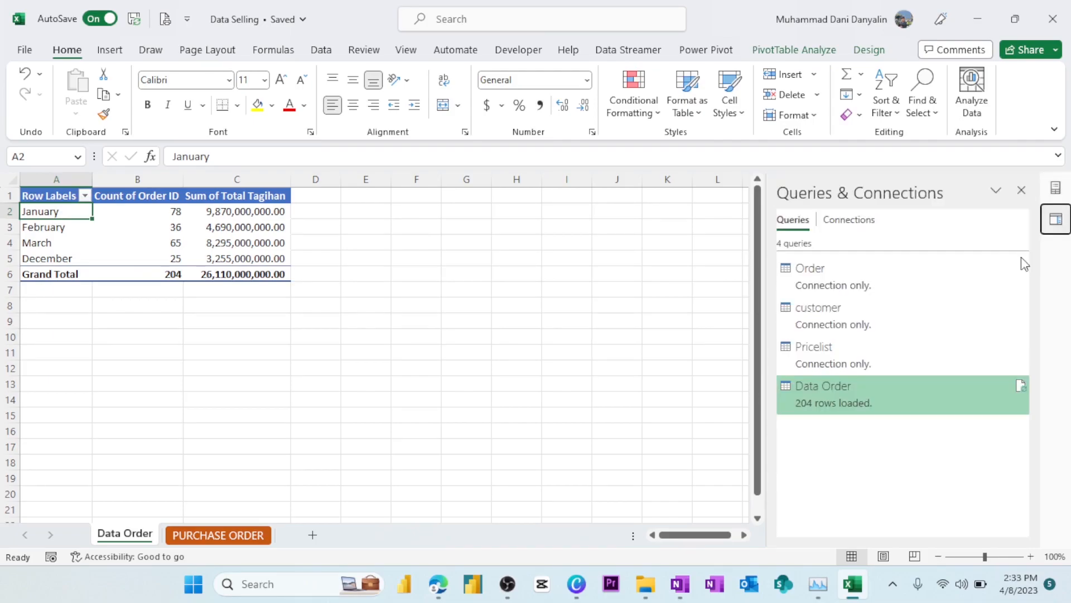
{"action": "left_click", "coordinate": [885, 387]}
{"action": "double_click", "coordinate": [885, 388]}
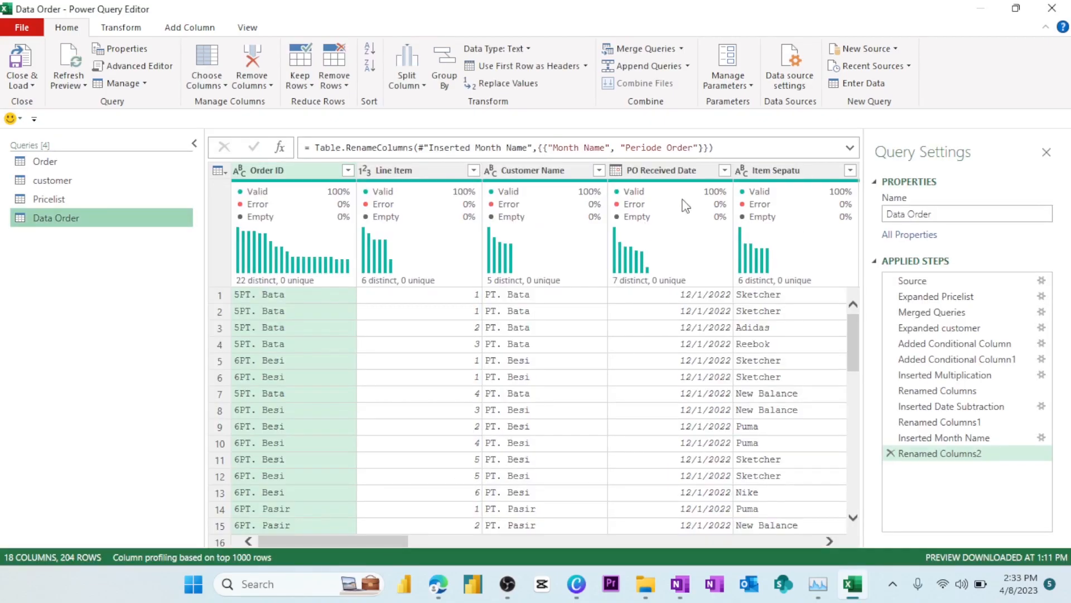
{"action": "left_click", "coordinate": [184, 27]}
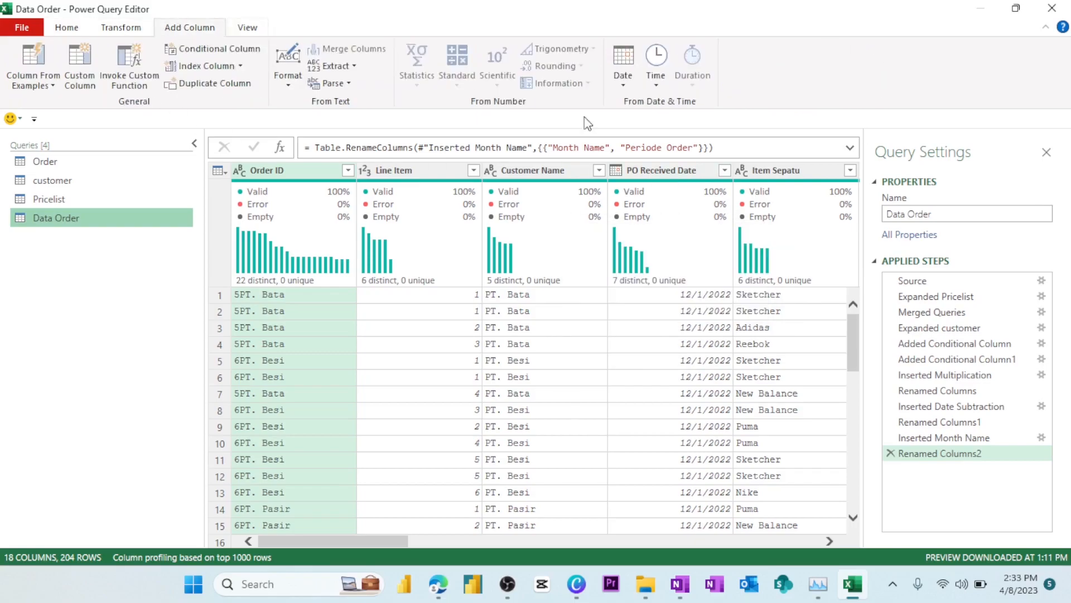
{"action": "left_click", "coordinate": [679, 172]}
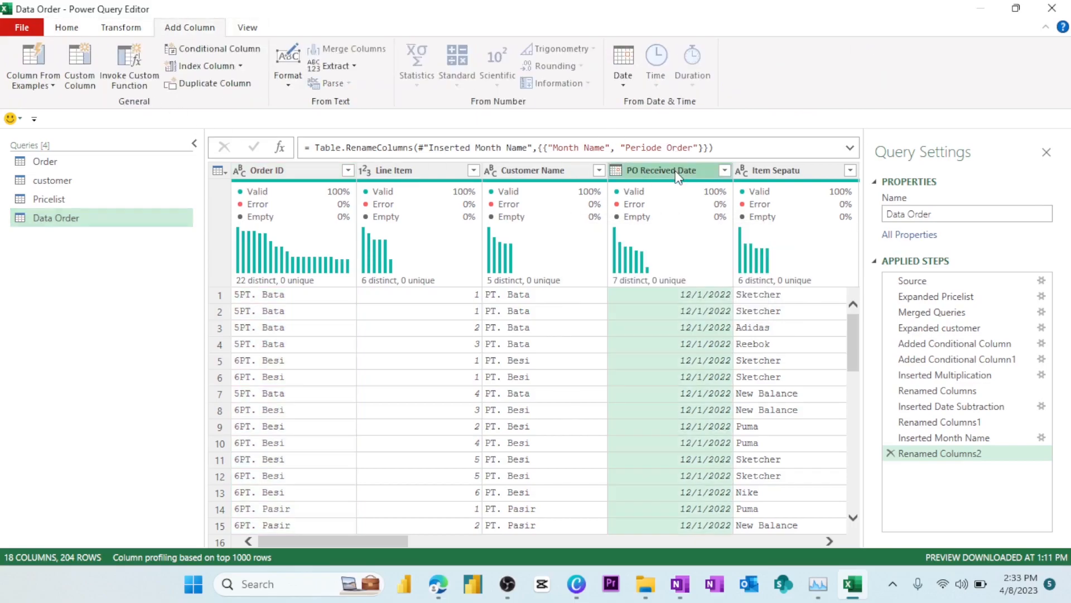
{"action": "left_click", "coordinate": [630, 89]}
{"action": "mouse_move", "coordinate": [687, 155]}
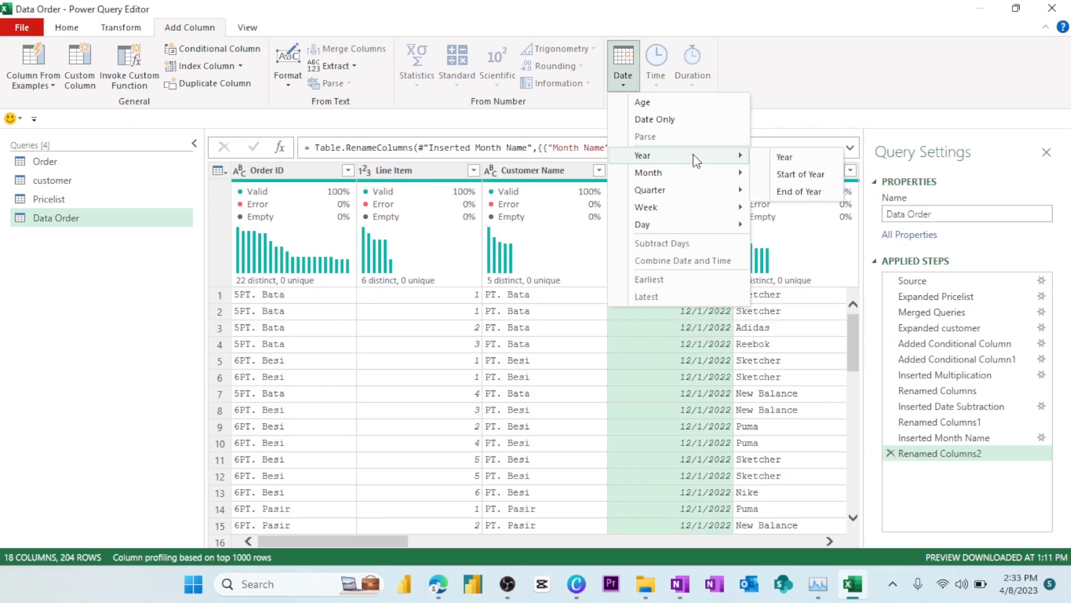
{"action": "left_click", "coordinate": [784, 159]}
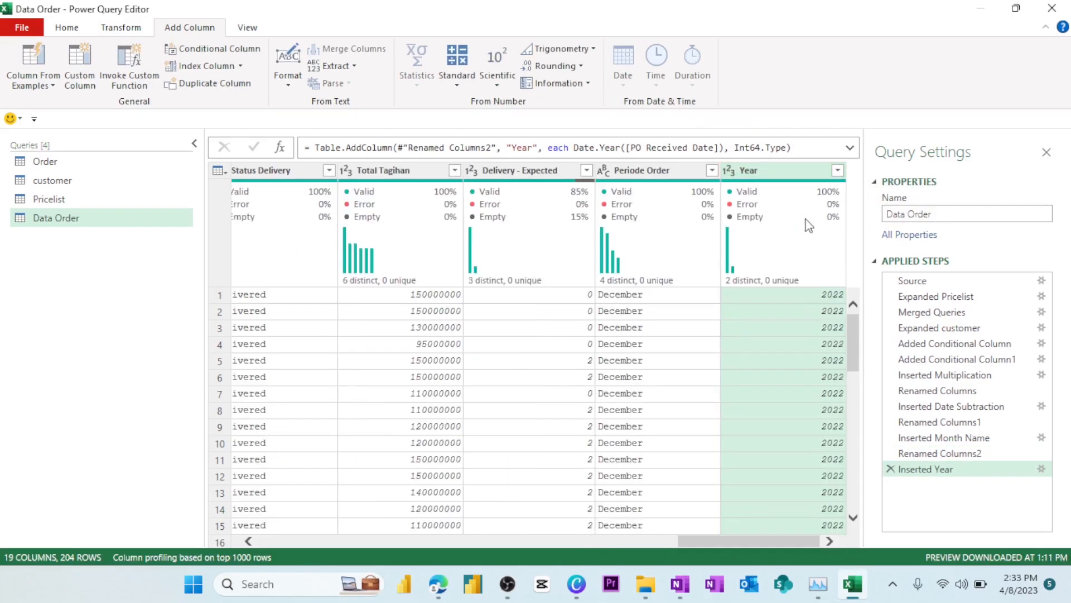
{"action": "left_click", "coordinate": [66, 27]}
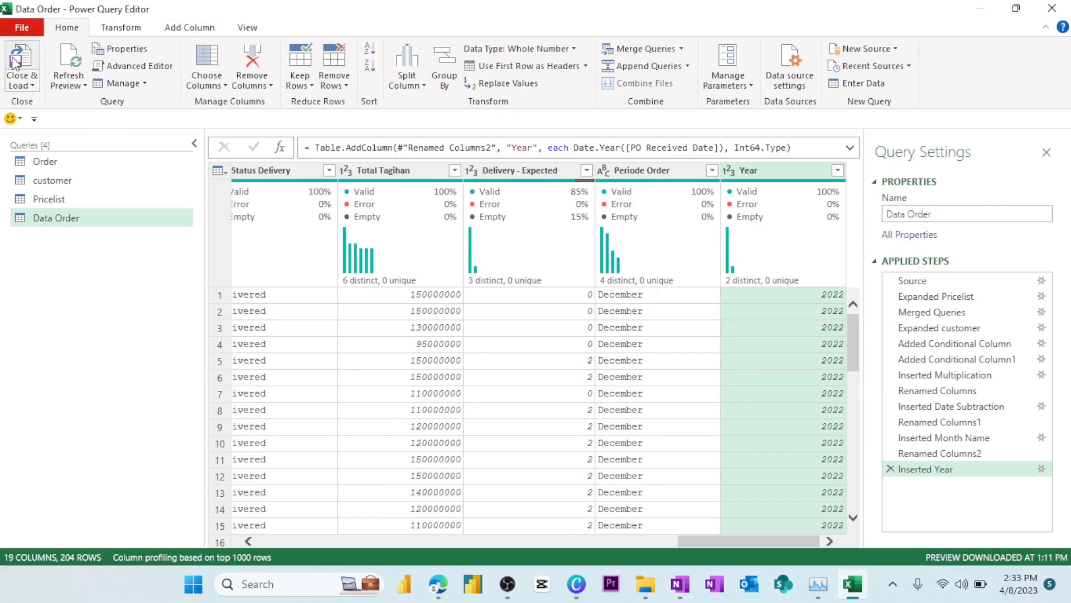
{"action": "left_click", "coordinate": [16, 62]}
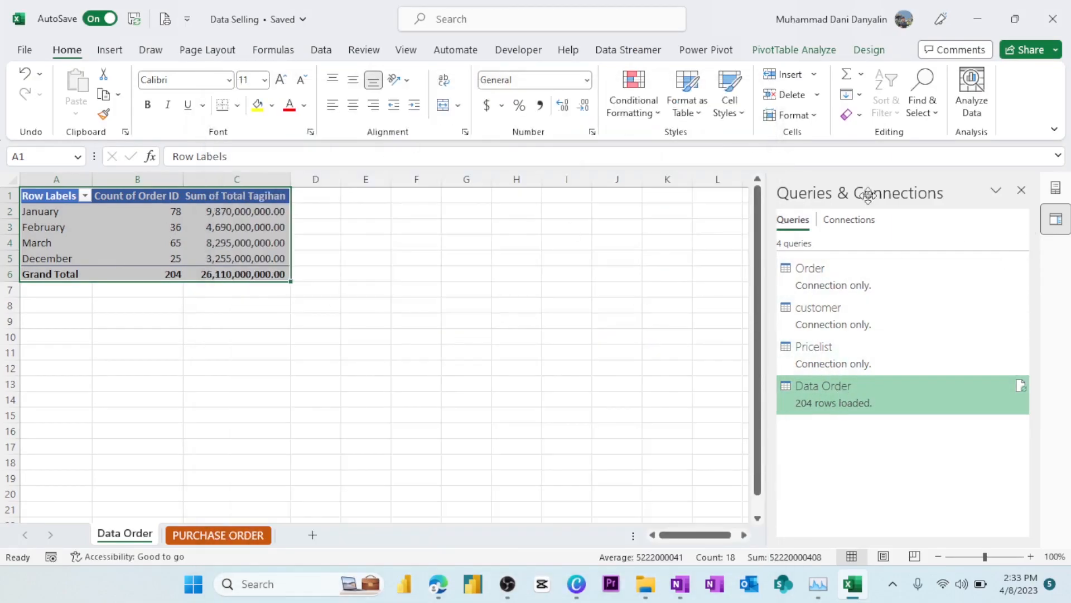
Step: Add the Year field to the PivotTable as a report filter, and move it into the rows above Periode Order
{"action": "left_click", "coordinate": [1056, 190]}
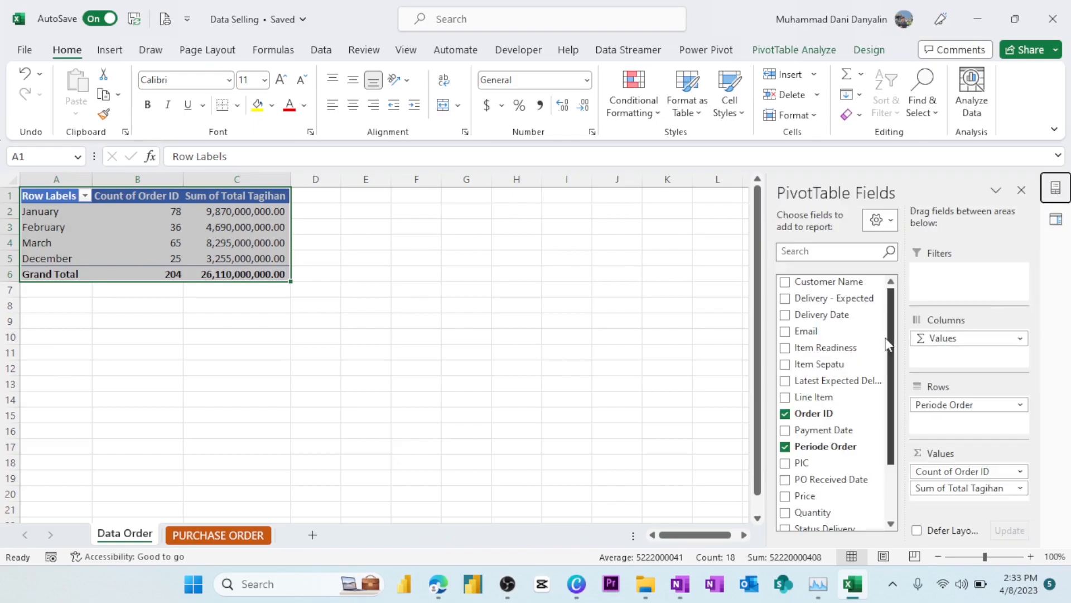
{"action": "scroll", "coordinate": [809, 402], "scroll_direction": "down", "scroll_amount": 3}
{"action": "left_click_drag", "start_coordinate": [807, 504], "coordinate": [967, 285]}
{"action": "left_click_drag", "start_coordinate": [967, 285], "coordinate": [967, 285]}
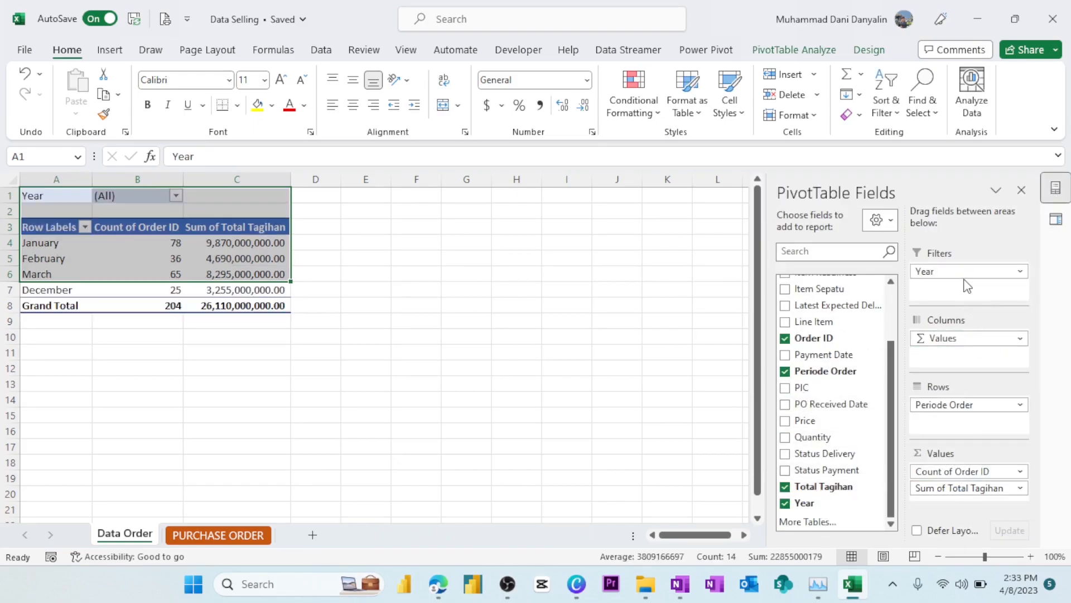
{"action": "left_click", "coordinate": [176, 196]}
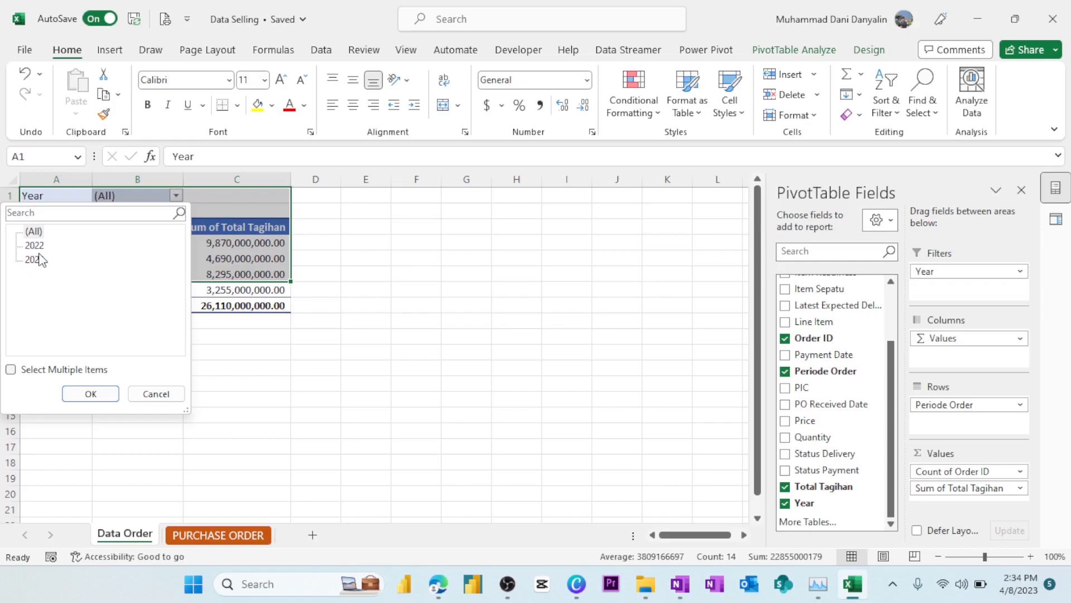
{"action": "left_click", "coordinate": [374, 268]}
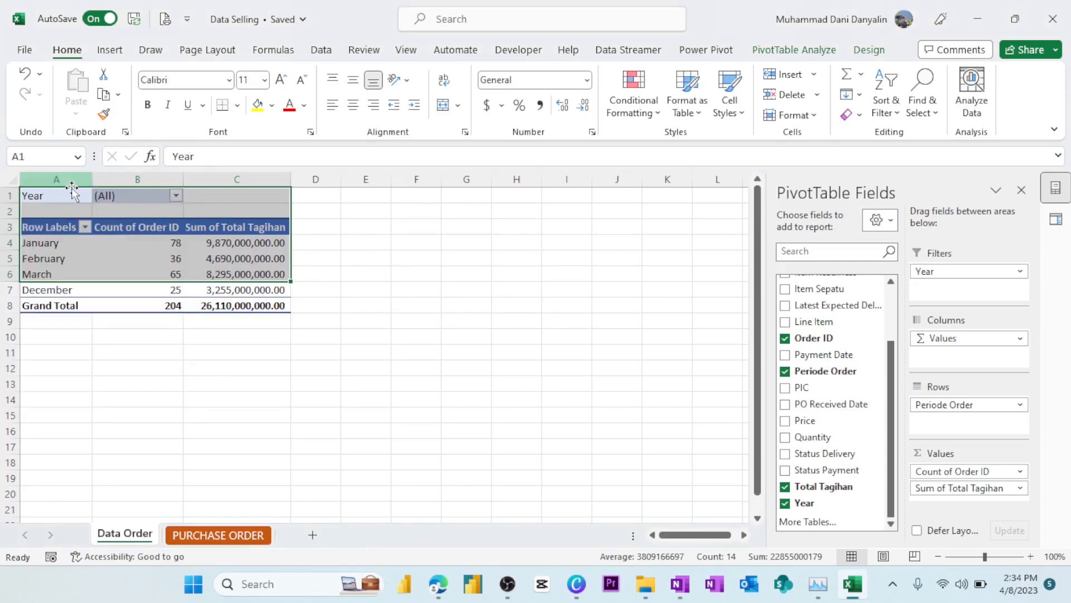
{"action": "left_click_drag", "start_coordinate": [965, 275], "coordinate": [1007, 403]}
{"action": "left_click", "coordinate": [496, 340]}
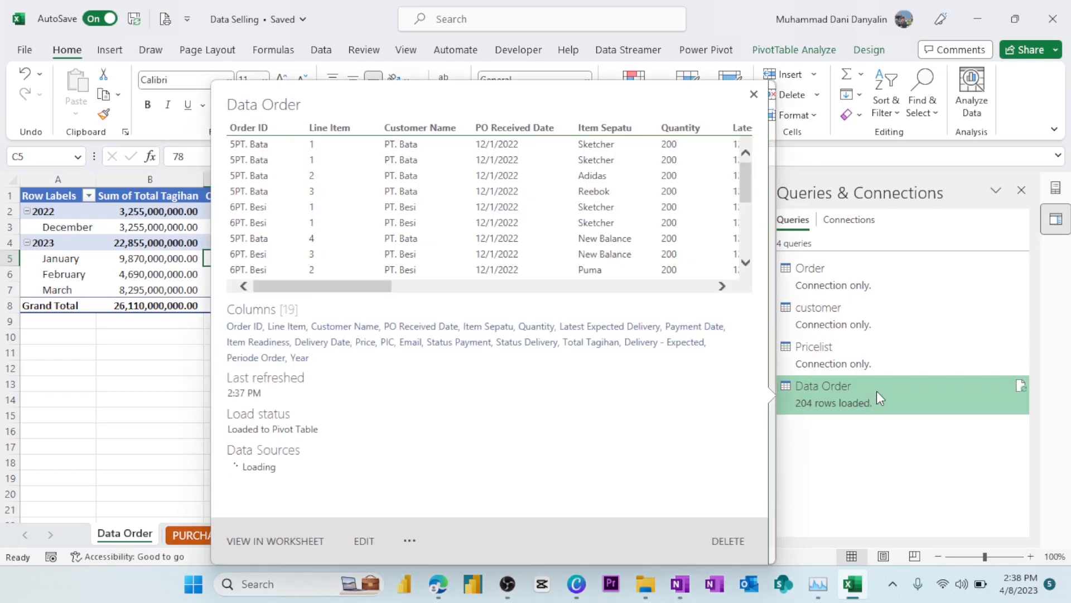
Step: Load the Data Order query as a table on the existing worksheet at cell A1, accepting the possible data loss
{"action": "right_click", "coordinate": [877, 395]}
{"action": "left_click", "coordinate": [973, 361]}
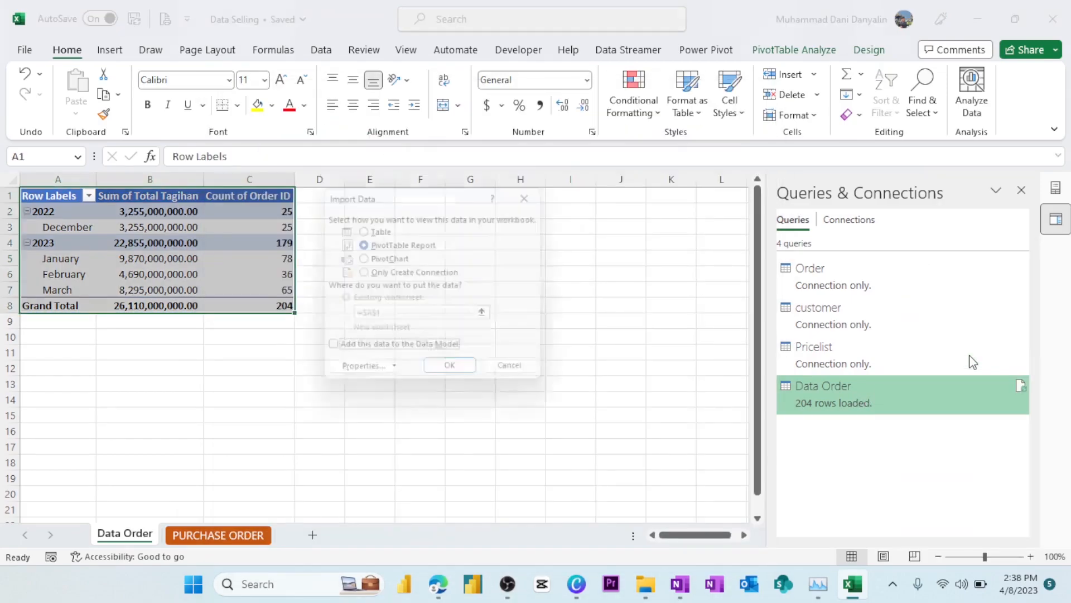
{"action": "left_click", "coordinate": [380, 228]}
{"action": "left_click", "coordinate": [347, 333]}
{"action": "left_click", "coordinate": [343, 301]}
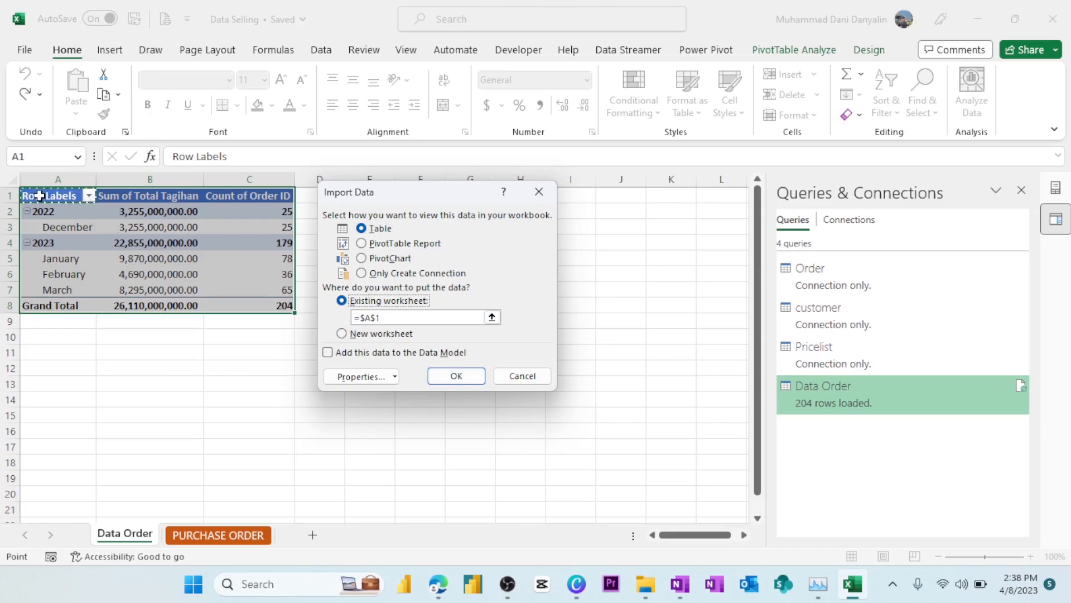
{"action": "left_click", "coordinate": [463, 375]}
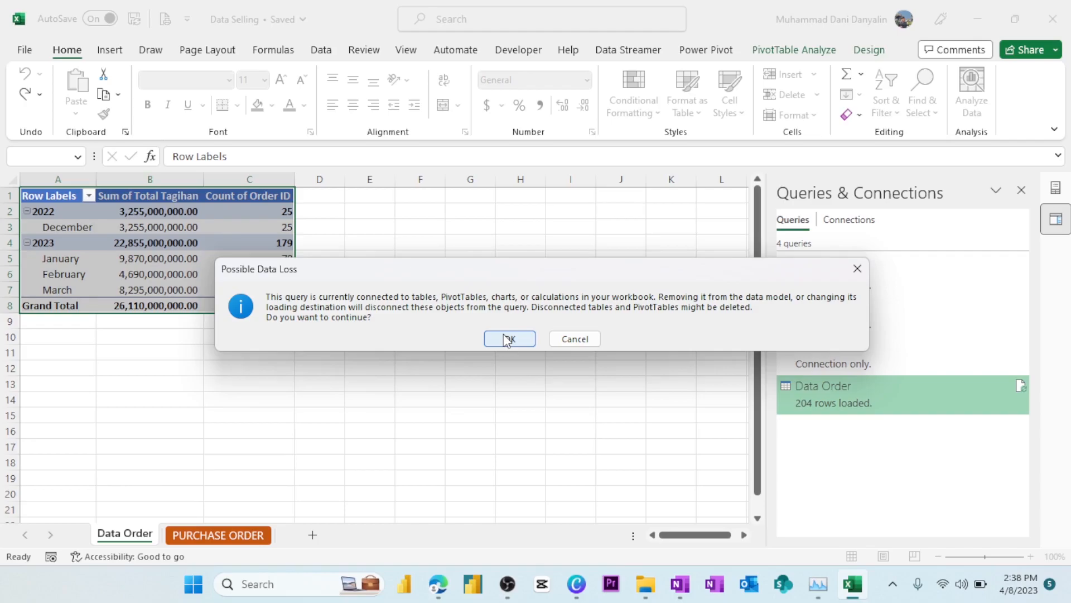
{"action": "left_click", "coordinate": [508, 339]}
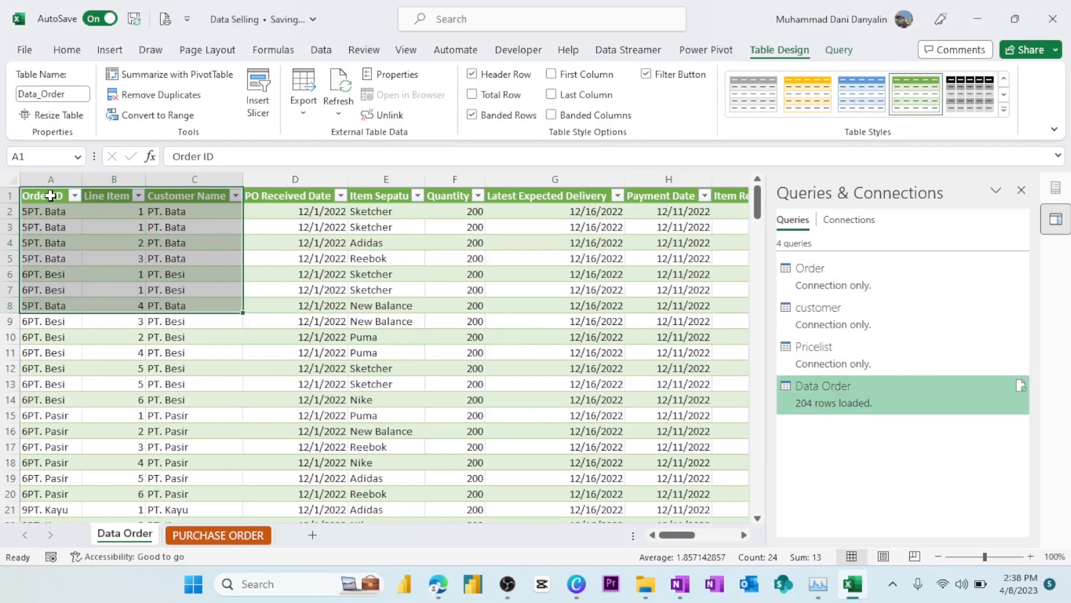
{"action": "left_click", "coordinate": [49, 195]}
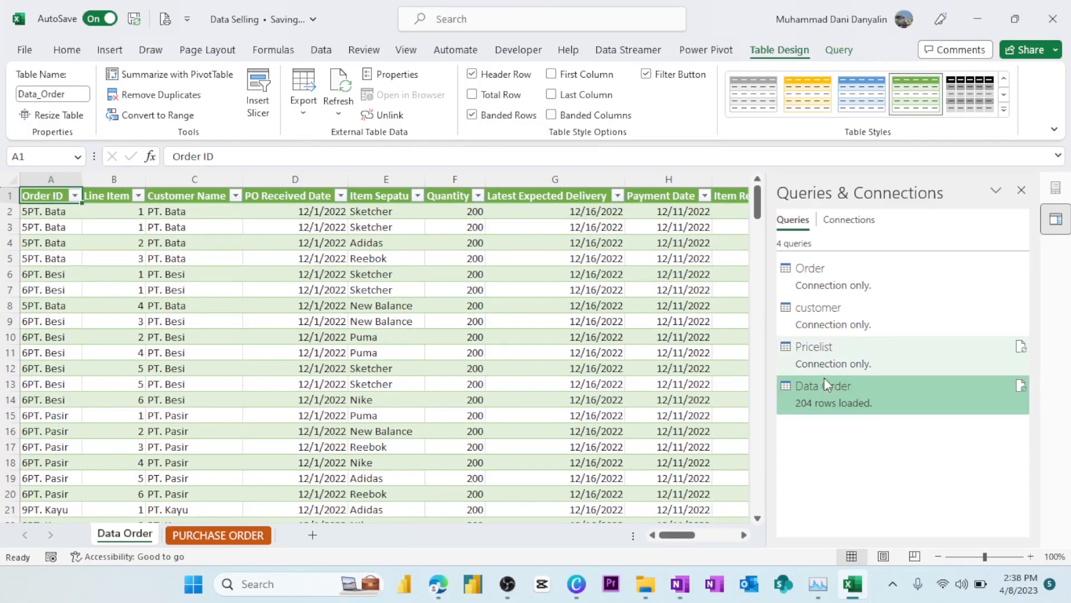
Step: Change the Data Order query's load destination to a PivotChart, accepting deletion of the connected table
{"action": "right_click", "coordinate": [832, 395]}
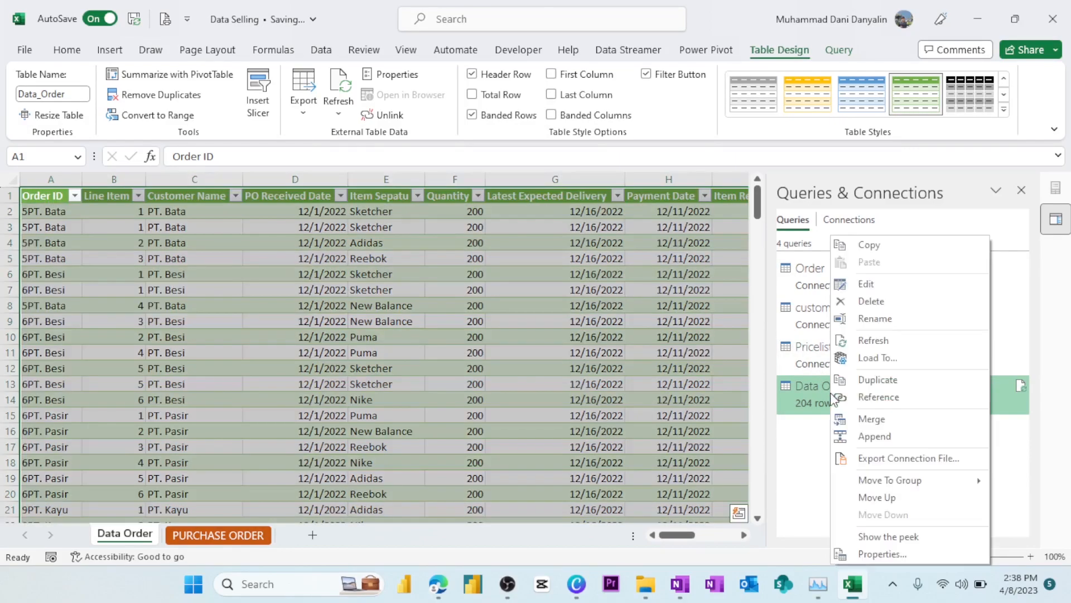
{"action": "left_click", "coordinate": [889, 357]}
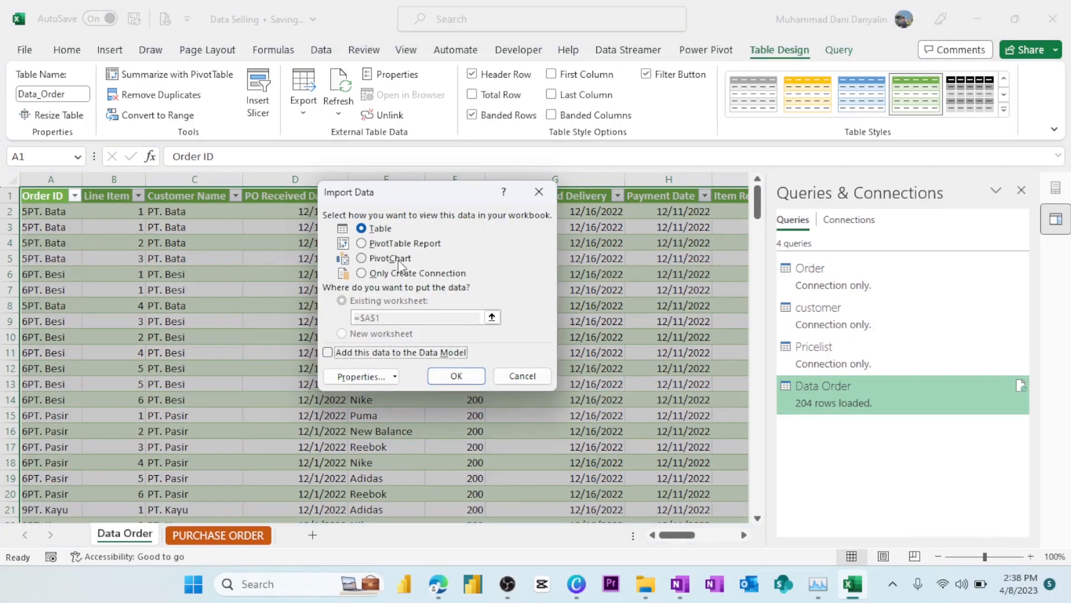
{"action": "left_click", "coordinate": [397, 259]}
{"action": "left_click", "coordinate": [455, 374]}
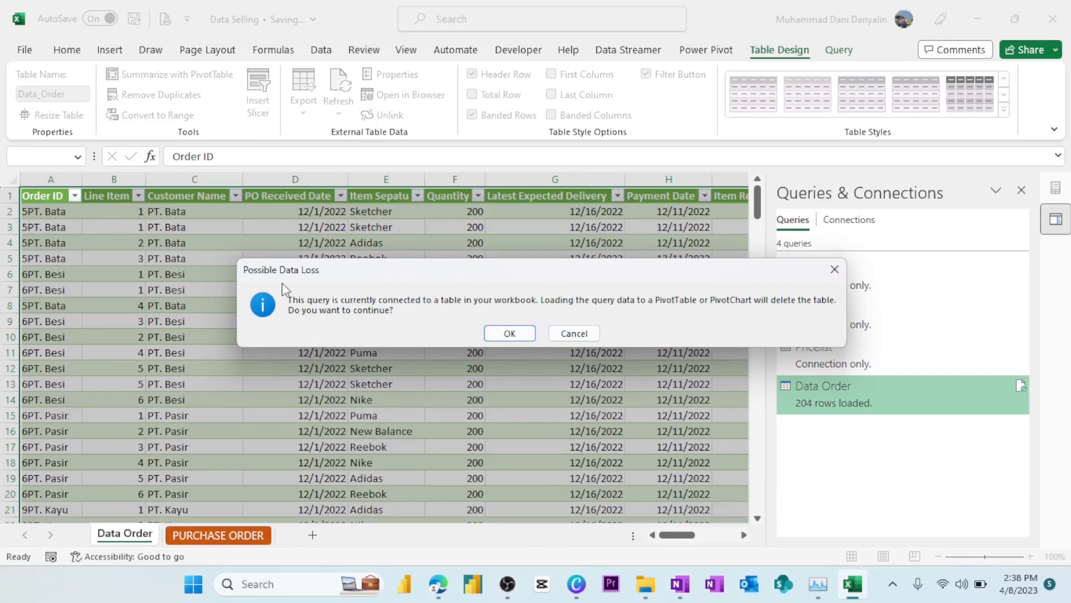
{"action": "left_click", "coordinate": [514, 334]}
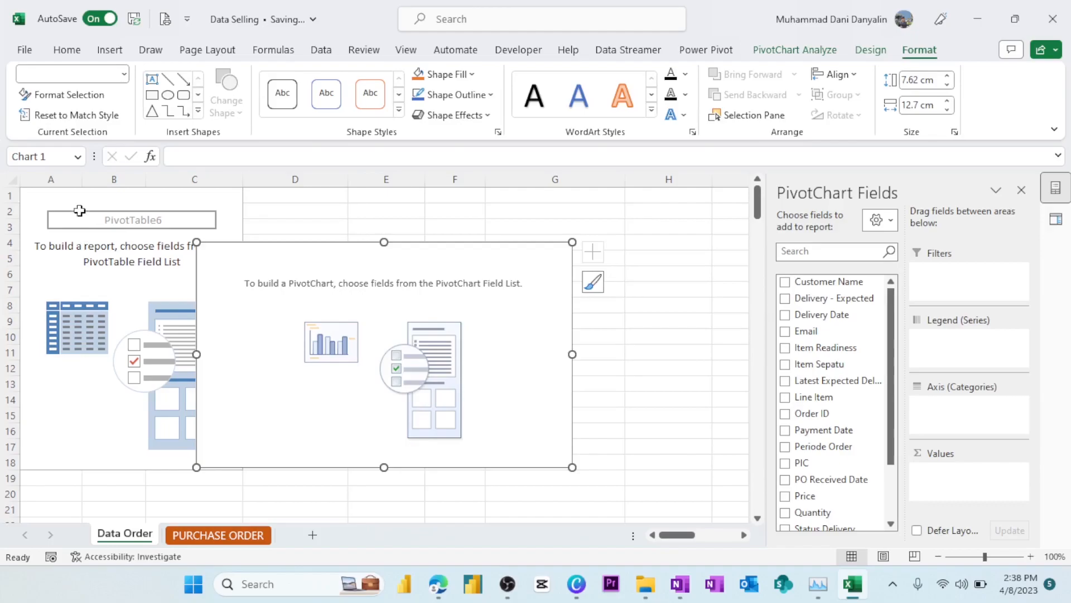
Step: Move the empty PivotChart clear of the PivotTable placeholder, over columns E to H, and activate the PivotTable's field search
{"action": "left_click", "coordinate": [67, 199]}
{"action": "left_click_drag", "start_coordinate": [431, 251], "coordinate": [585, 228]}
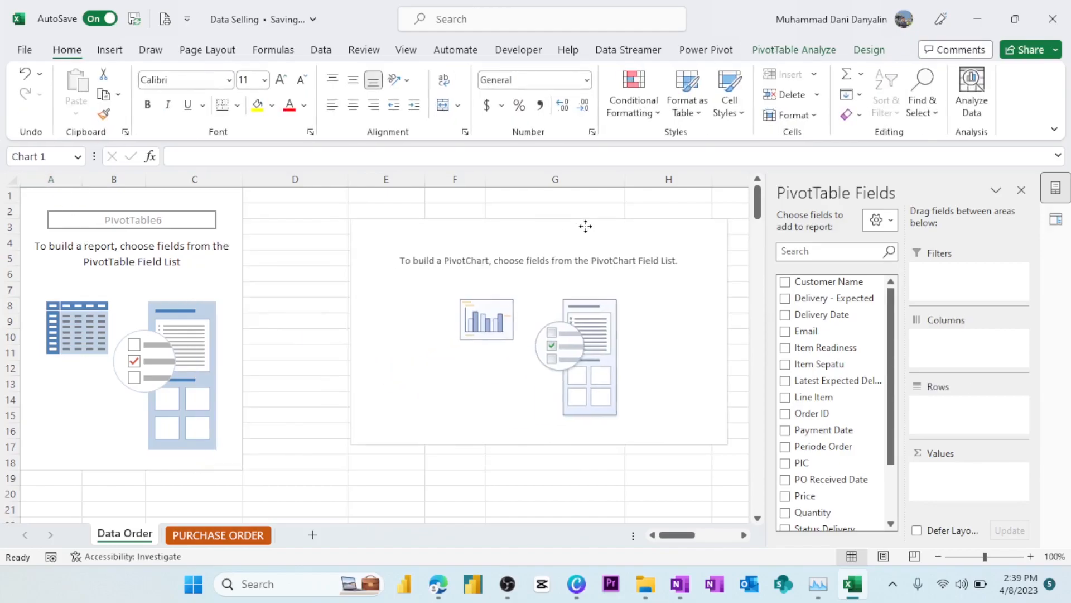
{"action": "left_click", "coordinate": [38, 192]}
{"action": "left_click", "coordinate": [810, 248]}
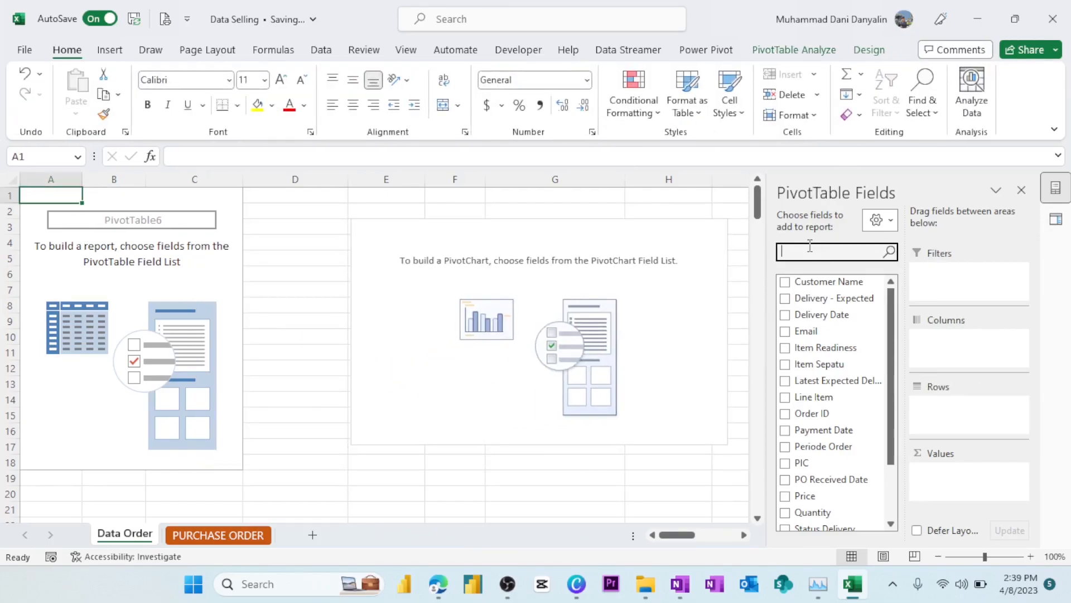
Step: Build the PivotTable with Periode Order as the row field and the sum of Total Tagihan as the values
{"action": "type", "text": "per"}
{"action": "left_click_drag", "start_coordinate": [823, 281], "coordinate": [948, 416]}
{"action": "double_click", "coordinate": [823, 249]}
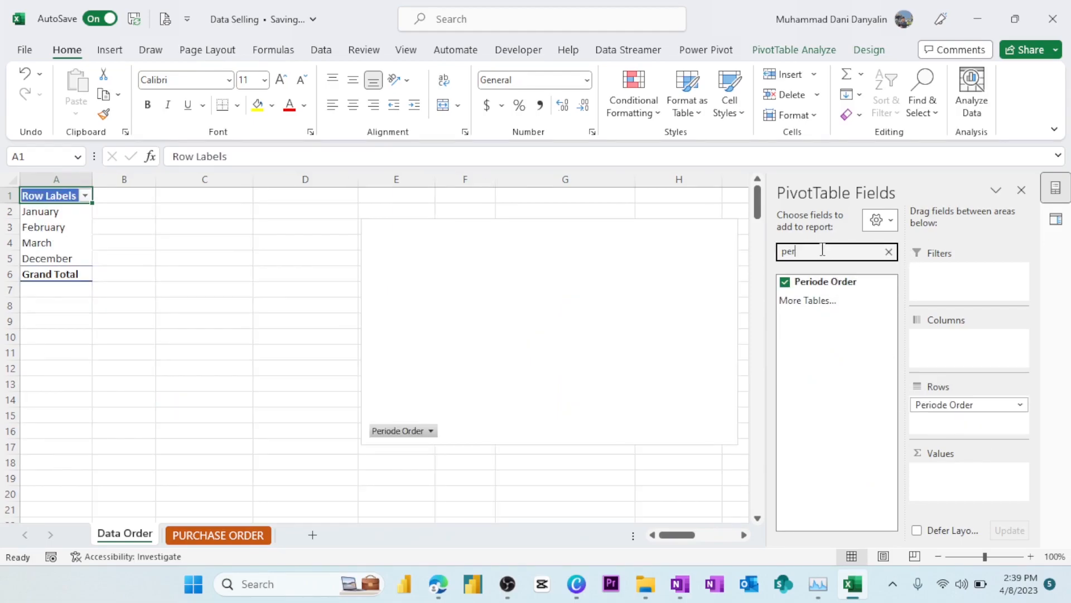
{"action": "type", "text": "tagi"}
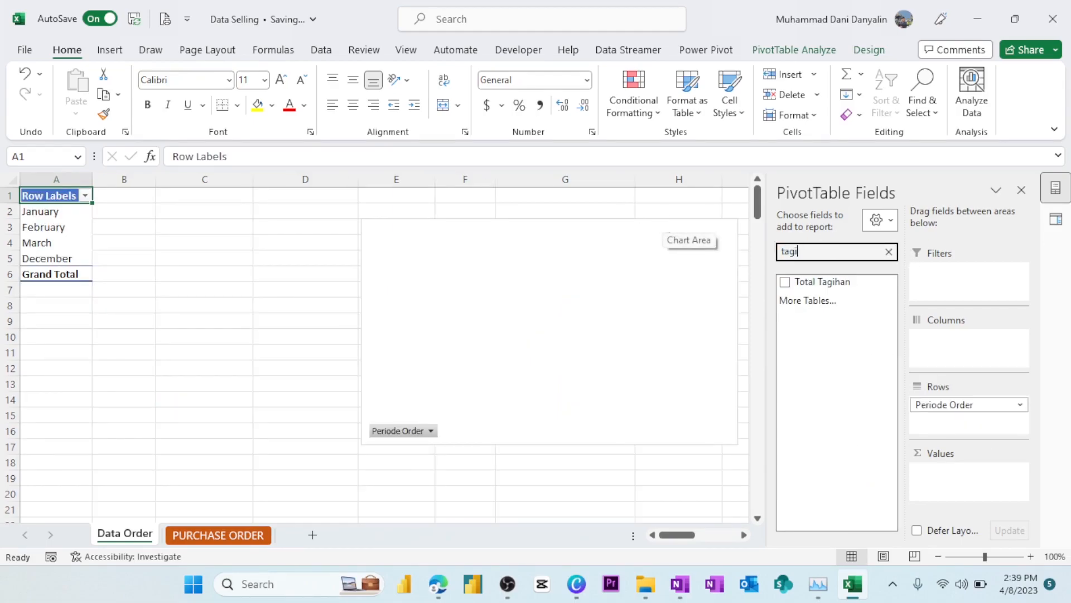
{"action": "left_click_drag", "start_coordinate": [826, 281], "coordinate": [955, 487]}
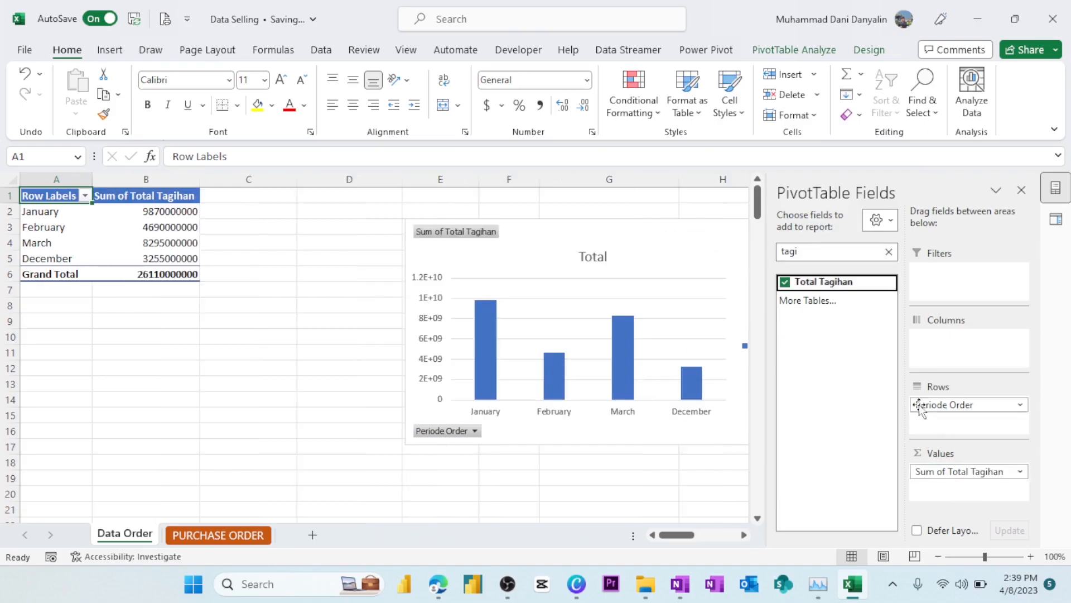
Step: Find the Year field and add it to the PivotTable rows above Periode Order
{"action": "double_click", "coordinate": [869, 250]}
{"action": "type", "text": "ye"}
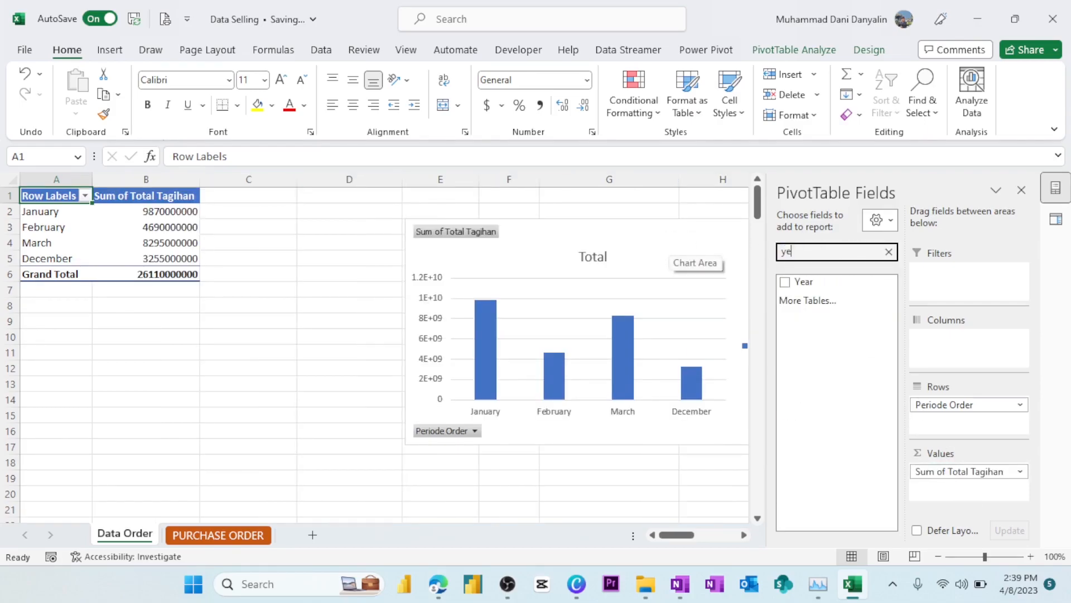
{"action": "type", "text": "a"}
{"action": "left_click_drag", "start_coordinate": [787, 285], "coordinate": [954, 402]}
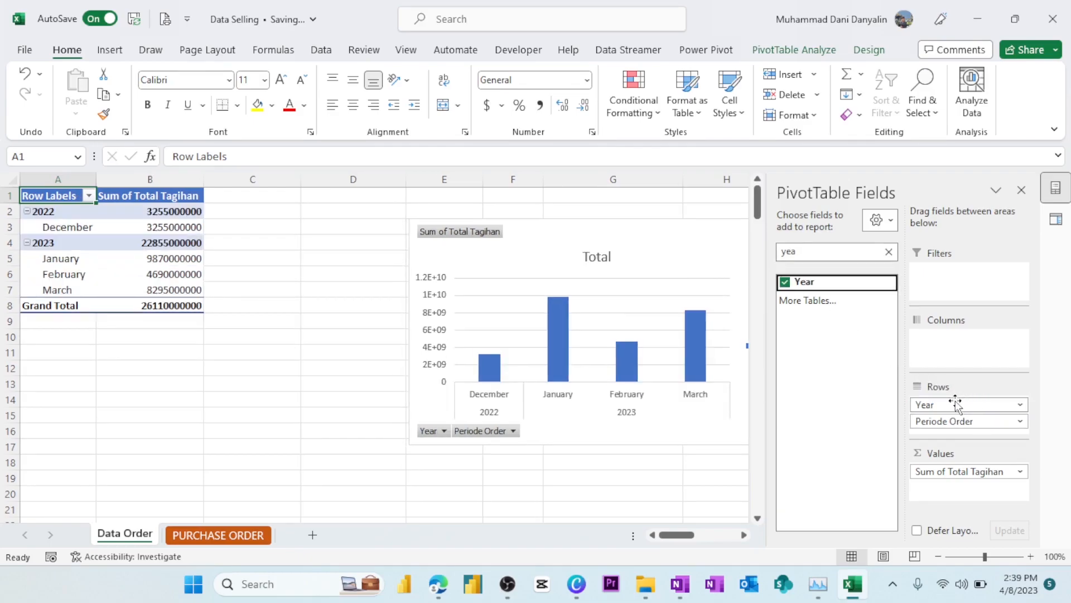
Step: Move the PivotChart beside the PivotTable, over columns C to G starting at row 1, and deselect it
{"action": "left_click", "coordinate": [341, 475]}
{"action": "left_click_drag", "start_coordinate": [650, 233], "coordinate": [493, 200]}
{"action": "left_click", "coordinate": [741, 251]}
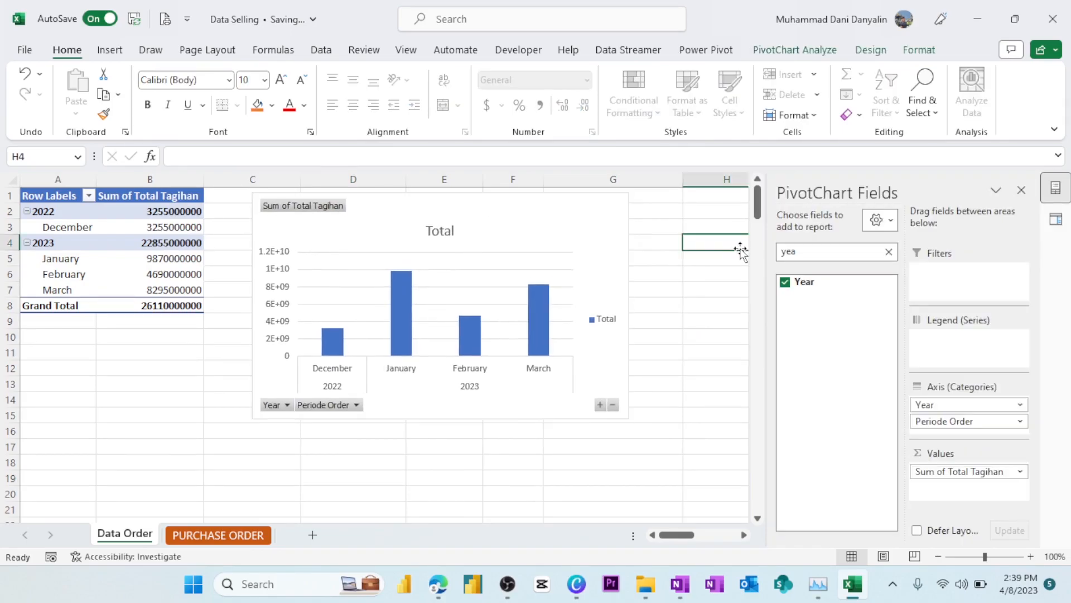
{"action": "left_click", "coordinate": [478, 473]}
{"action": "left_click", "coordinate": [119, 382]}
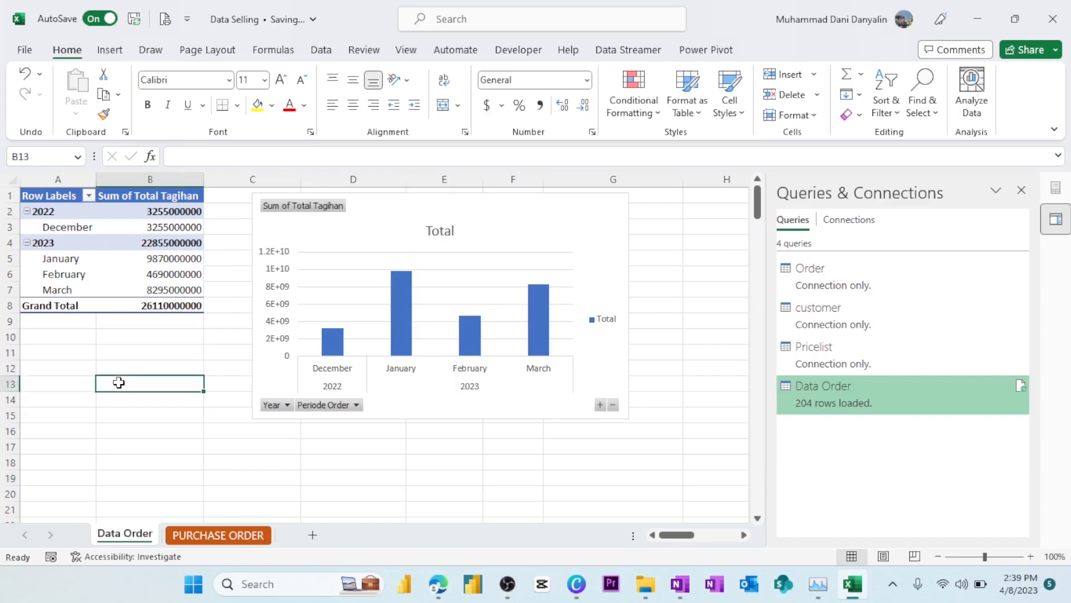